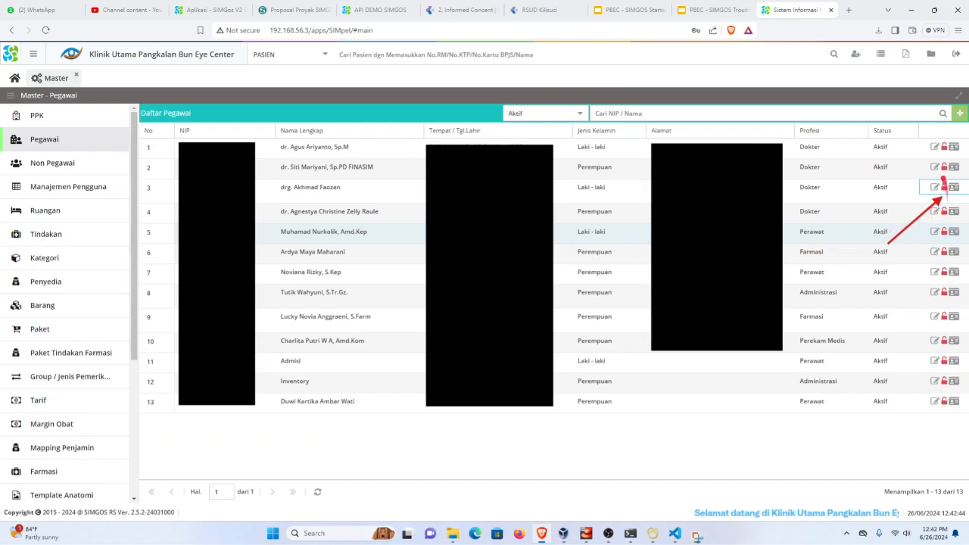
Step: Review the PBEC - SIMGOS Starter slides on employee and room master data, returning to slide 25 on the Pegawai list
click(944, 187)
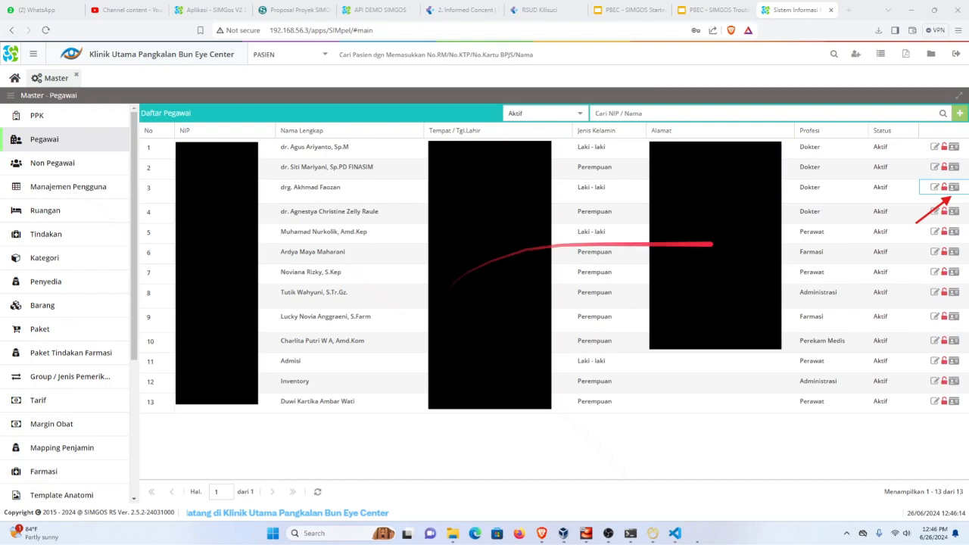
click(953, 187)
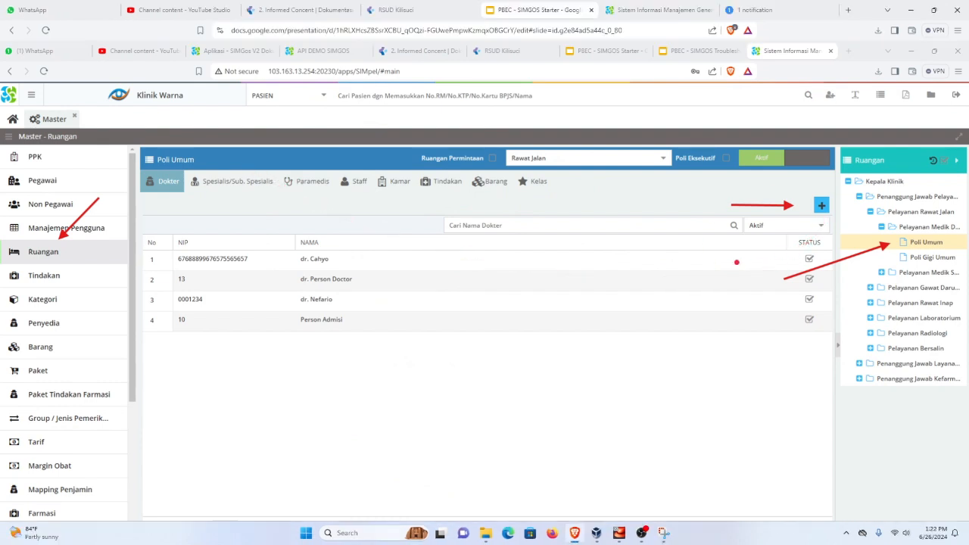
scroll(47, 352, down, 5)
scroll(47, 353, up, 4)
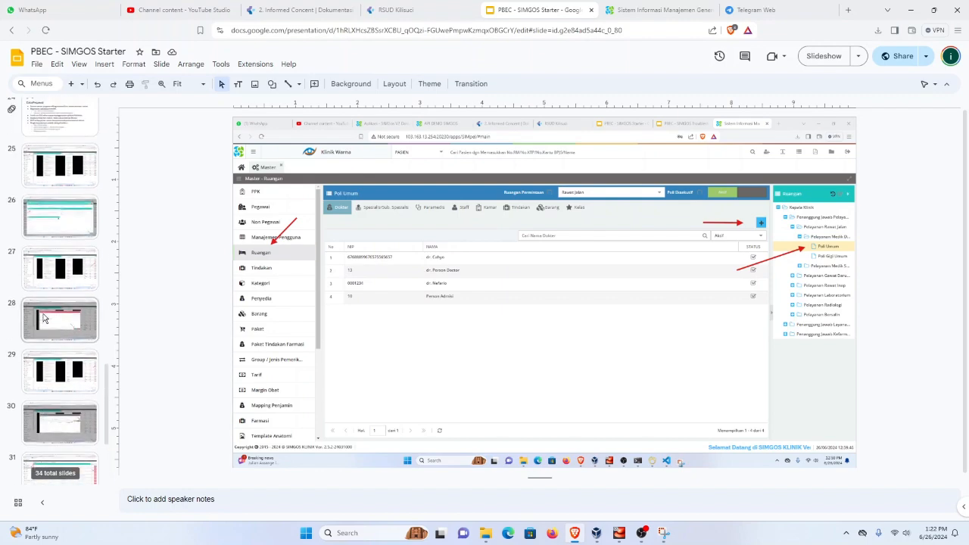
click(672, 9)
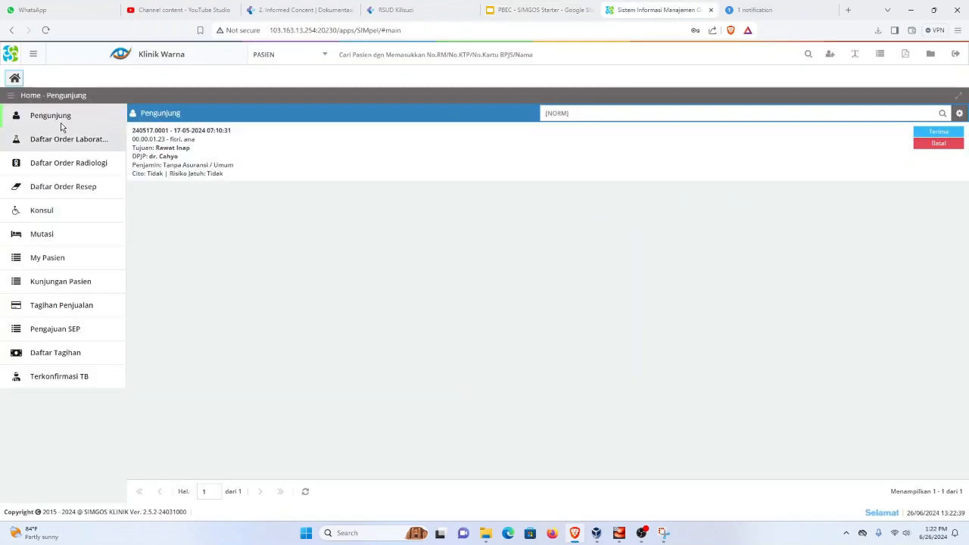
click(504, 9)
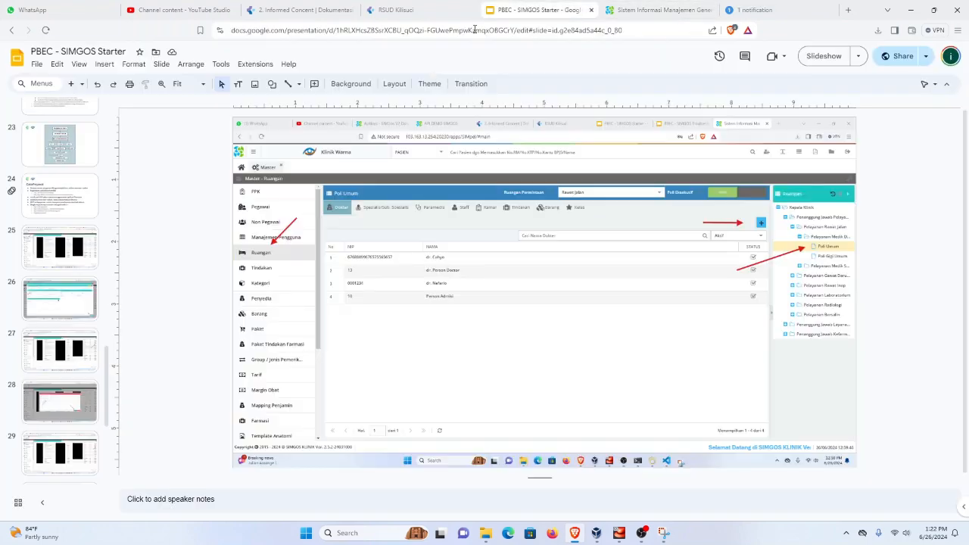
click(51, 256)
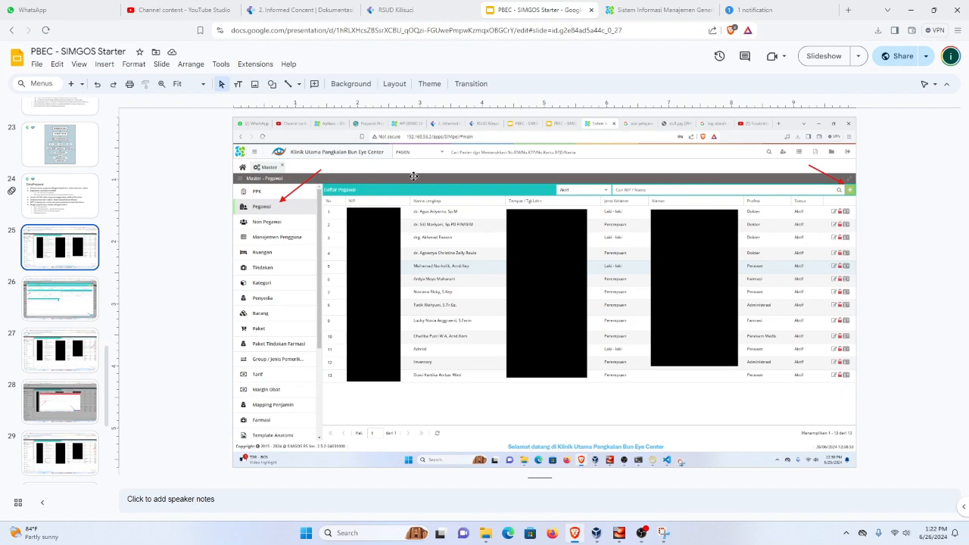
Step: Switch to the SIMGOS web application and open a blank new-employee form from the Pegawai list in the Master module
click(659, 9)
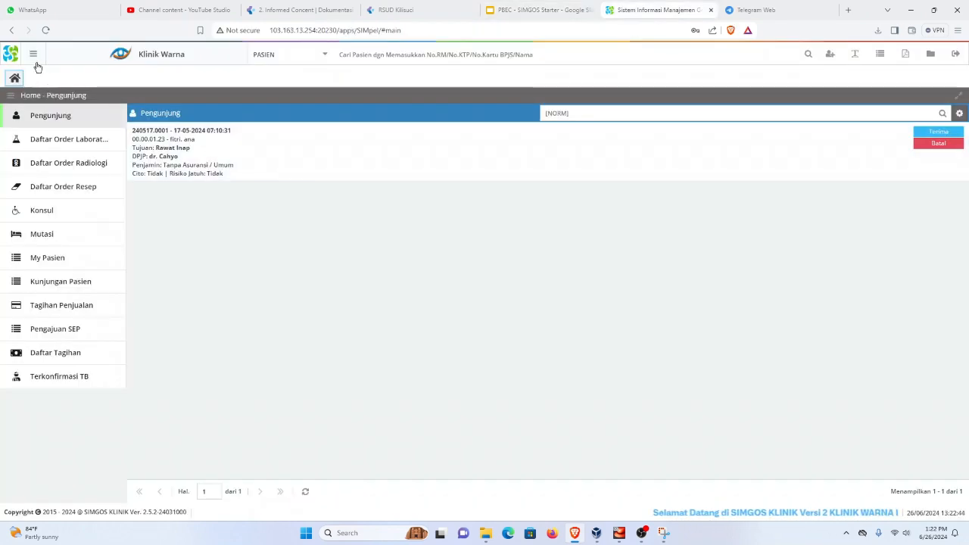
click(33, 54)
click(41, 203)
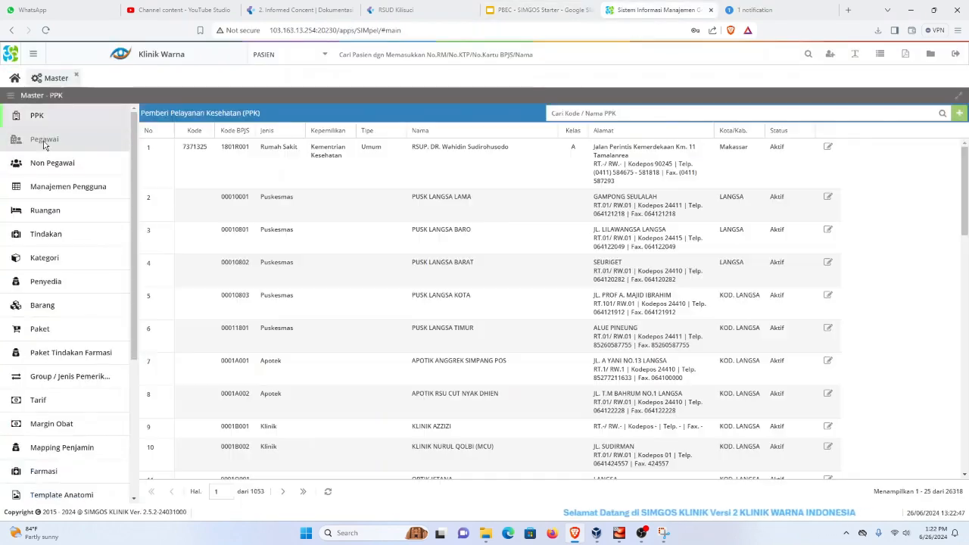
click(46, 139)
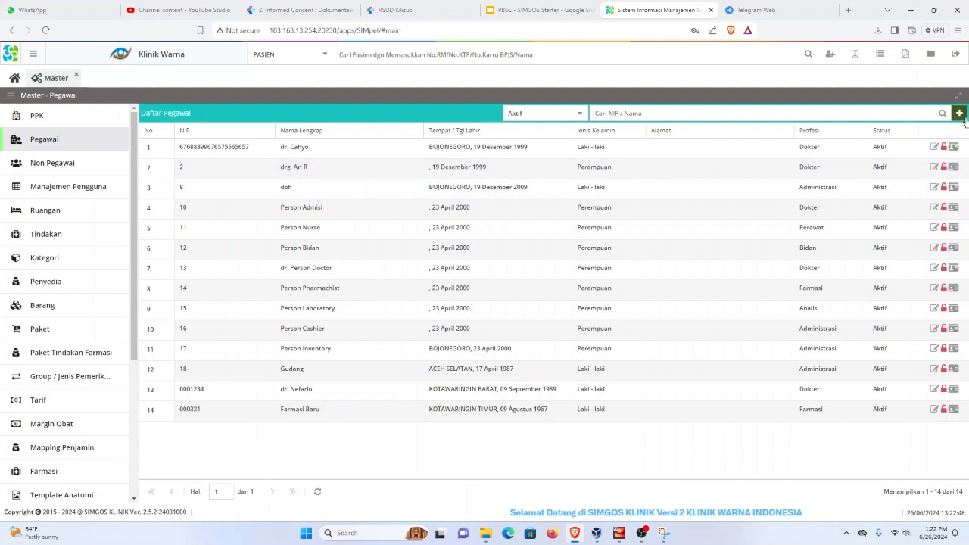
click(960, 113)
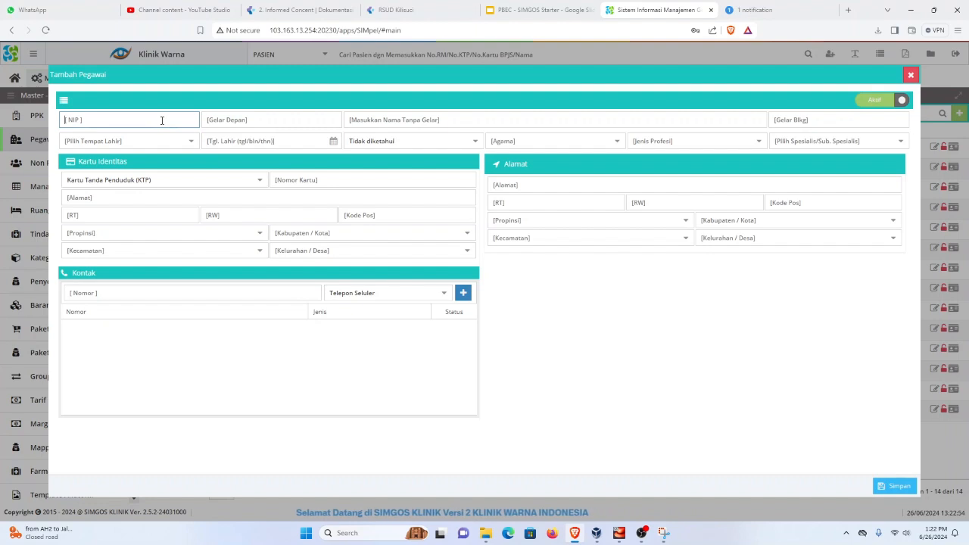
Step: Fill in the new employee's NIP and set the front title (Gelar Depan) to Dr
text(123)
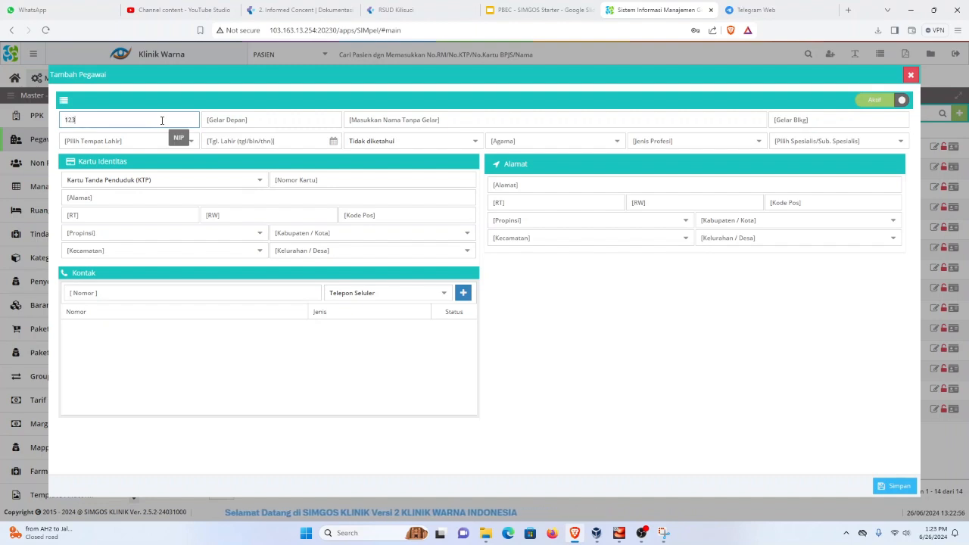
text(4)
key(Tab)
key(Tab)
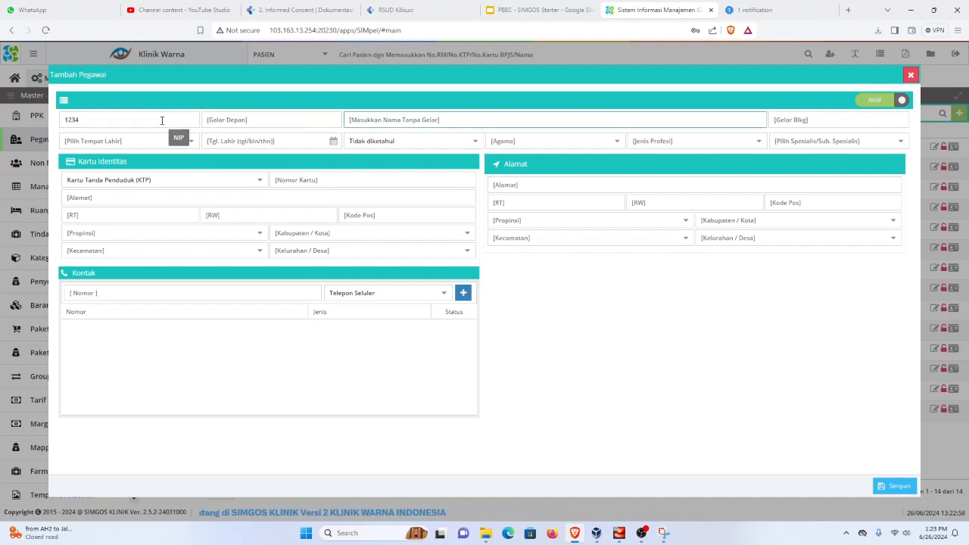
click(213, 121)
text(Dr)
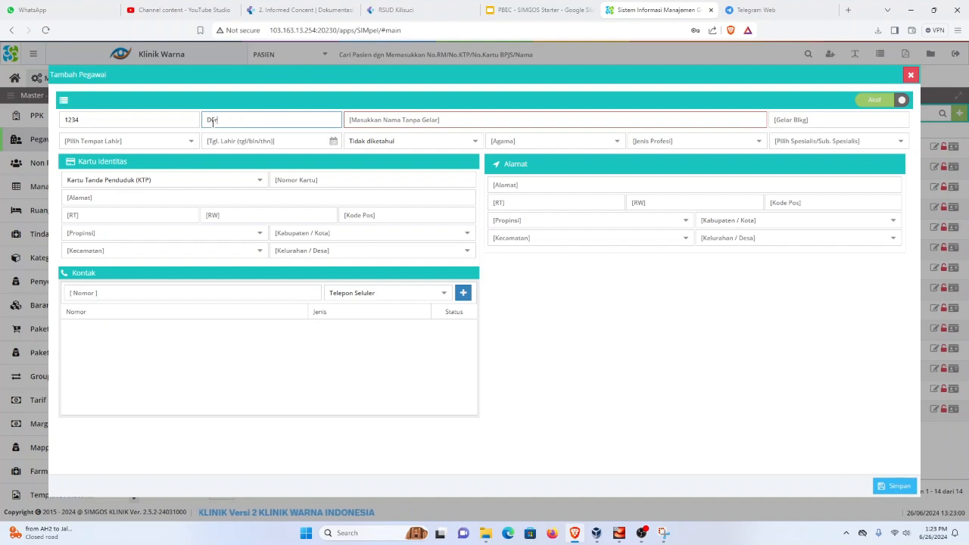
key(BackSpace)
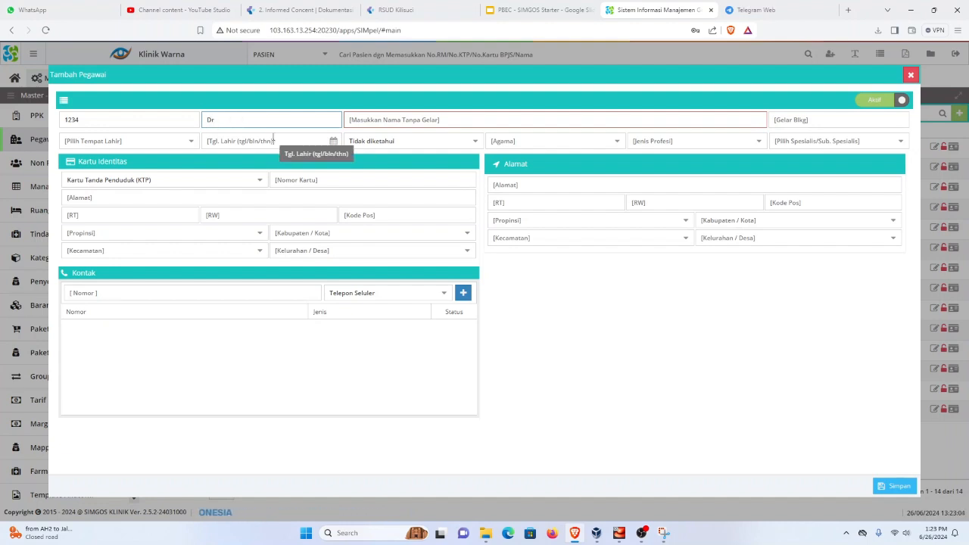
Step: Enter the employee's name without titles
click(404, 122)
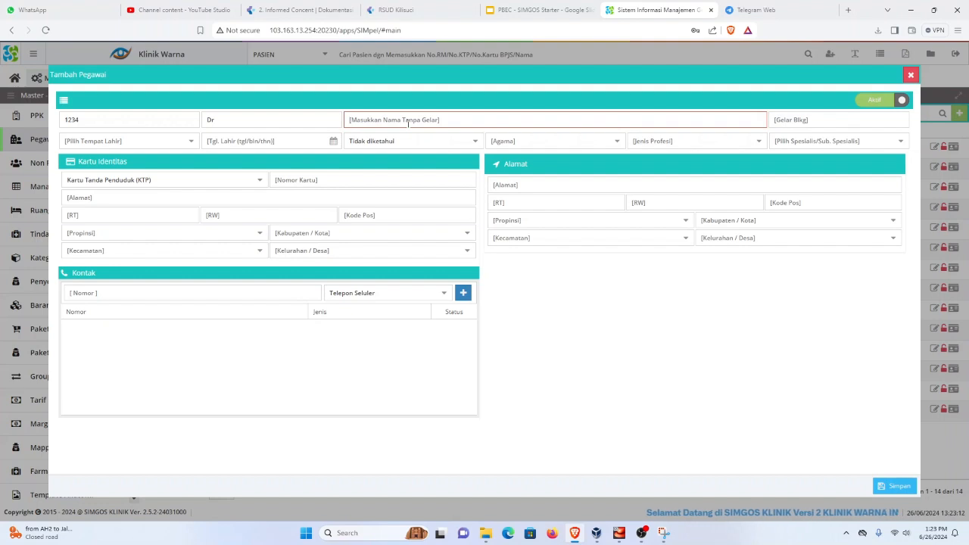
text(W)
key(BackSpace)
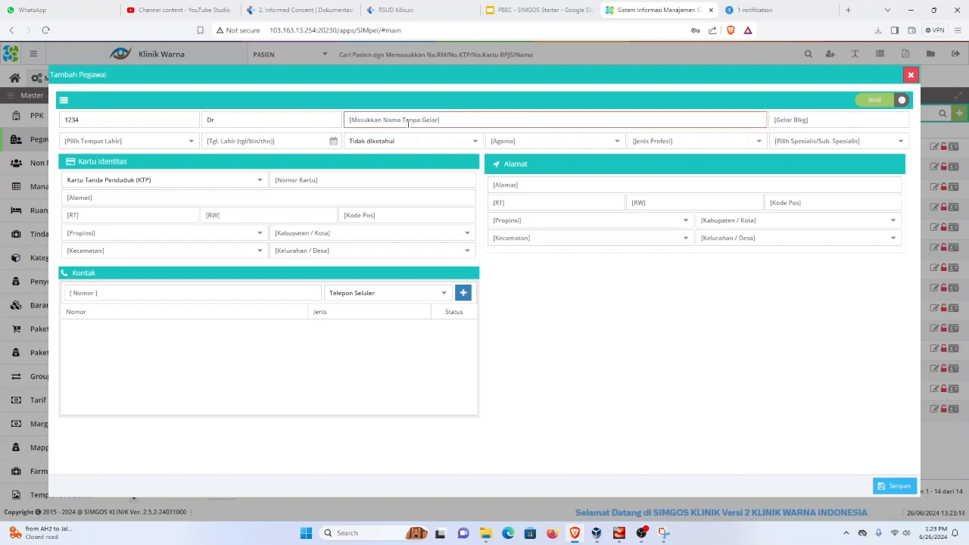
text(S)
key(BackSpace)
text(s)
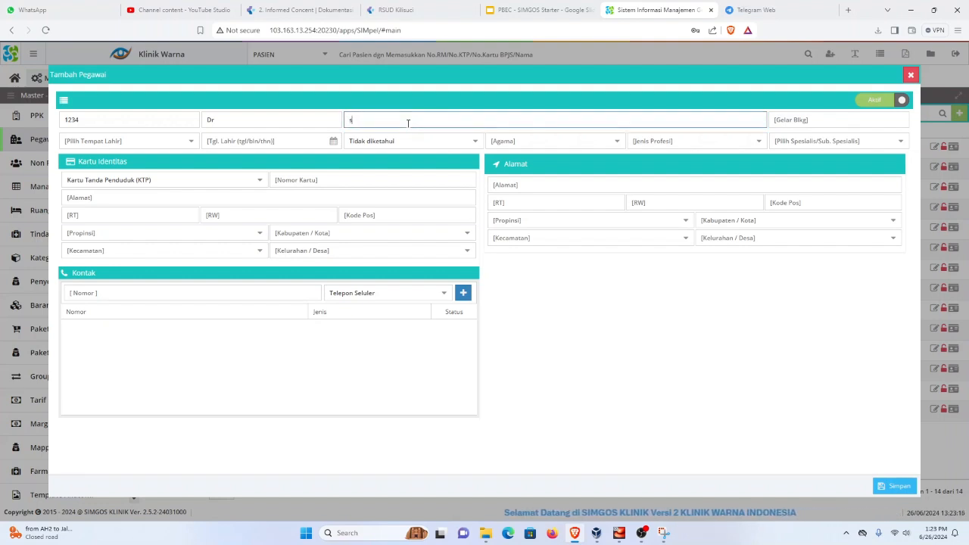
key(BackSpace)
text(s)
key(BackSpace)
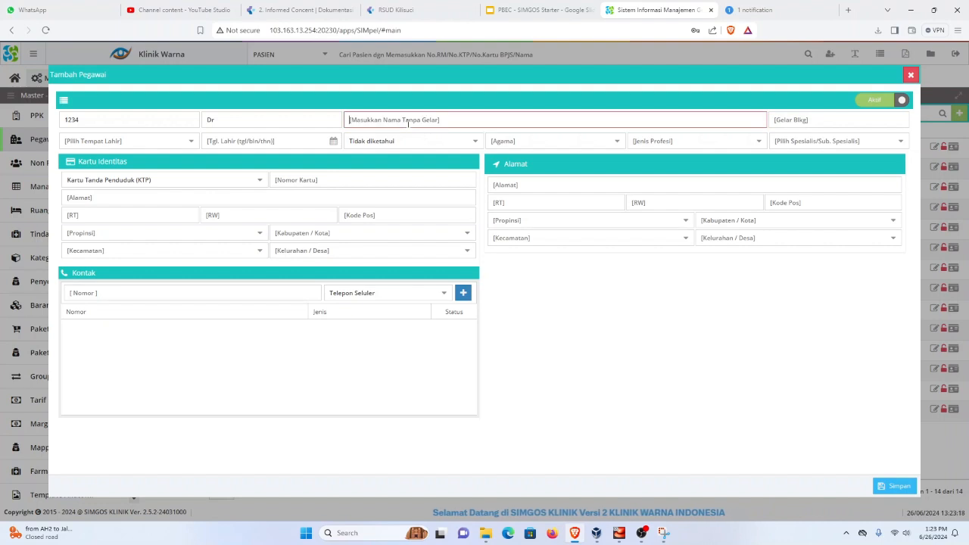
text(s)
key(BackSpace)
text(S)
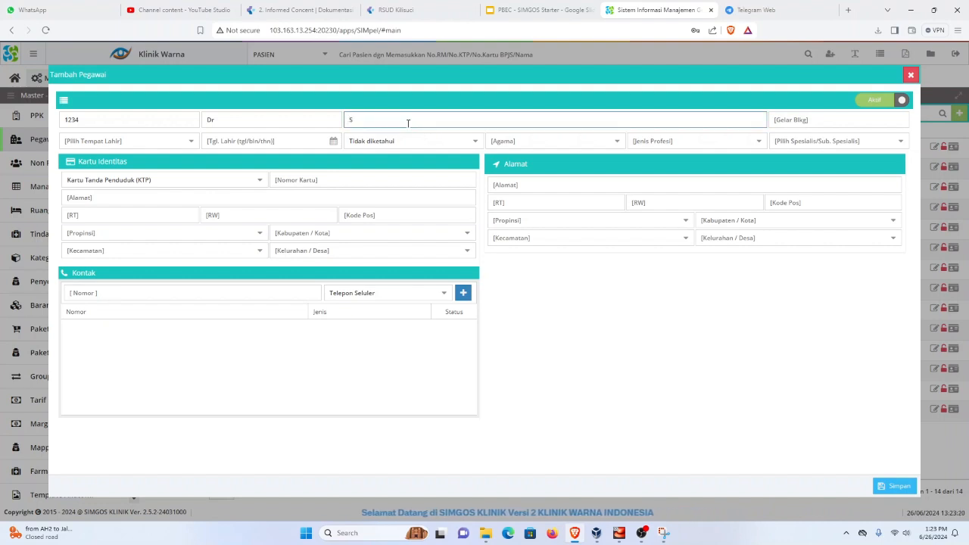
text(teiner)
key(Tab)
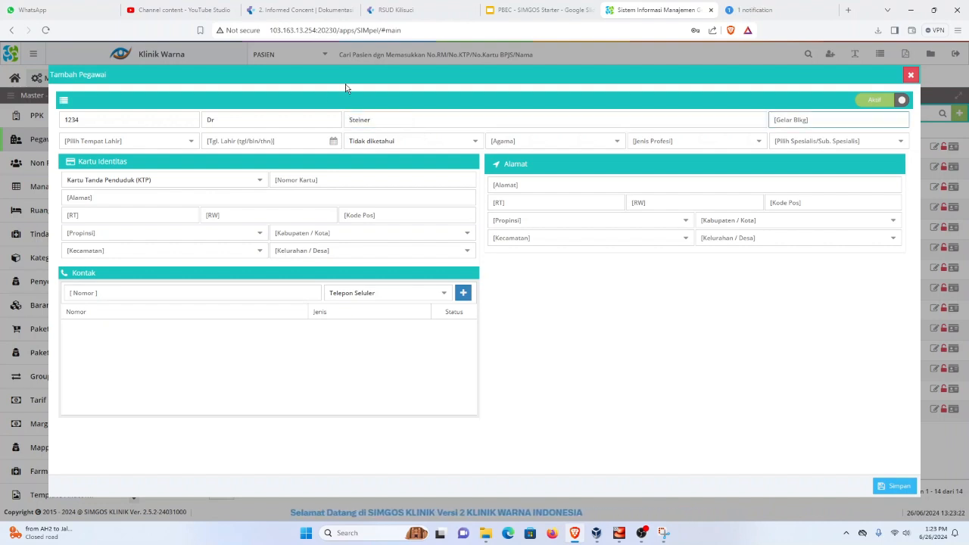
Step: Set the employee's place of birth to ACEH SELATAN and fill in the date of birth
click(189, 141)
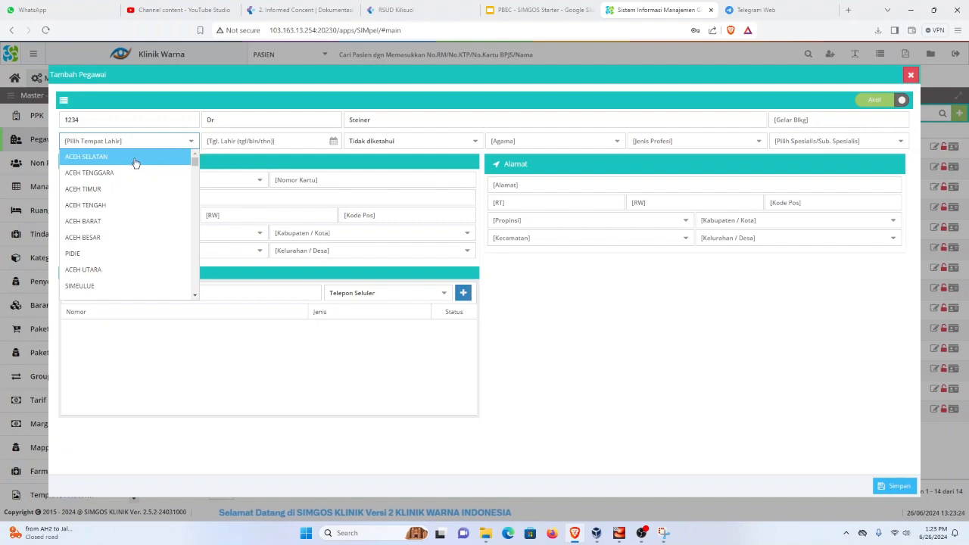
click(134, 159)
click(334, 142)
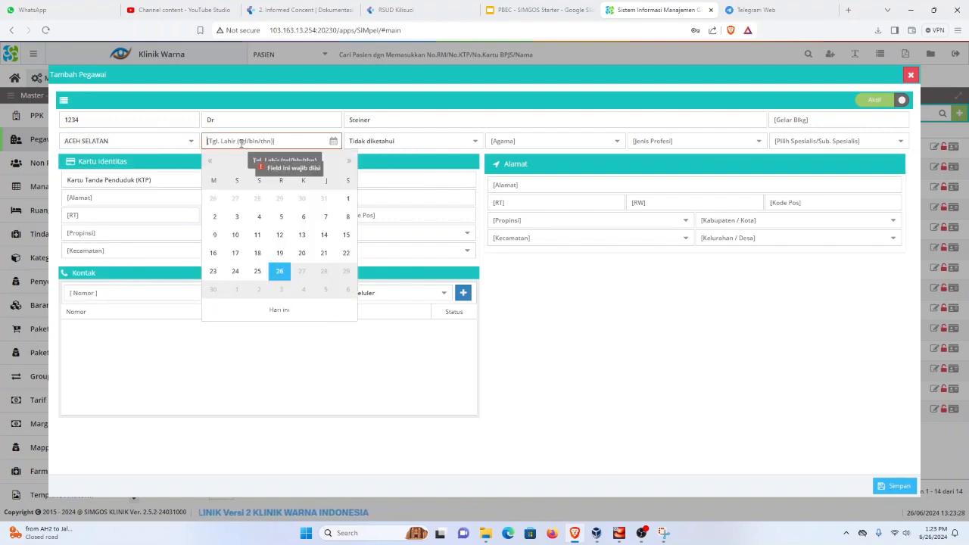
text(01/01/1987)
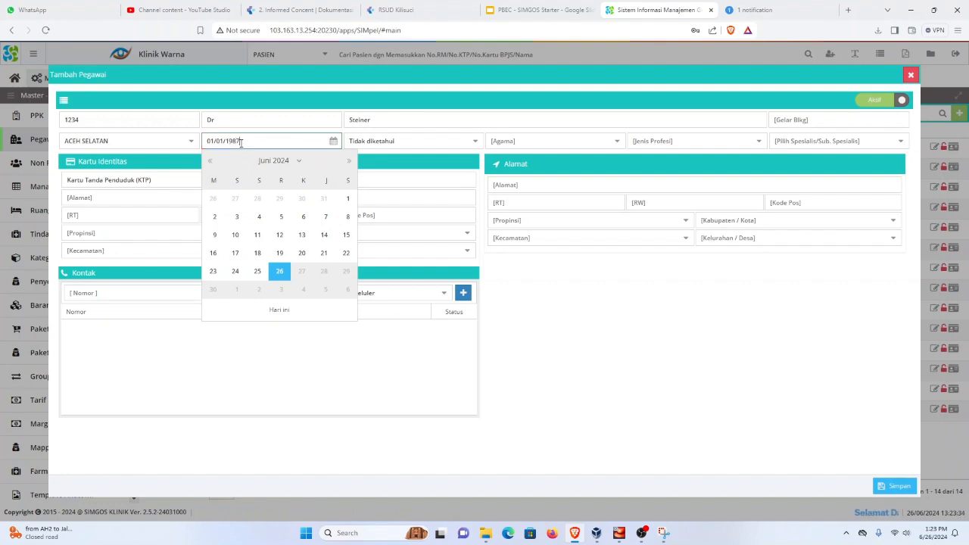
click(580, 300)
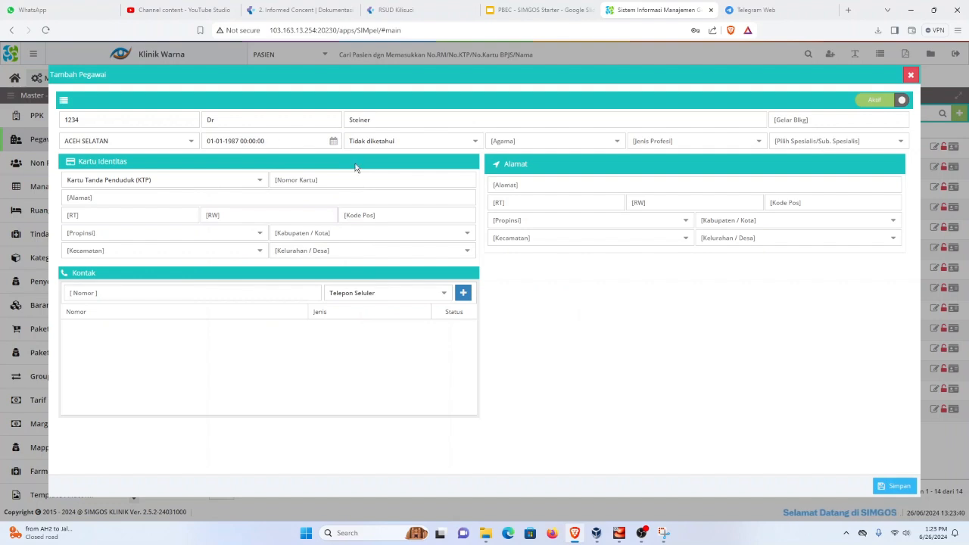
Step: Set the employee's gender to Laki-Laki and religion to Islam
click(475, 142)
click(413, 173)
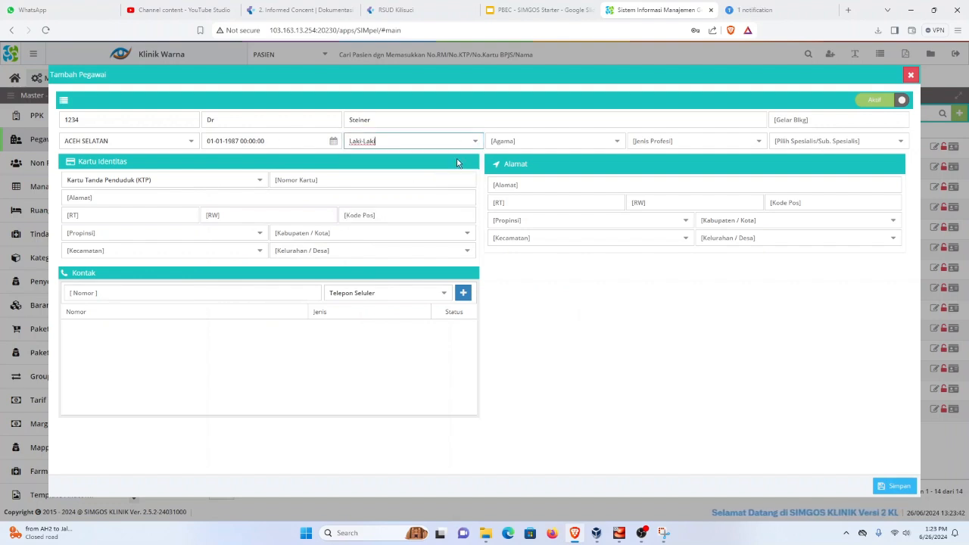
click(622, 142)
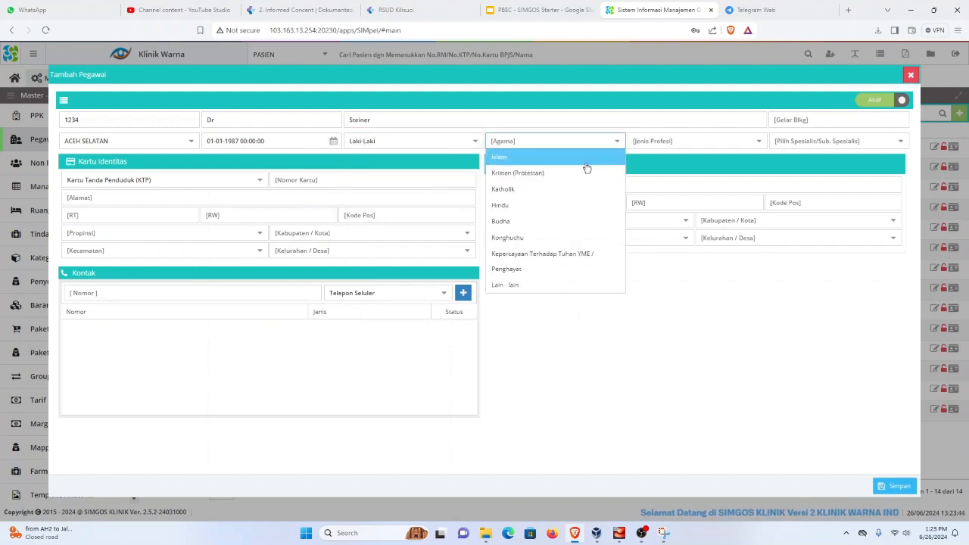
click(582, 158)
Step: Look through the available profession types and set the employee's profession to Administrasi
click(760, 141)
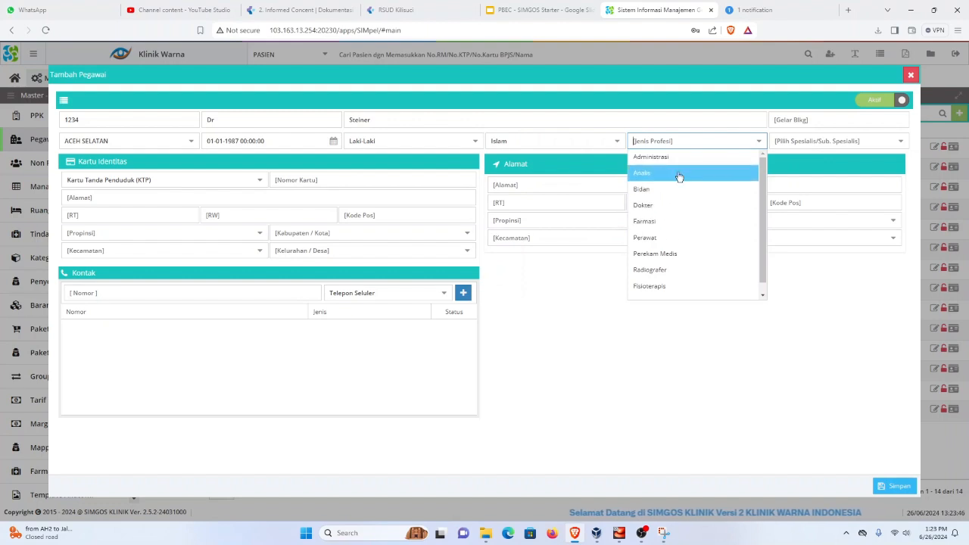
scroll(695, 292, down, 1)
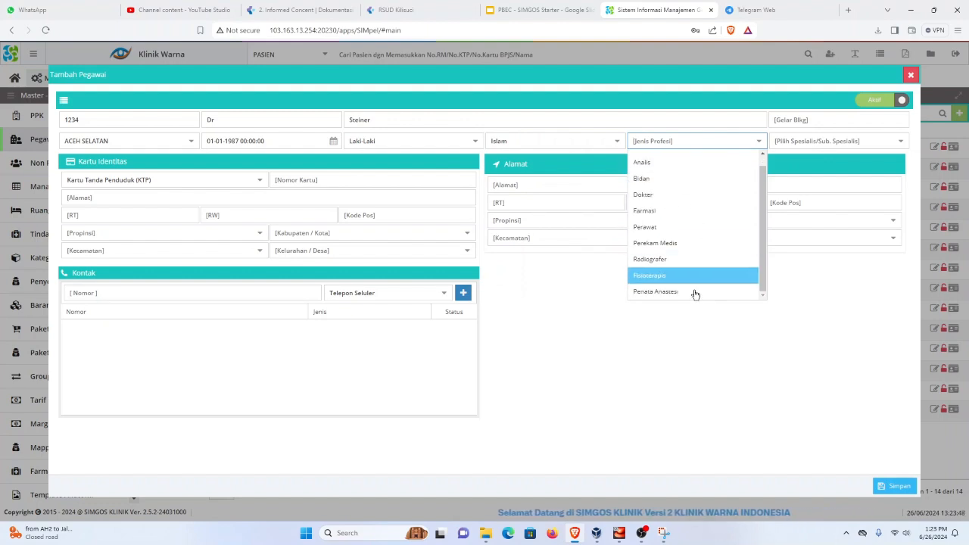
scroll(701, 259, up, 1)
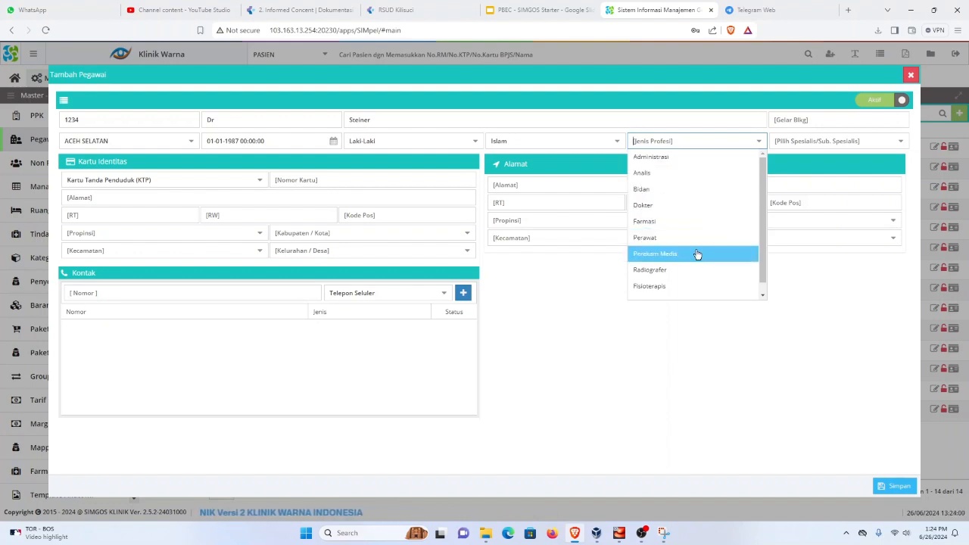
scroll(685, 288, down, 1)
scroll(671, 156, up, 1)
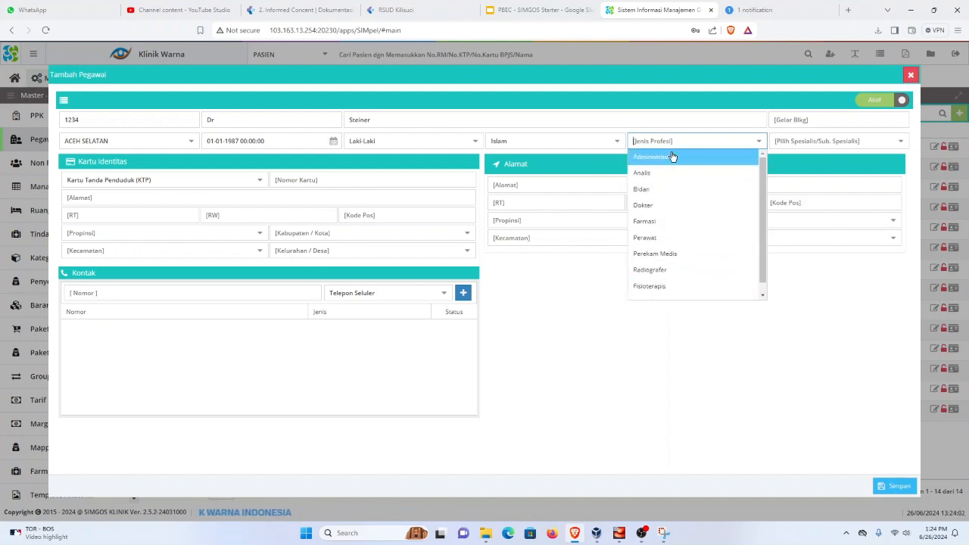
click(664, 158)
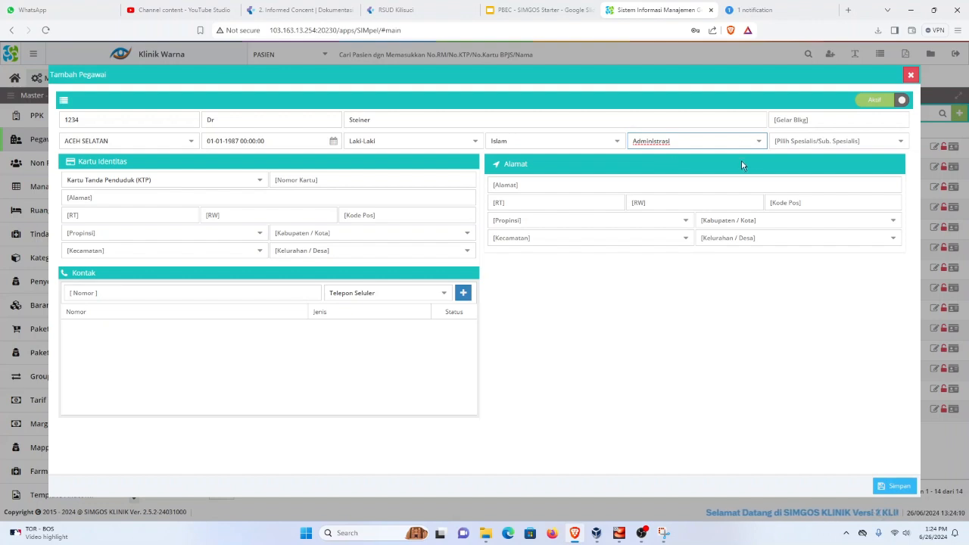
Step: Set the employee's profession type to Dokter
click(759, 141)
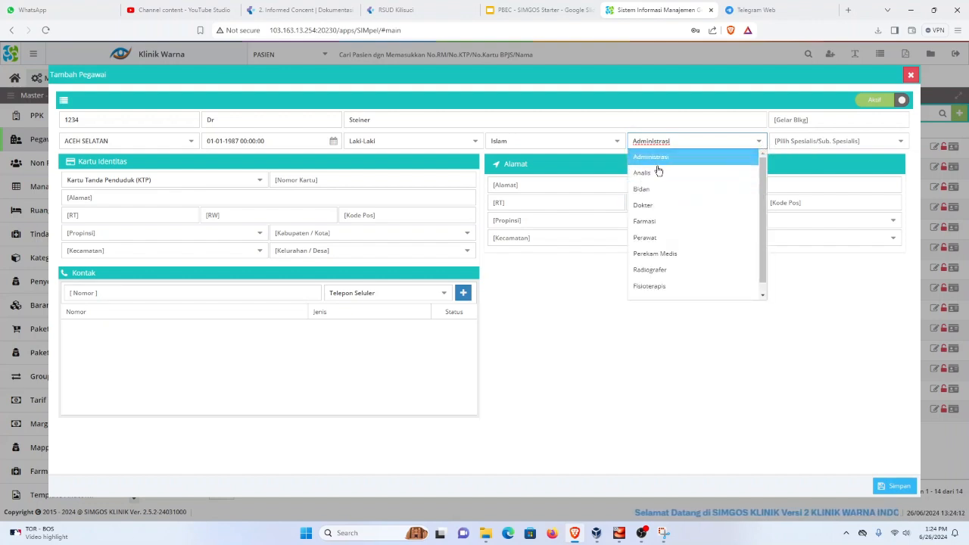
scroll(678, 241, down, 1)
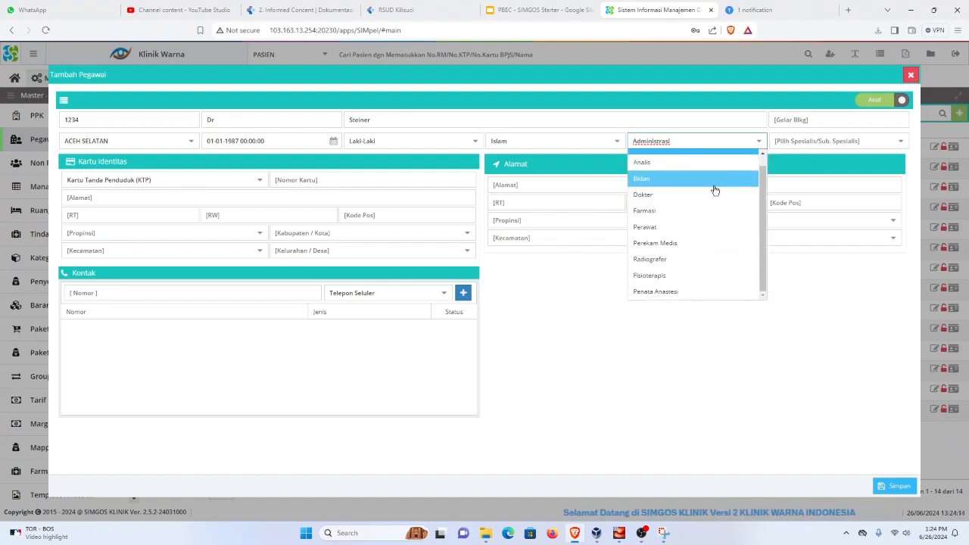
click(642, 197)
Step: Set the doctor's specialty to Saraf
click(900, 142)
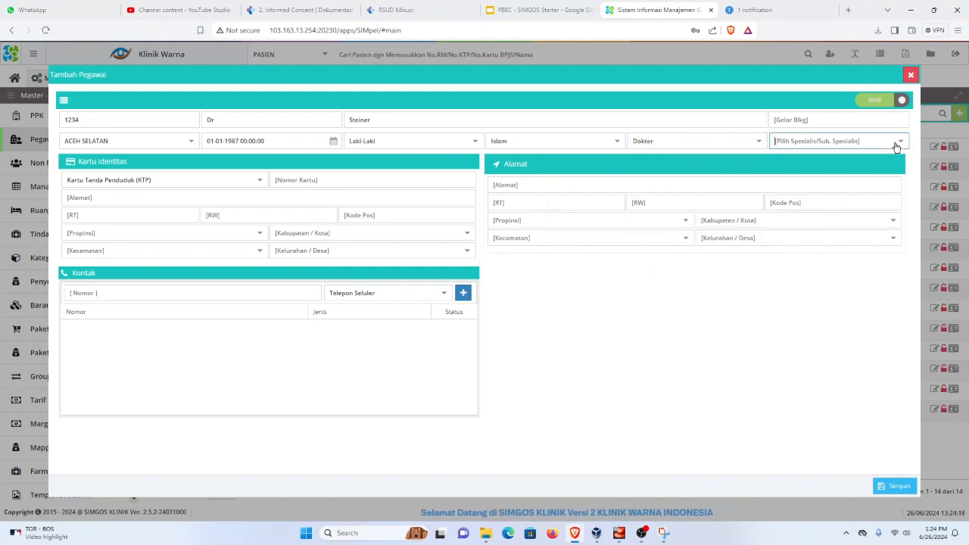
scroll(801, 216, down, 1)
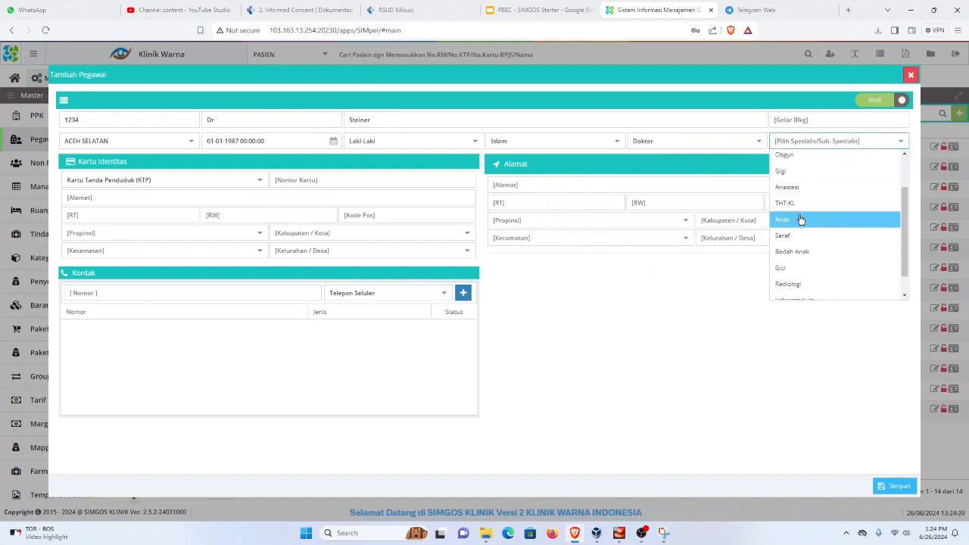
click(791, 236)
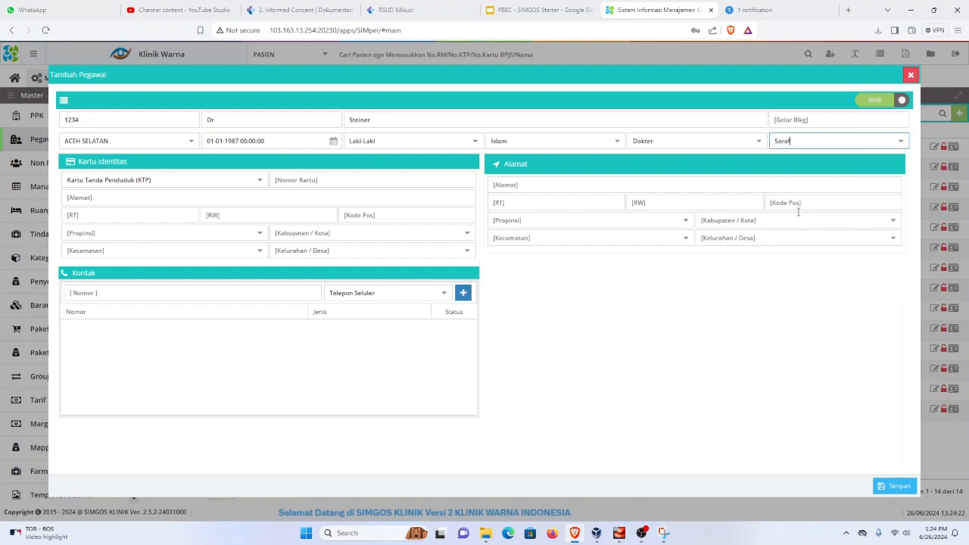
Step: Copy the employee number into the KTP identity card number and save the new employee record
click(324, 182)
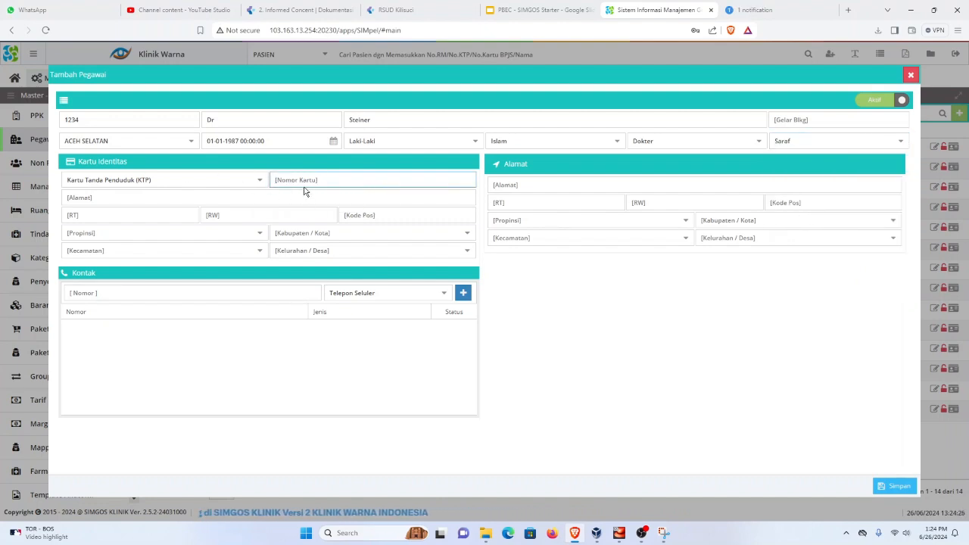
click(142, 132)
double_click(152, 121)
key(ctrl+c)
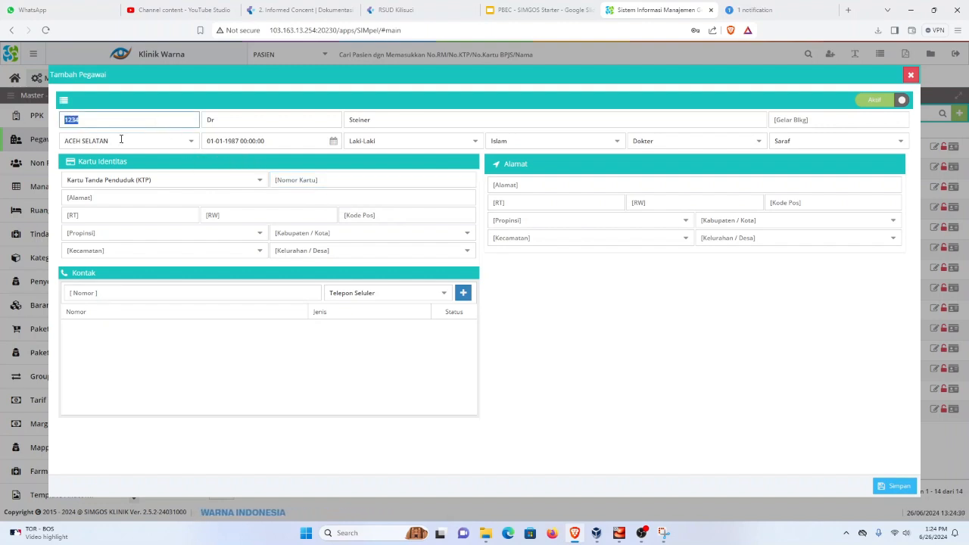
click(321, 187)
key(ctrl+v)
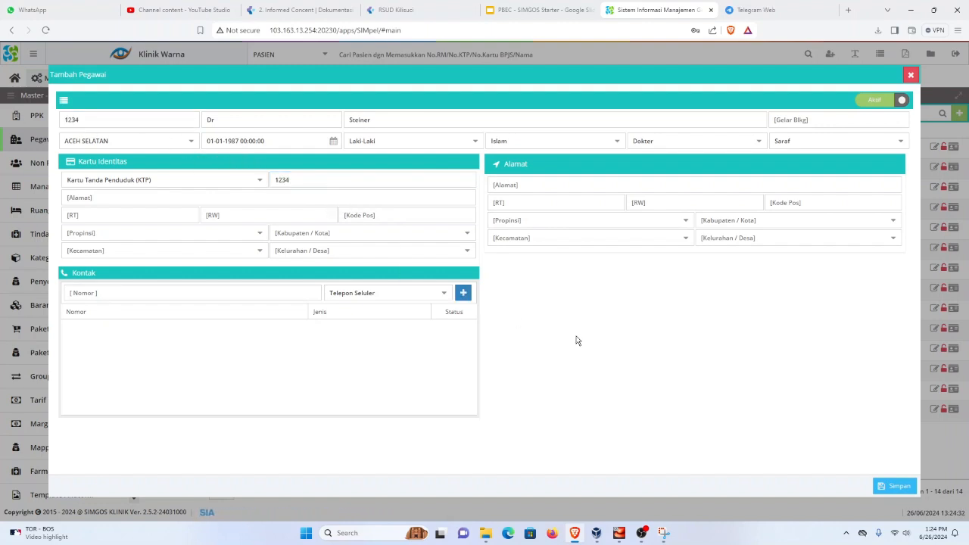
click(892, 487)
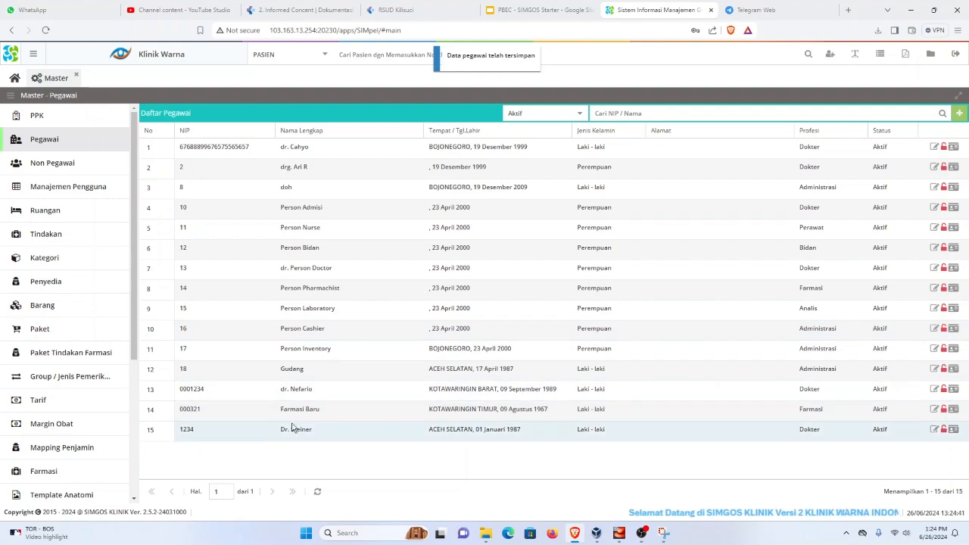
Step: Check slides 28 and 27 on employee user accounts in the PBEC - SIMGOS Starter presentation, and return to SIMGOS
click(299, 429)
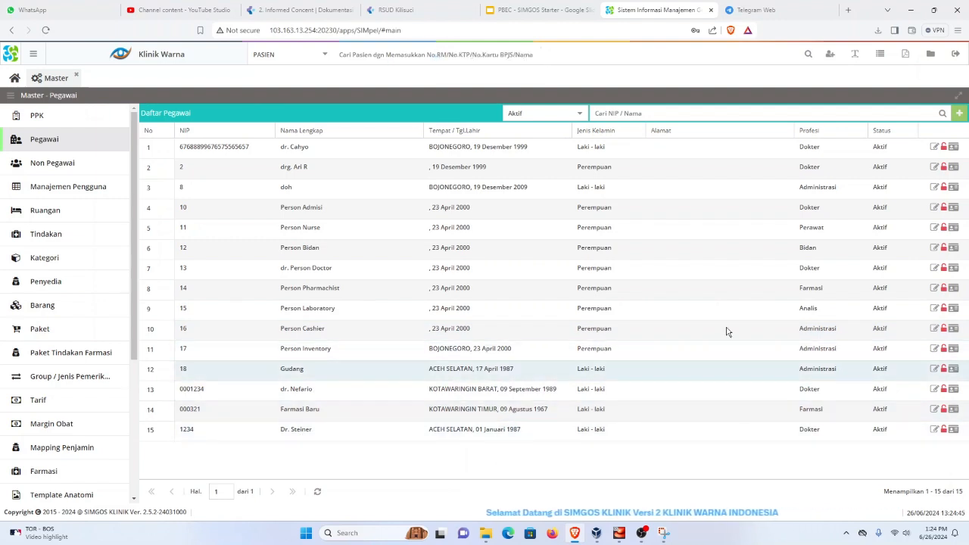
click(539, 10)
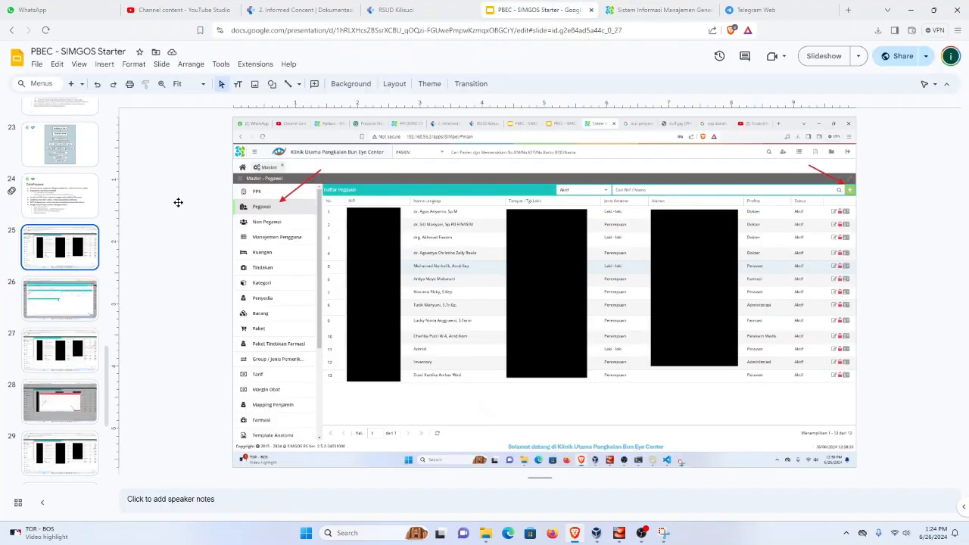
click(57, 399)
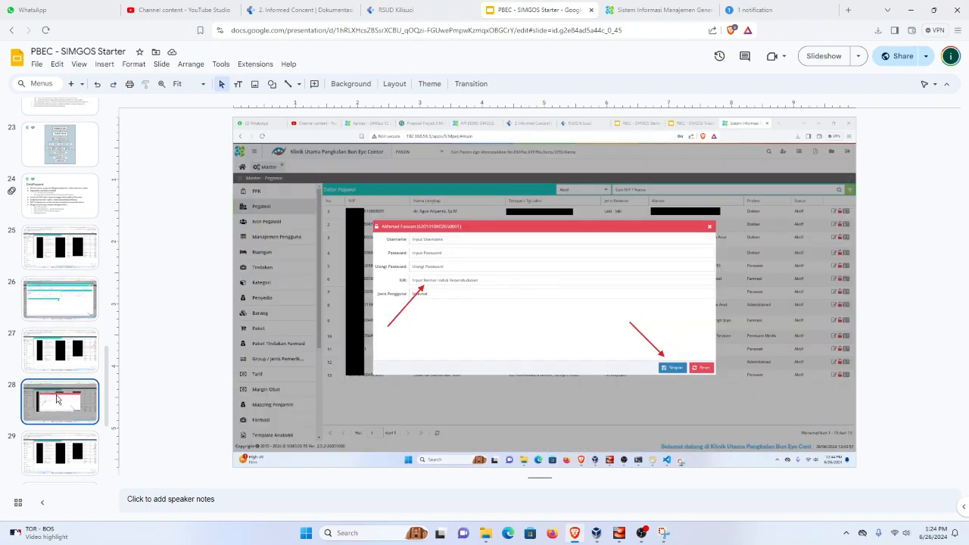
click(64, 343)
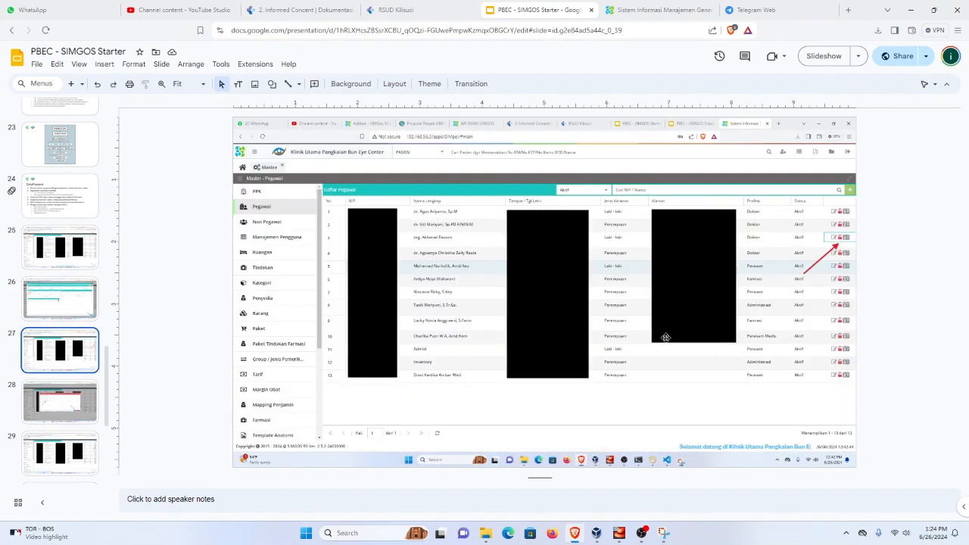
click(661, 8)
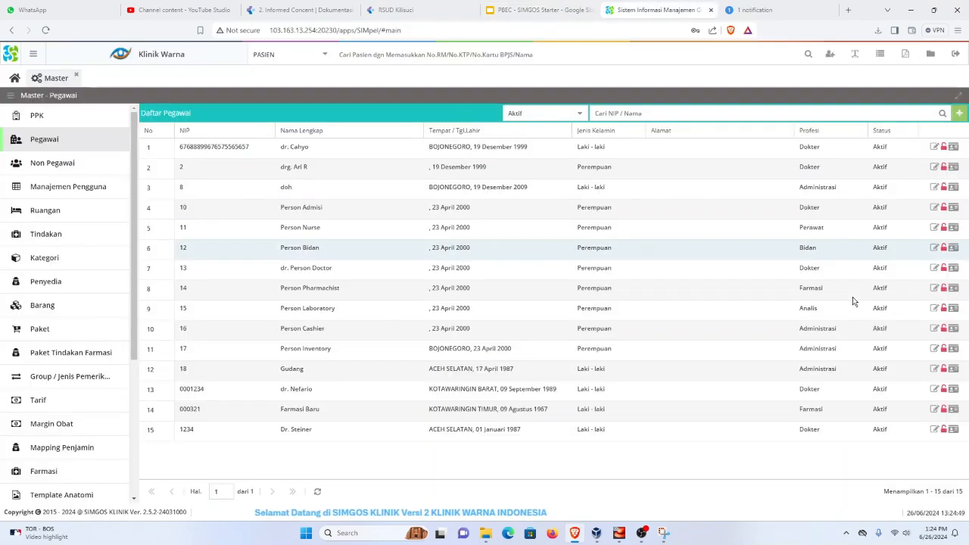
Step: Create a user account for the new doctor with username, password, repeated password and NIK, and store the login in the browser
click(944, 430)
click(359, 192)
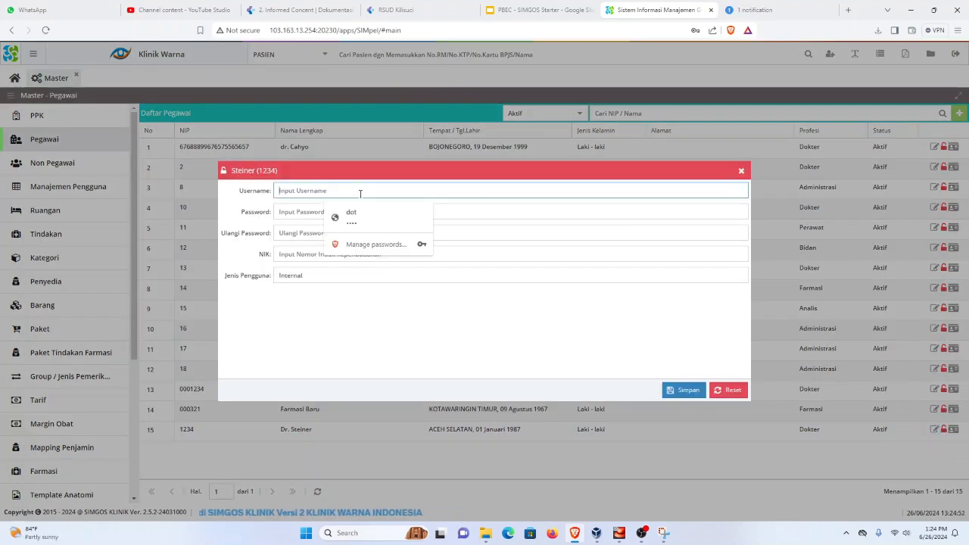
text(steiner)
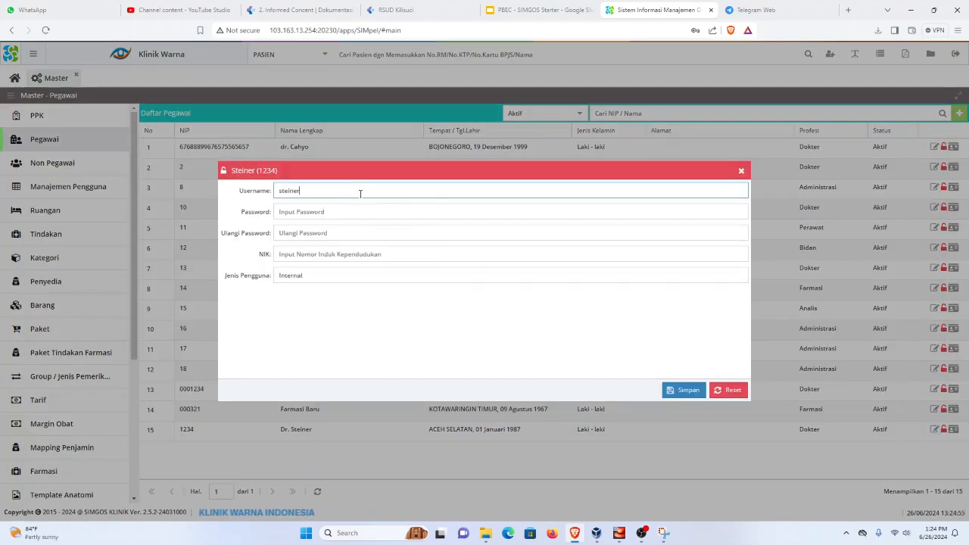
key(Tab)
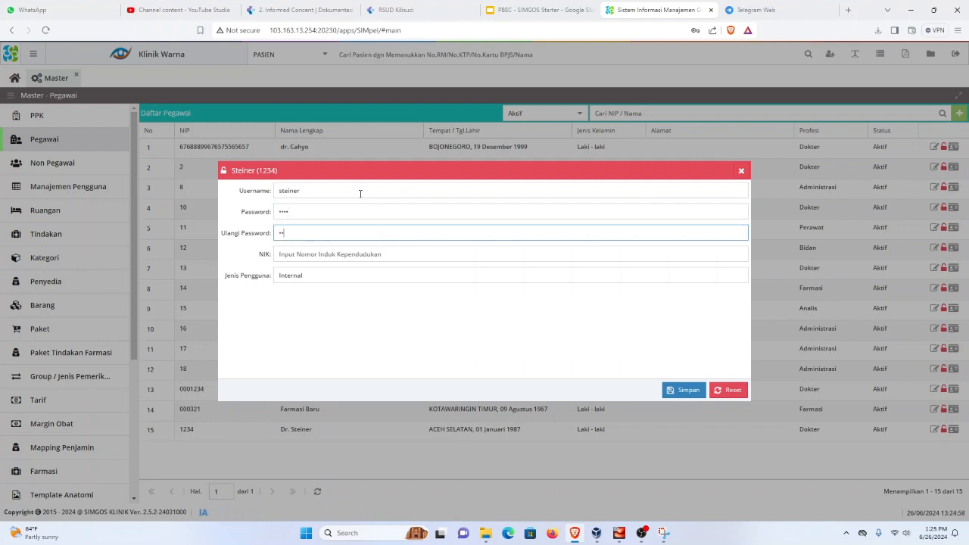
key(Tab)
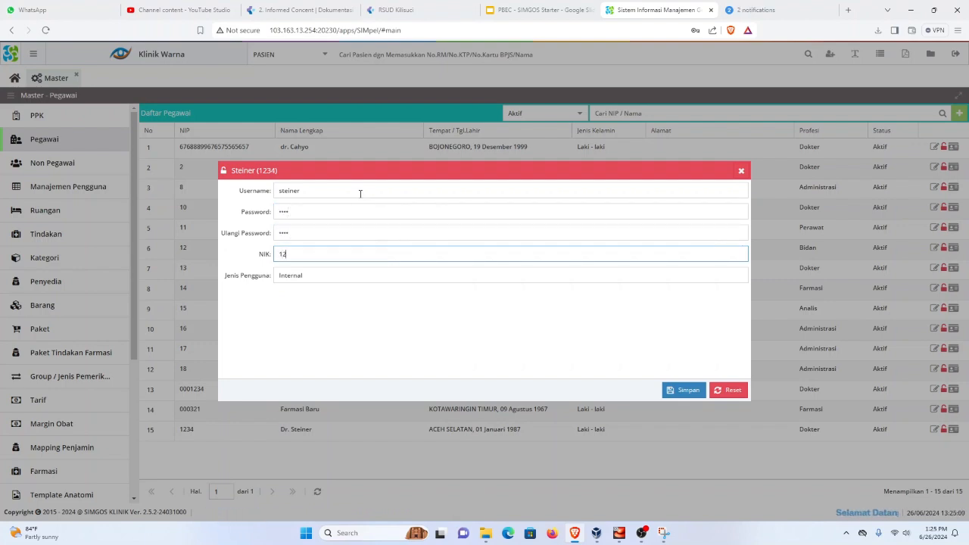
click(342, 273)
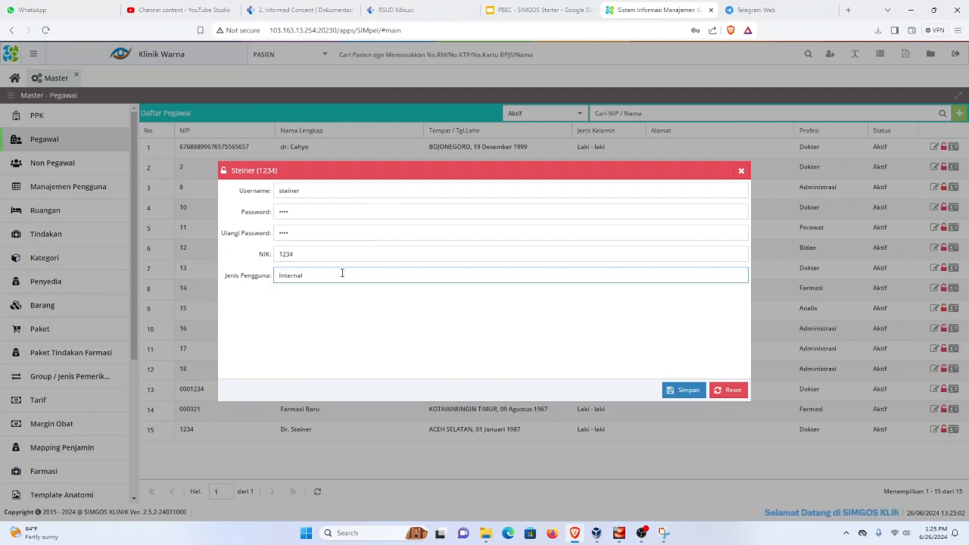
click(680, 392)
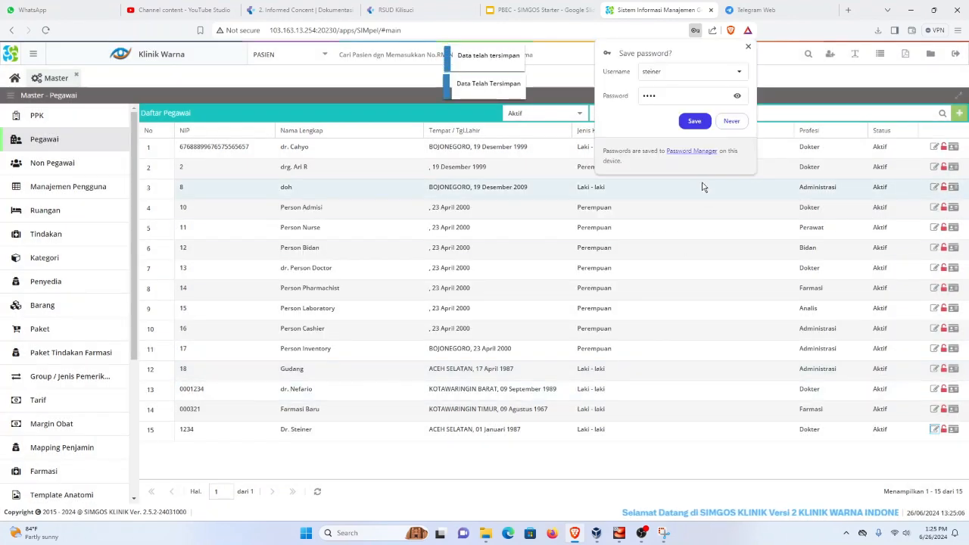
click(737, 96)
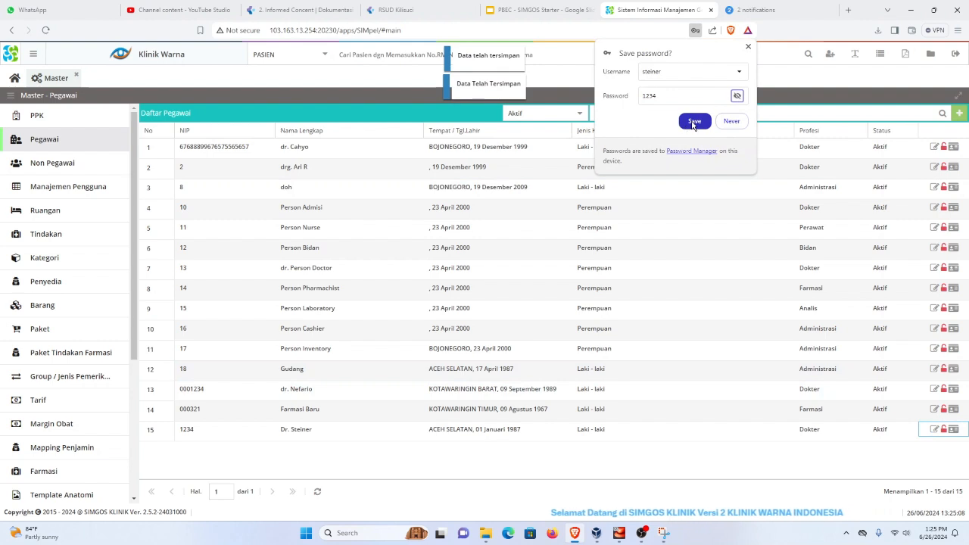
click(694, 122)
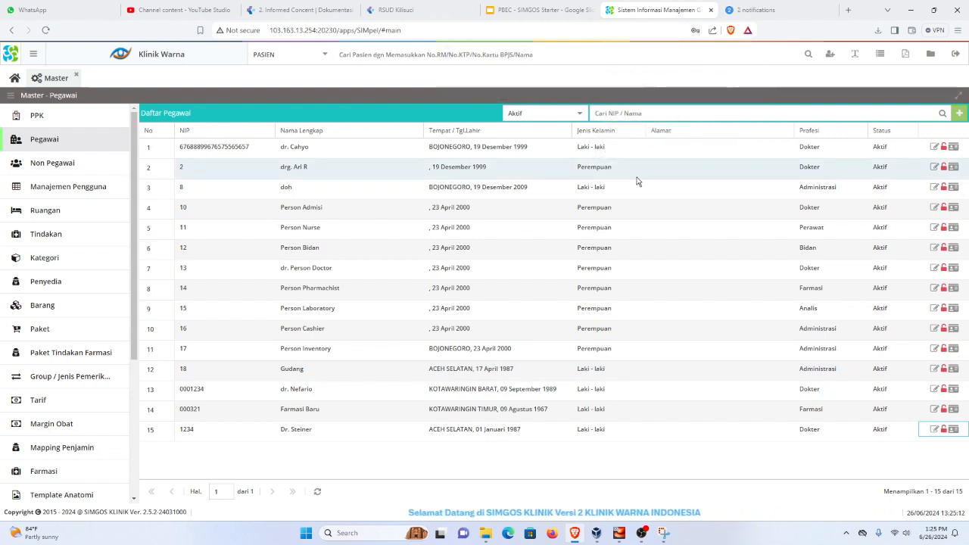
Step: Log out of the current session and log in with the new doctor's stored username and password
click(955, 59)
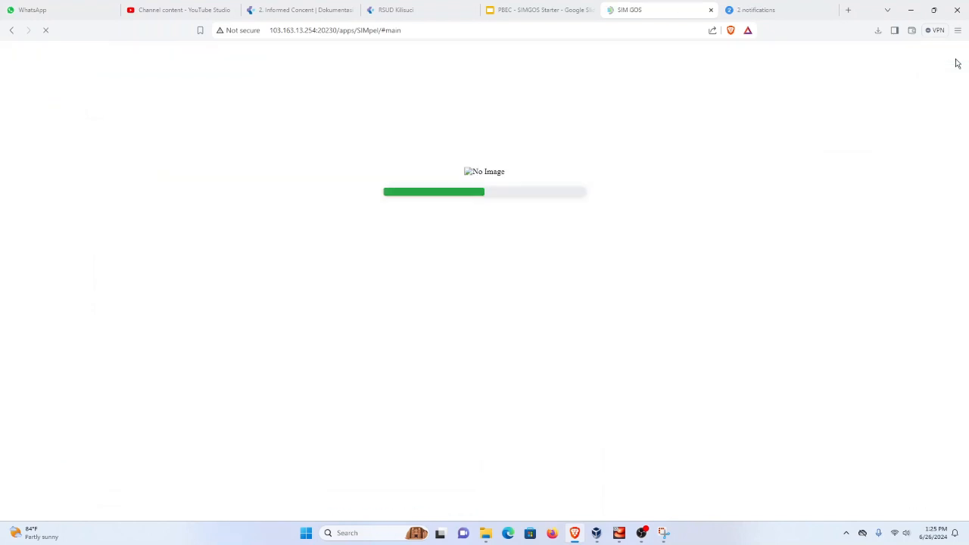
click(555, 245)
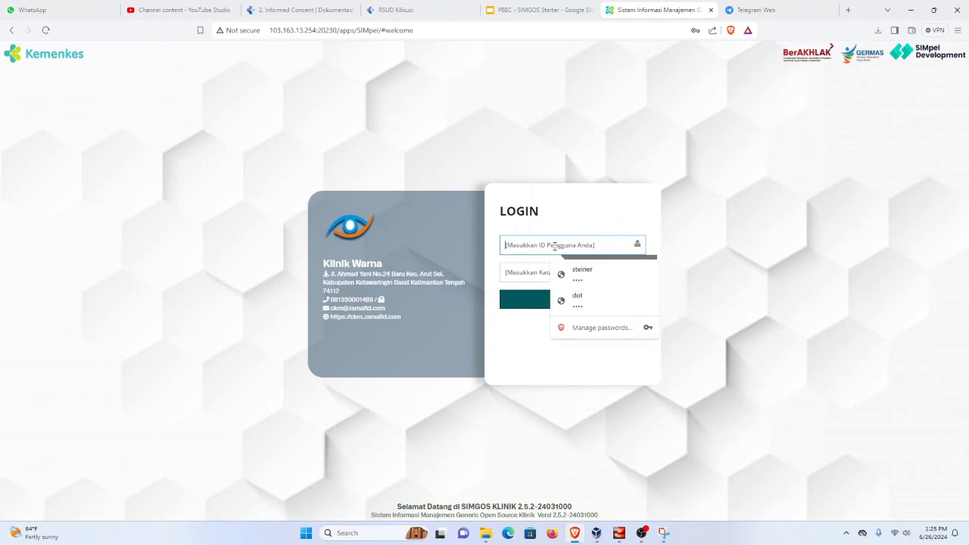
click(560, 274)
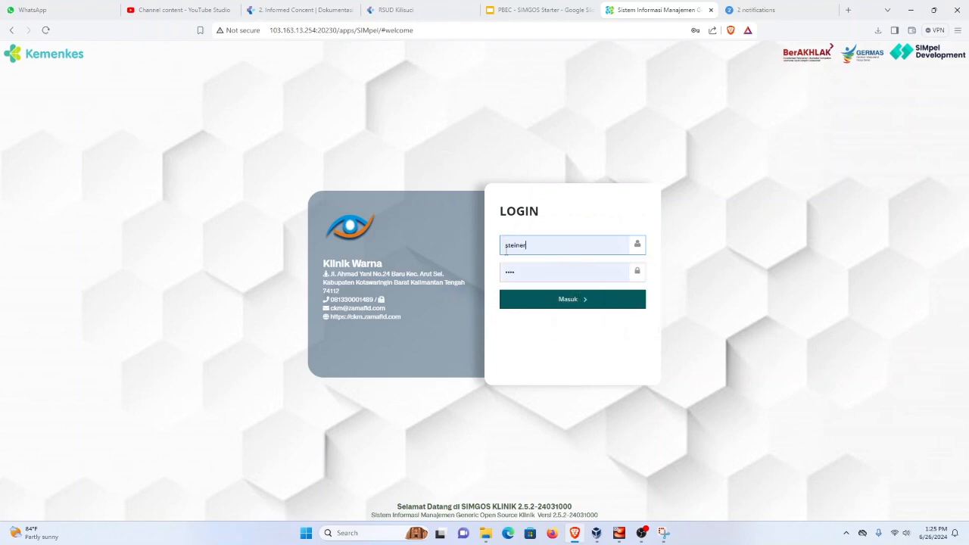
click(553, 302)
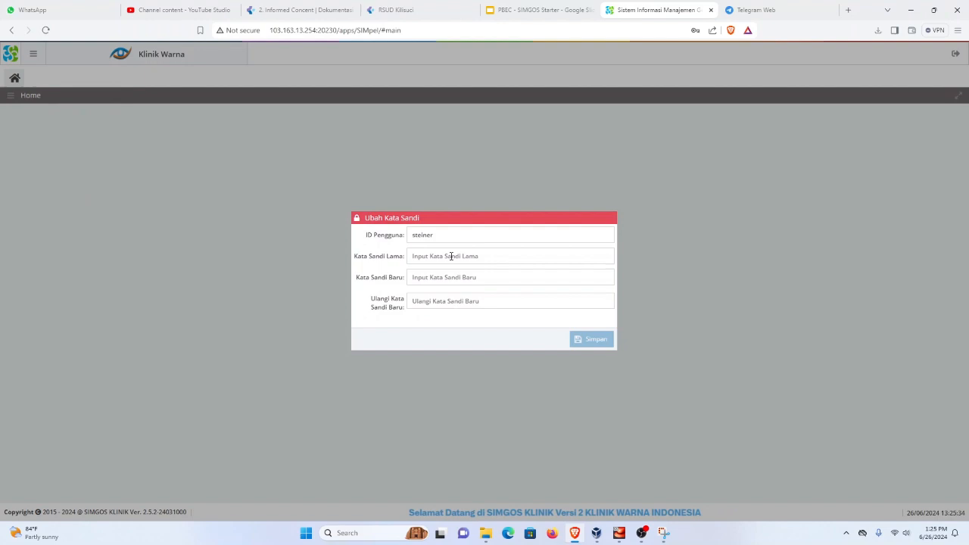
Step: Change the account password by entering the old password and the new one twice, and update the login stored in the browser
click(452, 256)
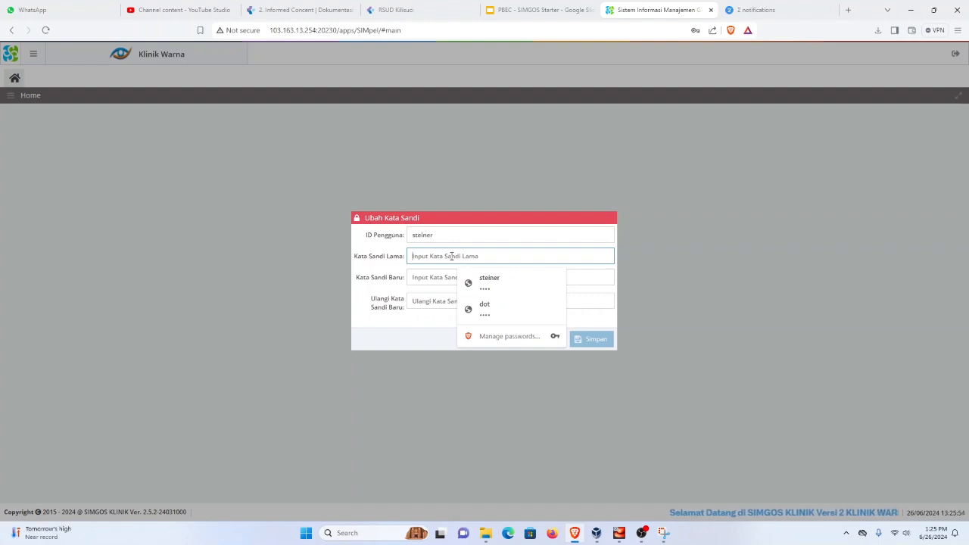
text(•)
key(Tab)
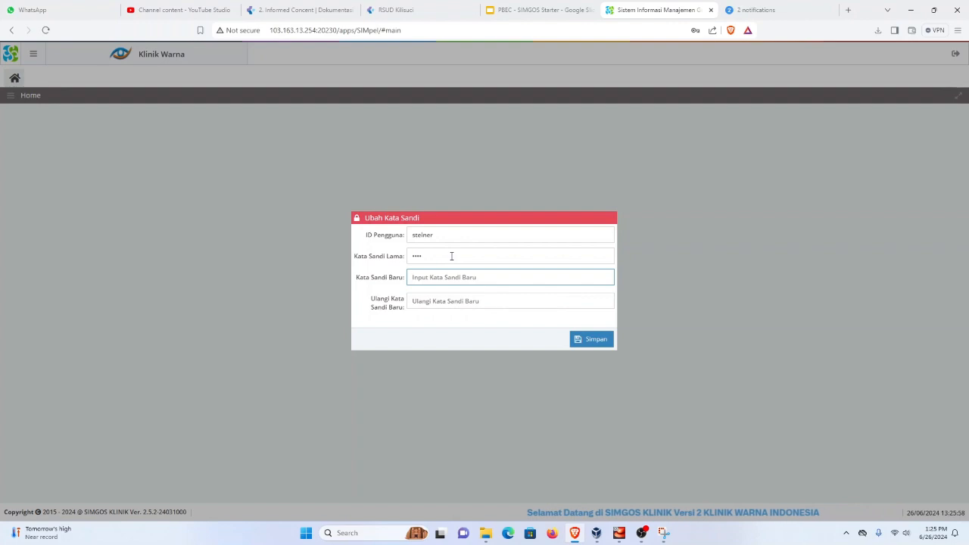
text(••••)
key(Tab)
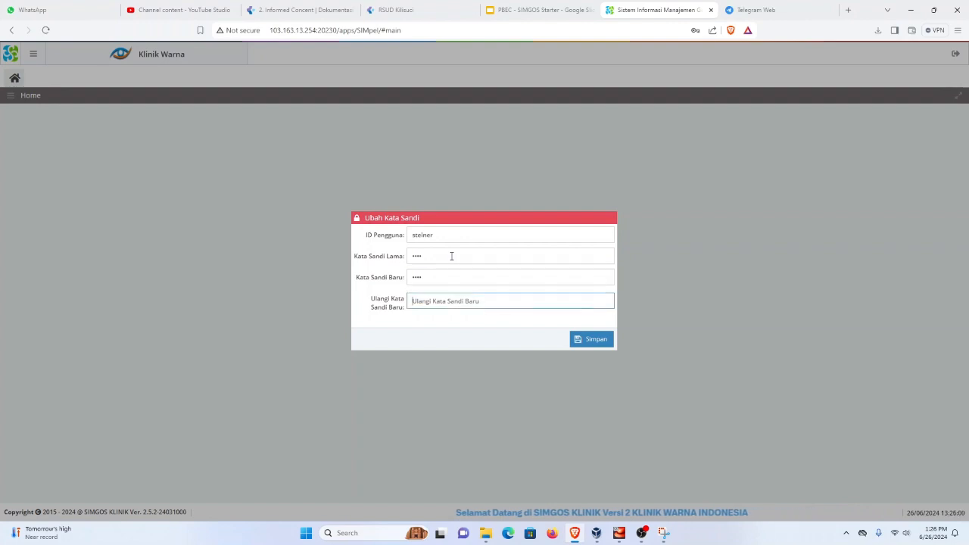
text(••••)
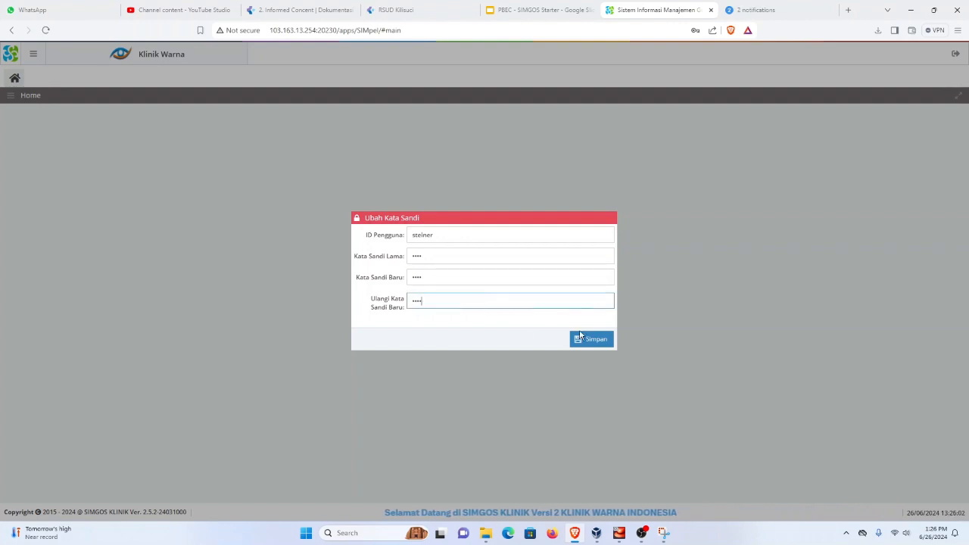
click(594, 339)
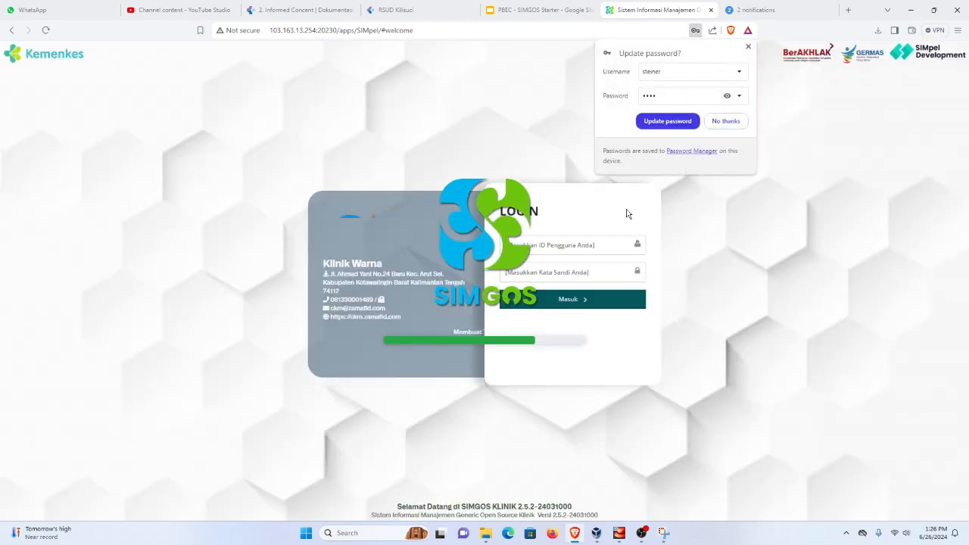
click(675, 122)
Step: Log in again with the doctor's updated username and password and show the account's navigation menu
click(558, 245)
click(564, 279)
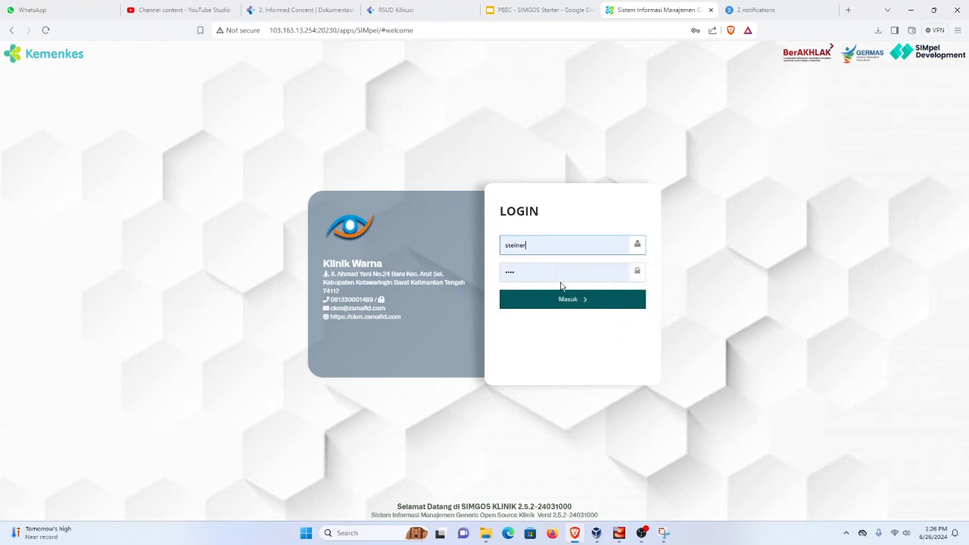
click(543, 300)
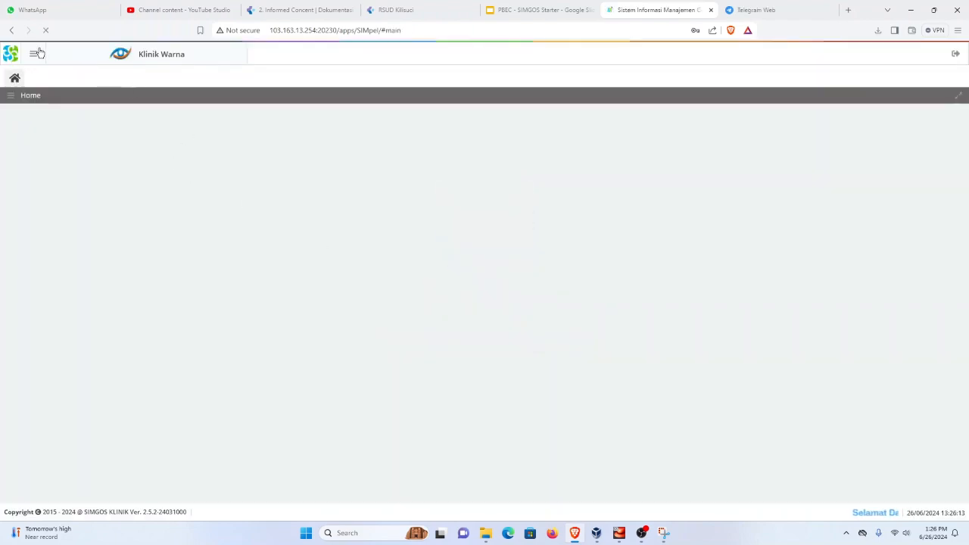
click(35, 53)
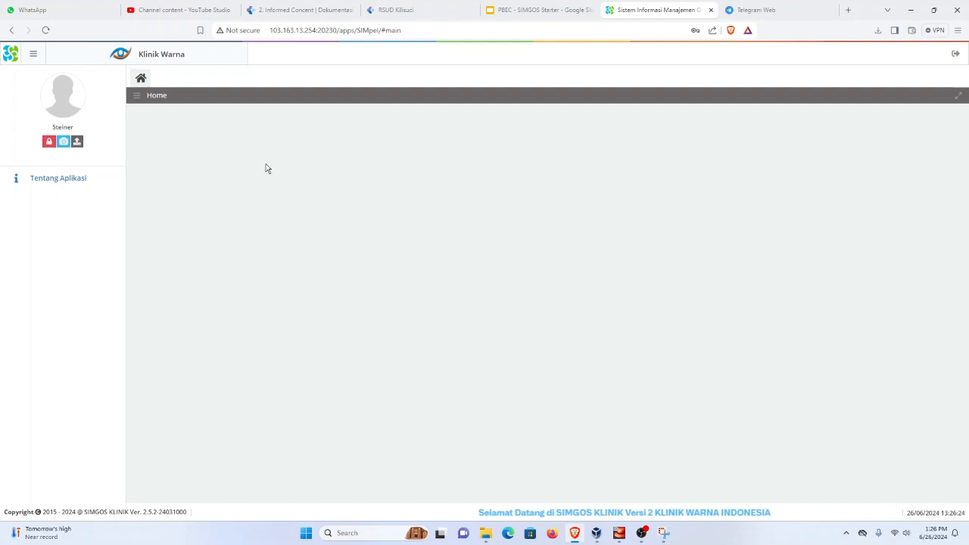
Step: Switch to the PBEC - SIMGOS Starter presentation in Google Slides and review slides 28 and 29 on employee accounts
click(530, 8)
scroll(45, 355, down, 1)
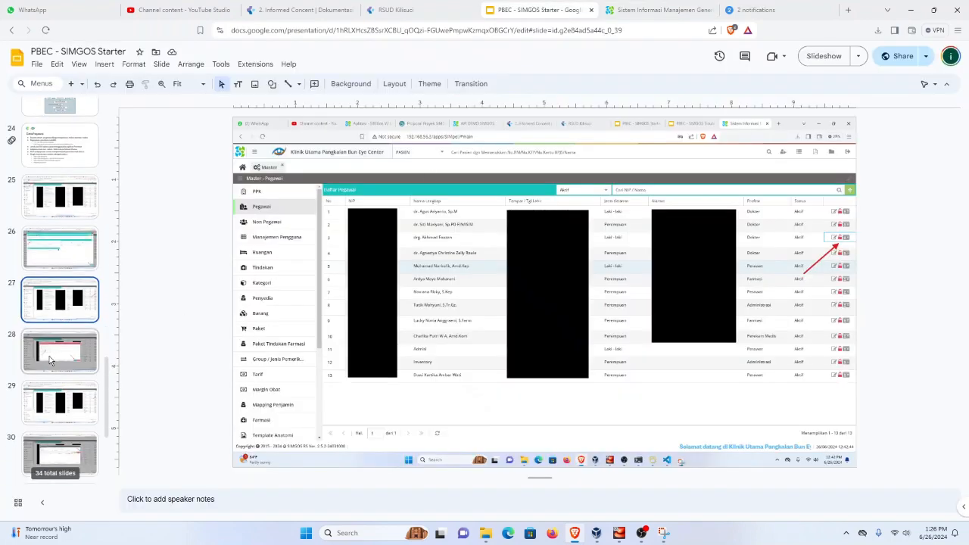
click(66, 358)
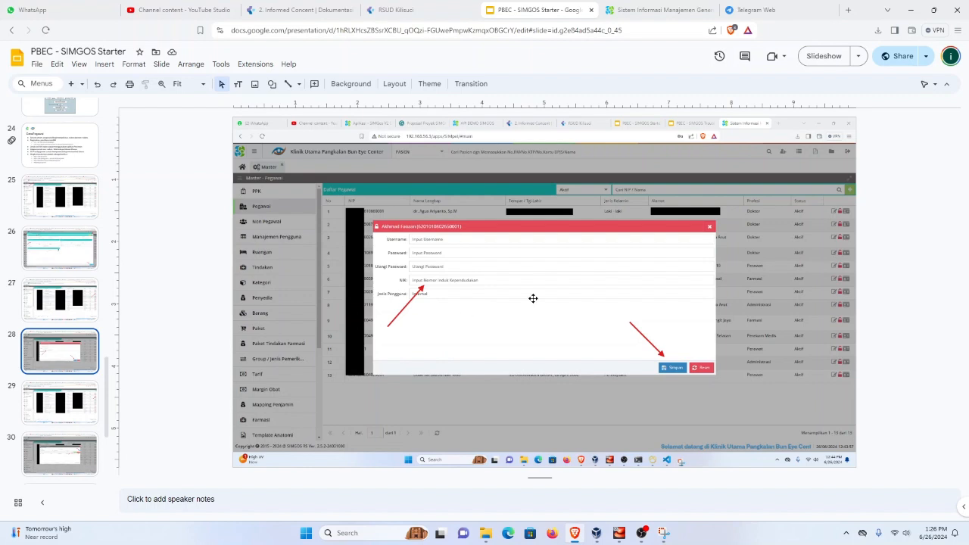
click(60, 401)
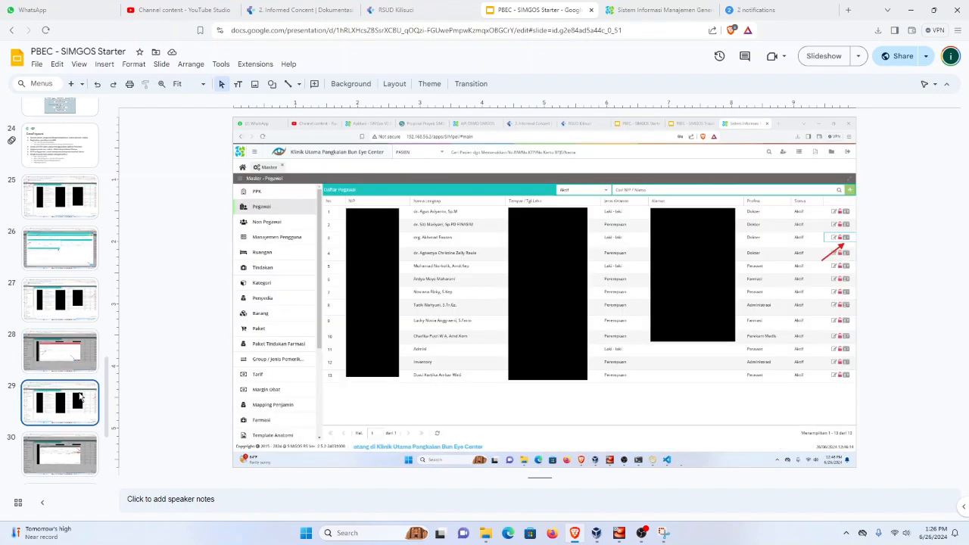
Step: Review slide 31 of the presentation, covering the user list and module access groups
scroll(38, 390, down, 2)
click(70, 411)
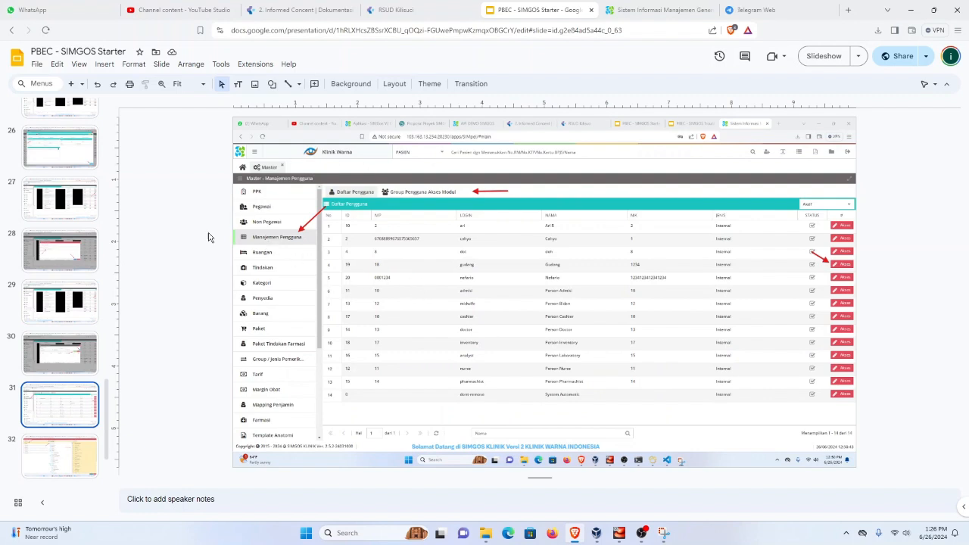
Step: Switch to SIMGOS, log in with the stored administrator username and password, and open Manajemen Pengguna in the Master module
click(658, 10)
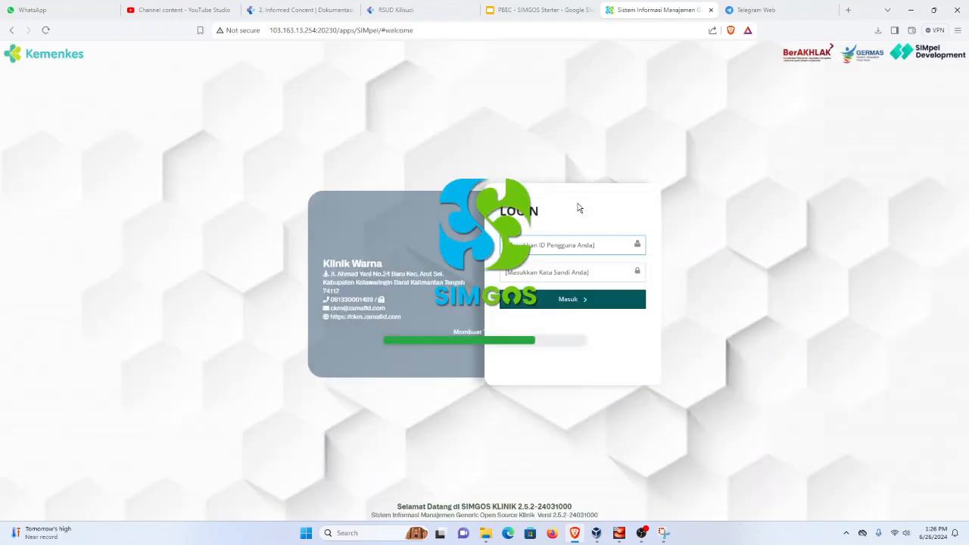
click(558, 245)
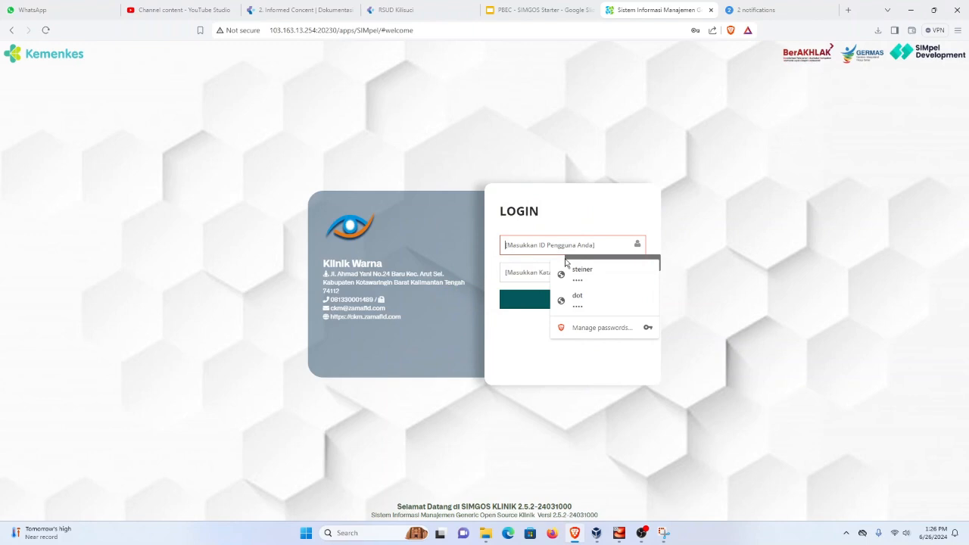
click(567, 298)
click(565, 299)
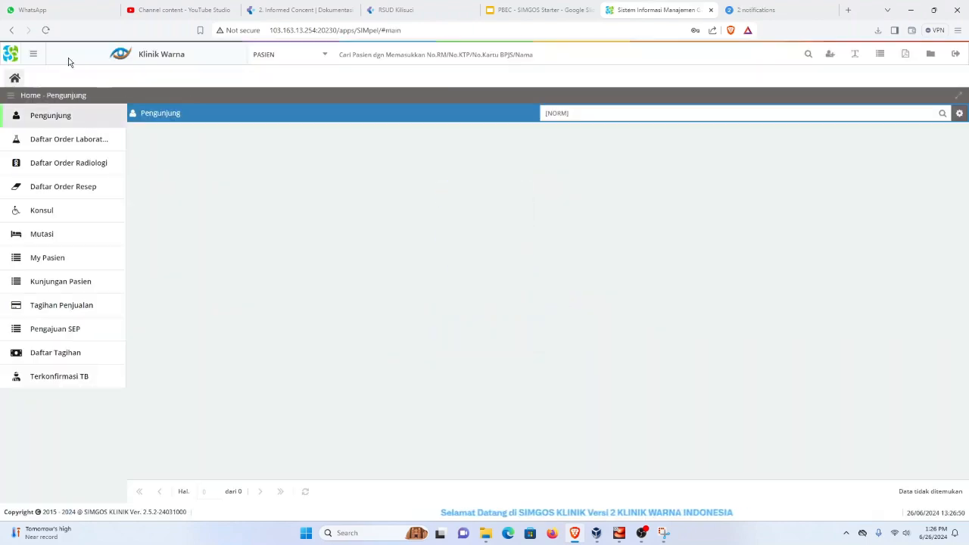
click(59, 211)
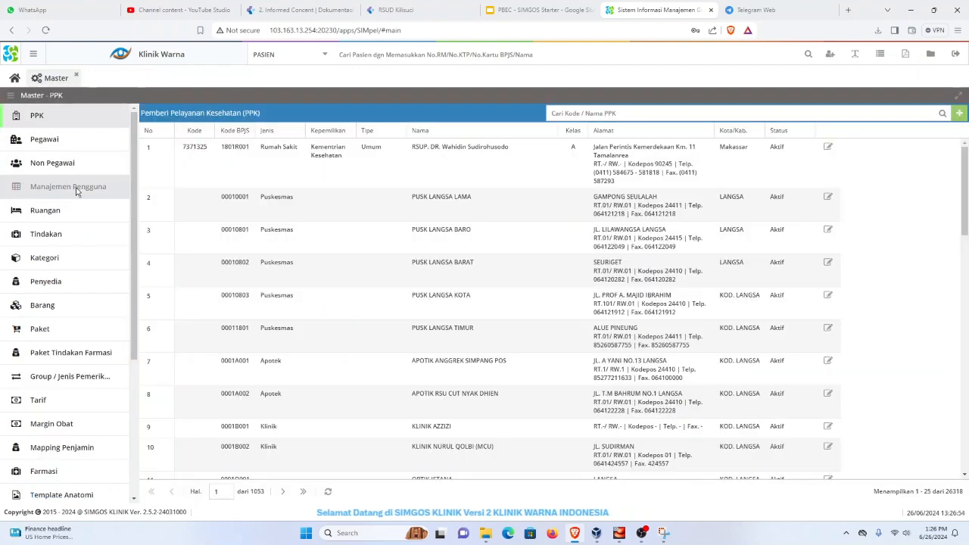
click(76, 191)
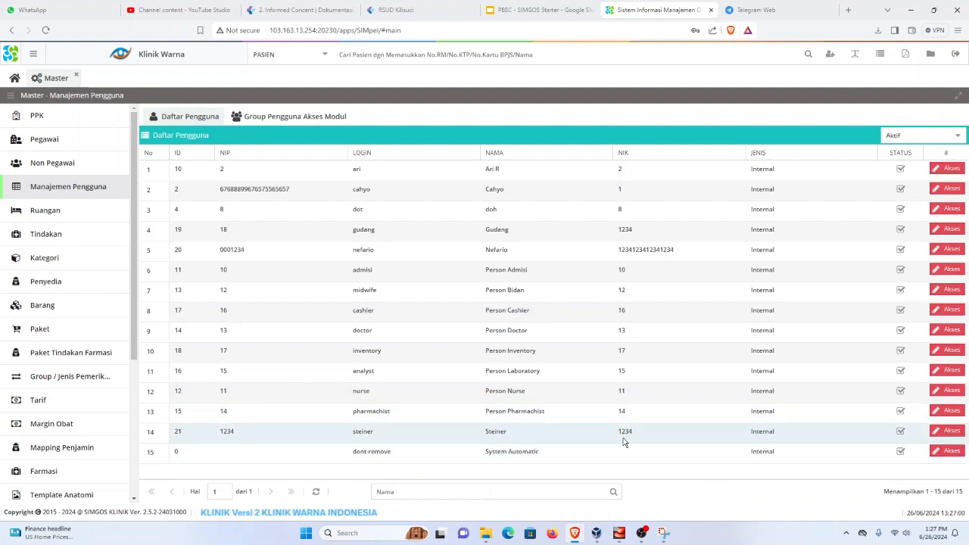
Step: Open the access settings of the new doctor's user account and tick the Dokter Klinik group
click(937, 431)
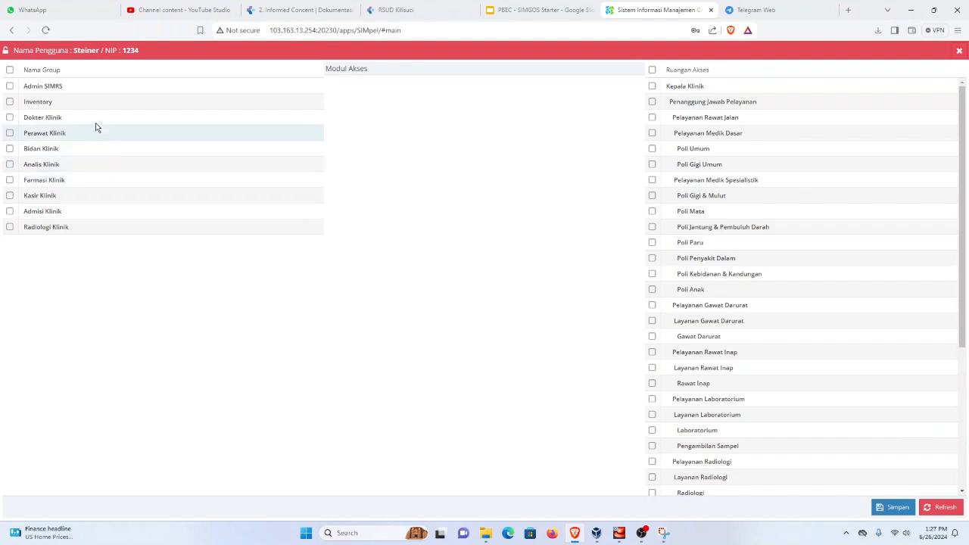
click(93, 121)
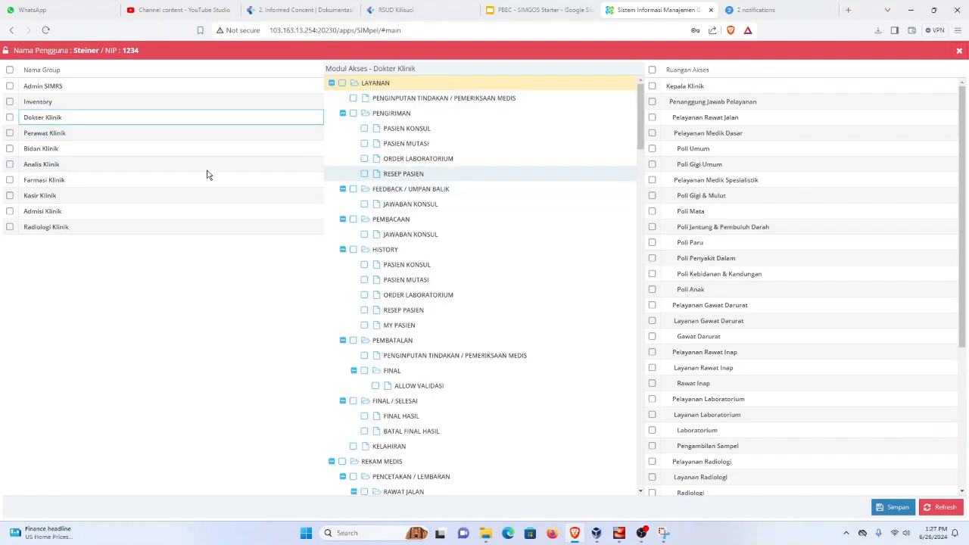
click(10, 117)
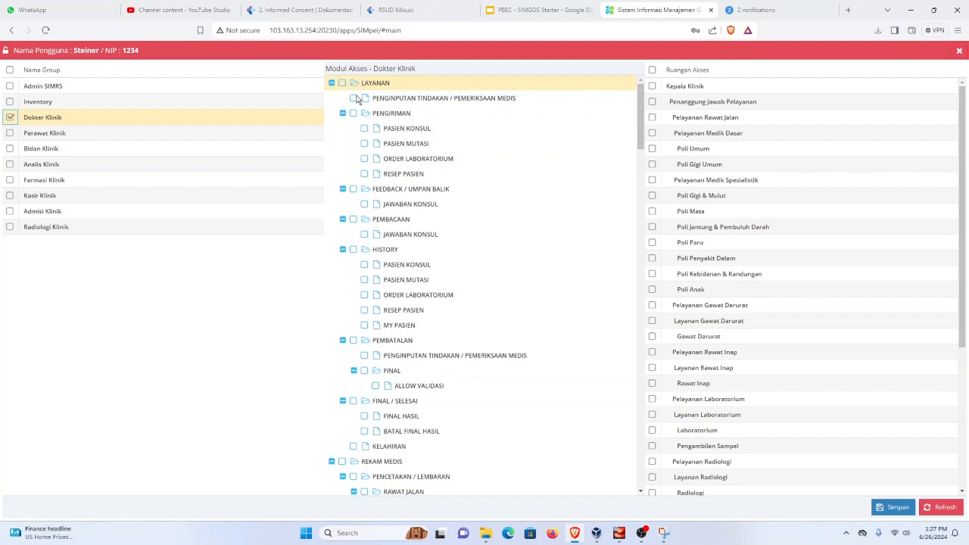
Step: Look through the Dokter Klinik module access tree, search it for DAFTAR, and close the access settings without saving
scroll(474, 241, down, 10)
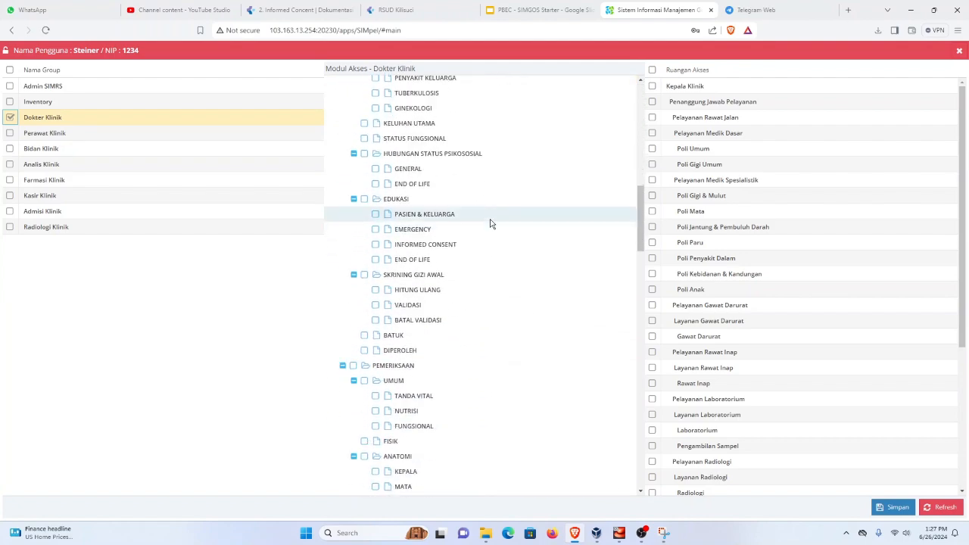
scroll(517, 212, up, 6)
scroll(481, 196, up, 3)
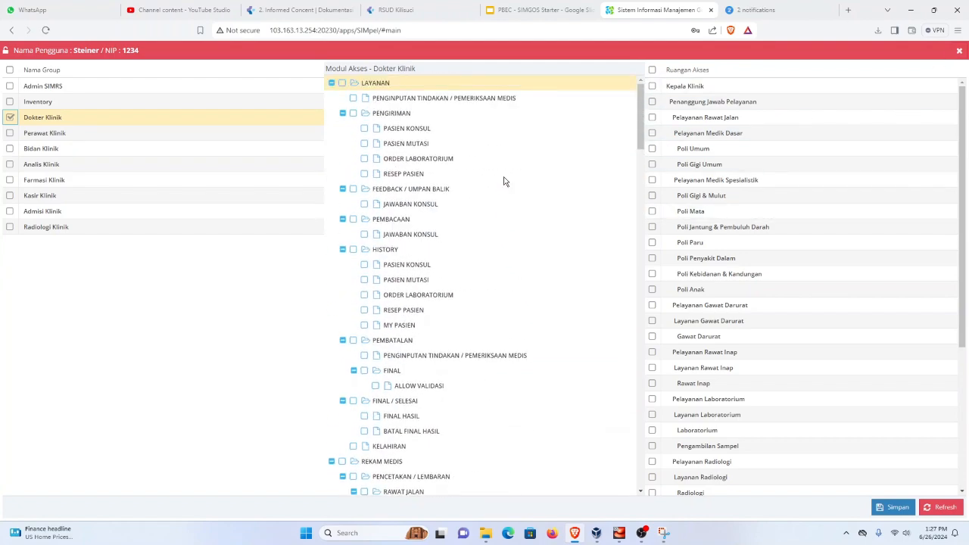
key(ctrl+f)
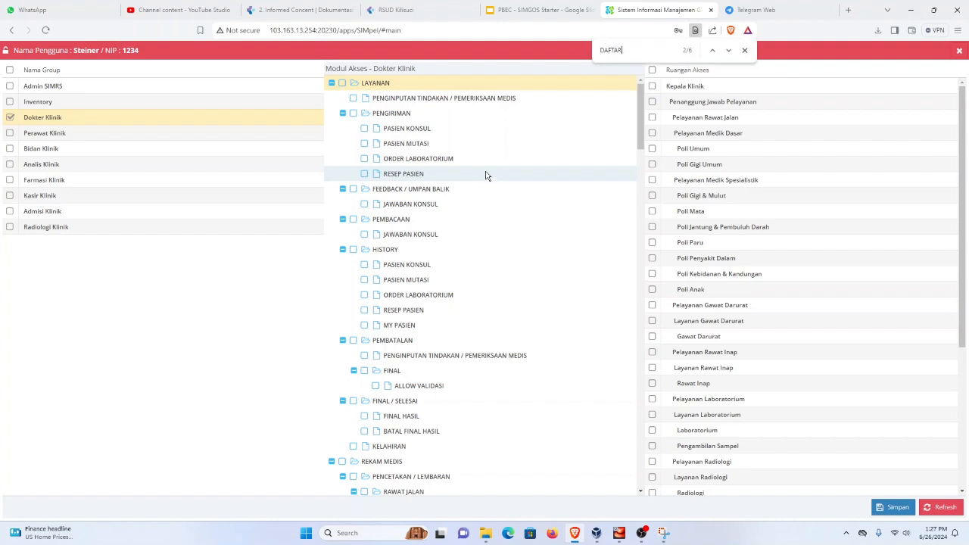
click(729, 50)
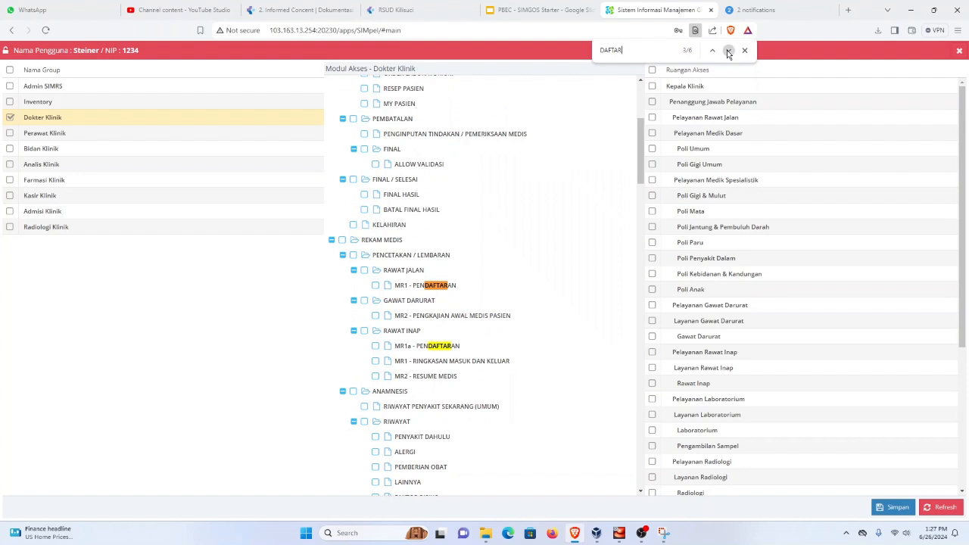
click(729, 50)
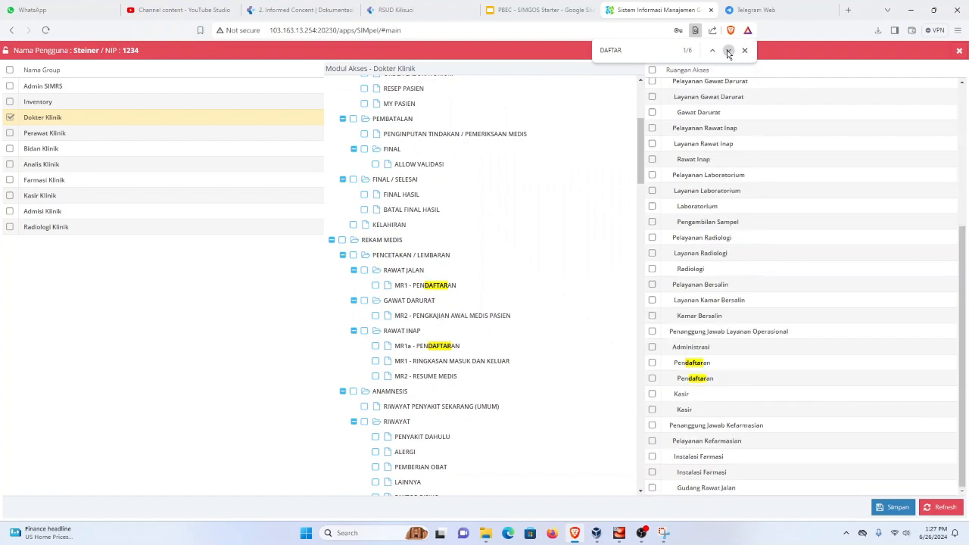
scroll(560, 208, up, 3)
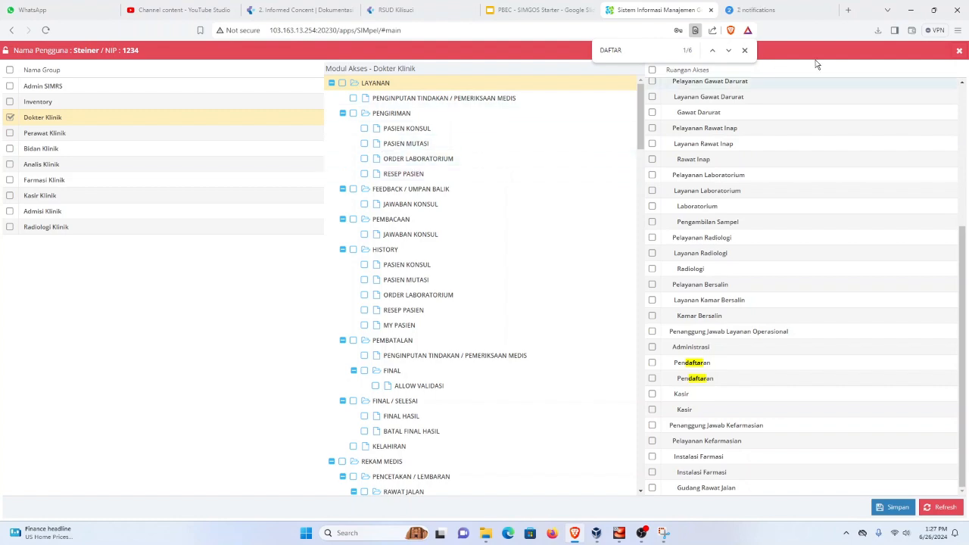
click(745, 51)
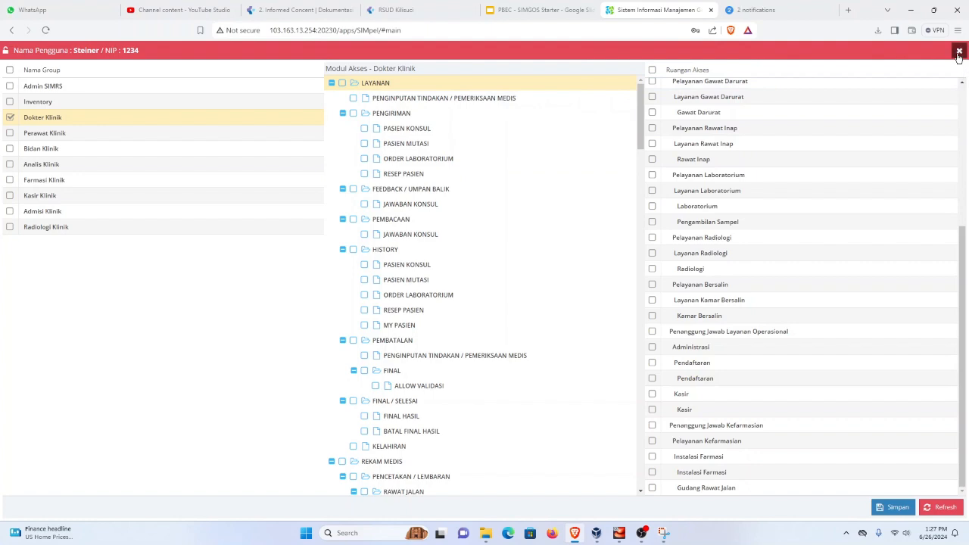
click(958, 52)
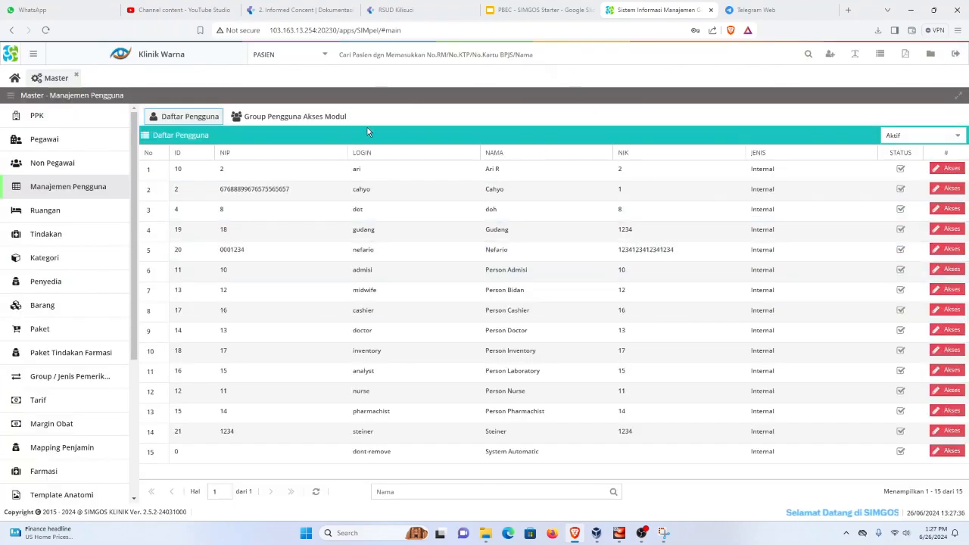
Step: Open Group Pengguna Akses Modul and inspect the modules available to the Dokter Klinik group
click(306, 115)
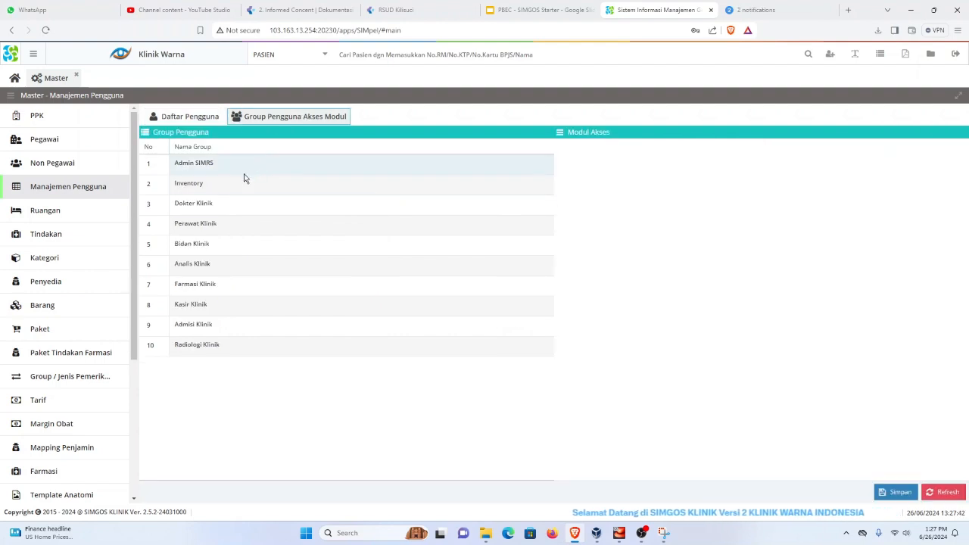
click(211, 204)
click(13, 95)
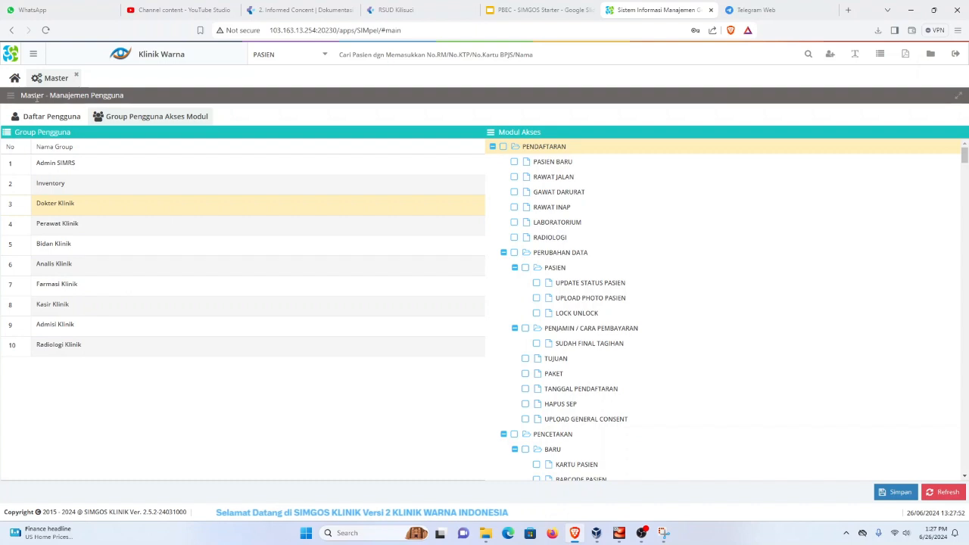
Step: Open the Group User reference list under Referensi in the Master module
click(15, 78)
click(34, 55)
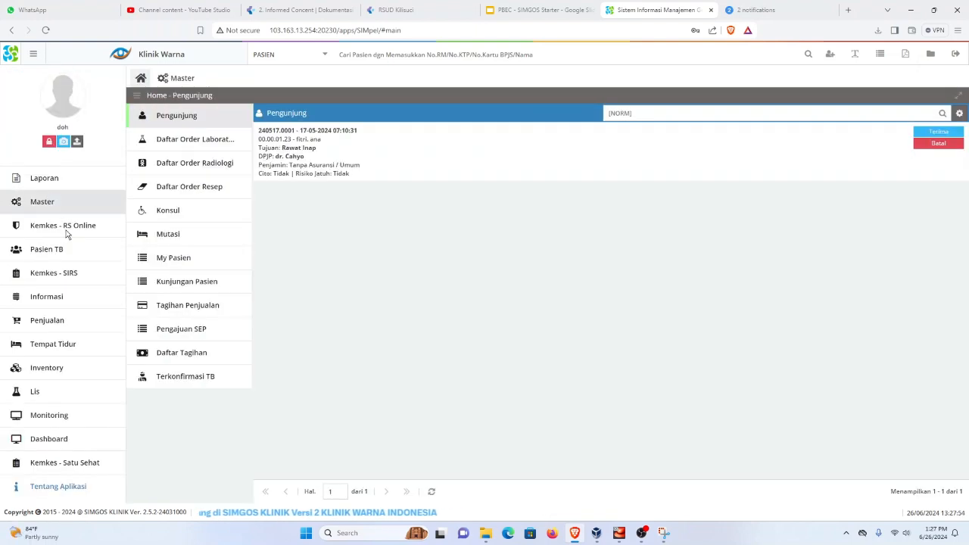
click(56, 205)
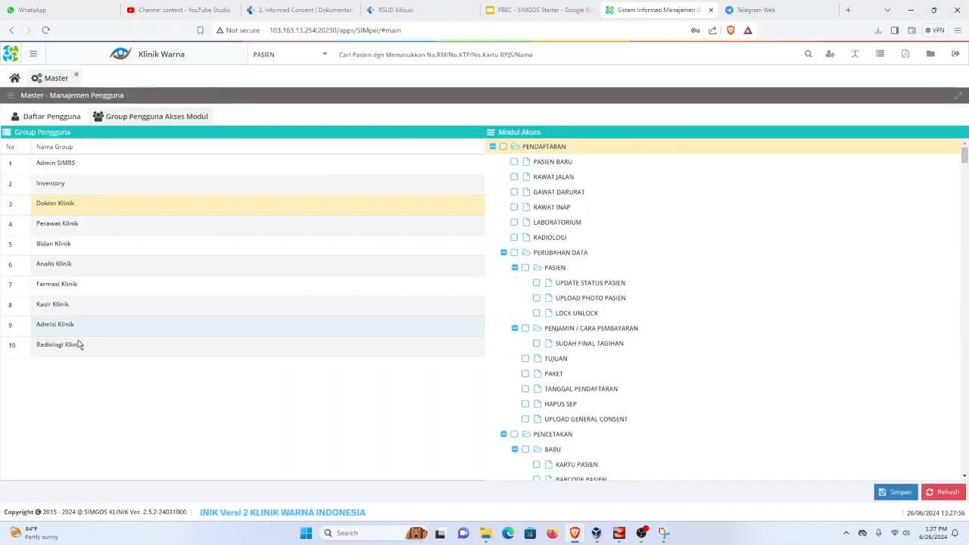
click(10, 96)
scroll(76, 318, down, 5)
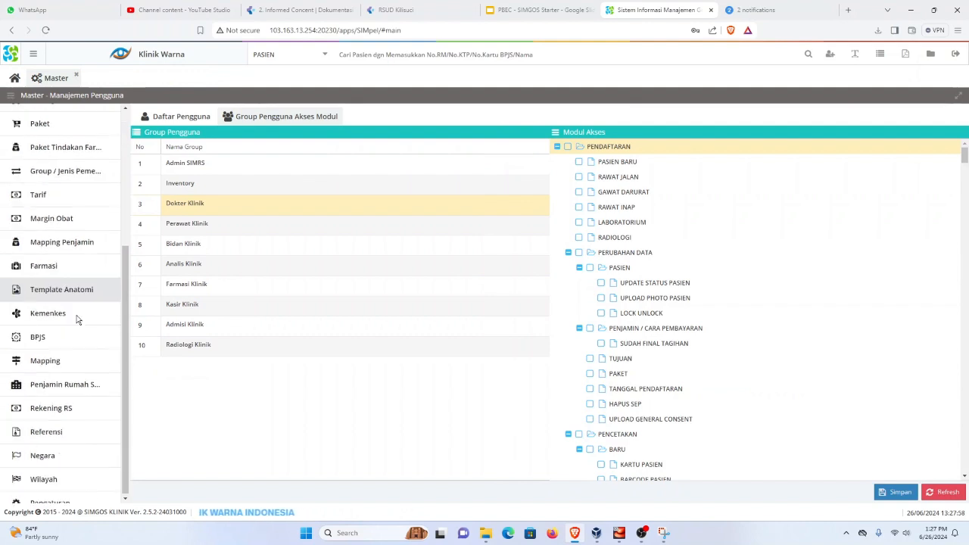
click(67, 421)
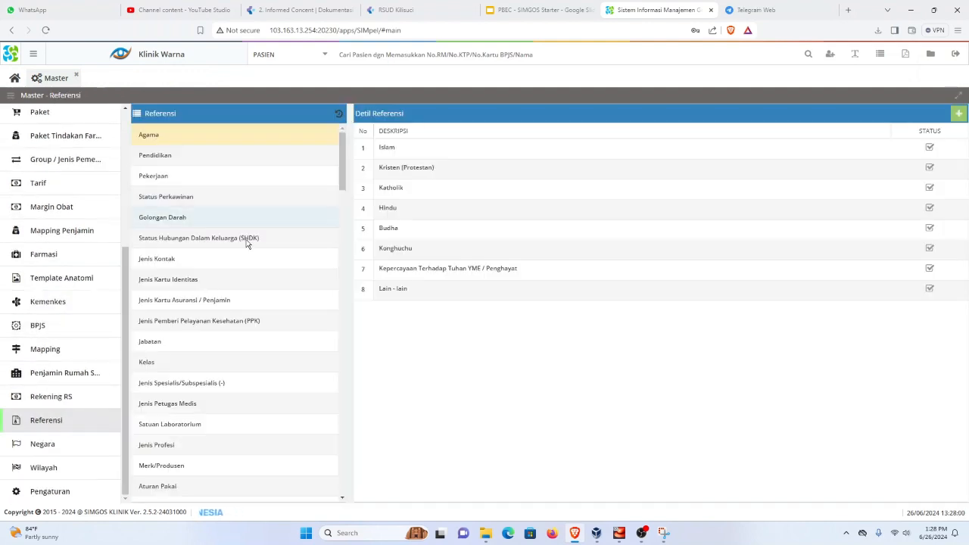
scroll(247, 245, down, 5)
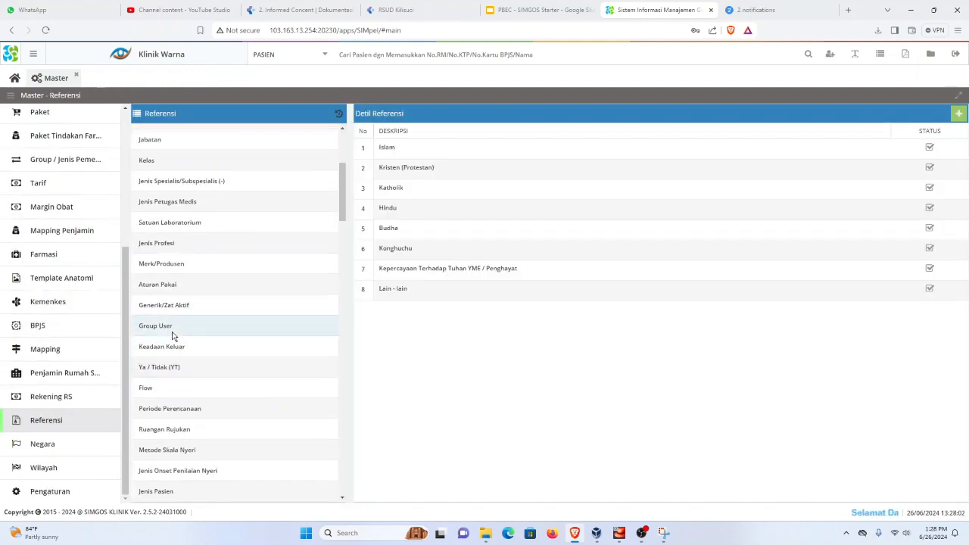
click(172, 327)
Step: Add and save a Group User entry named KHUSUS followed by the new doctor's name
scroll(594, 275, down, 5)
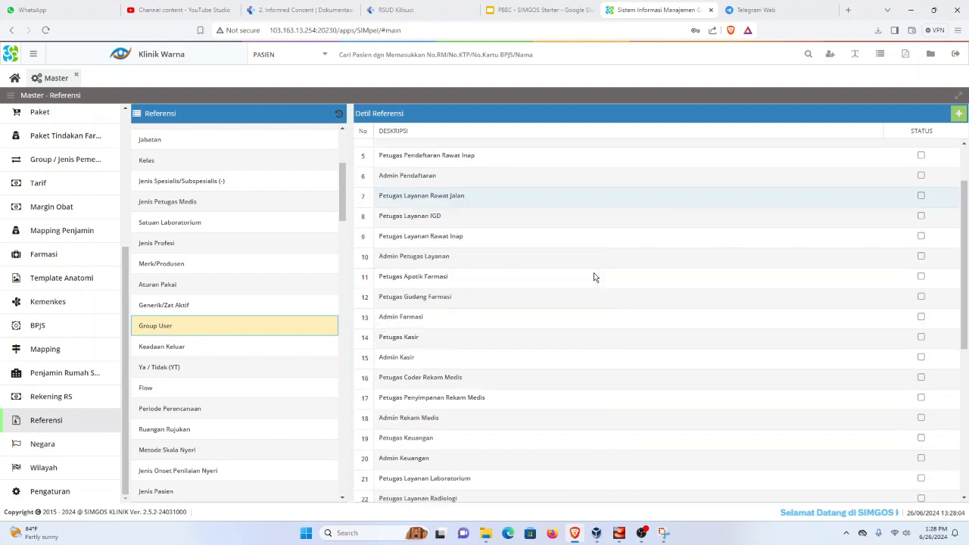
click(957, 114)
text(N)
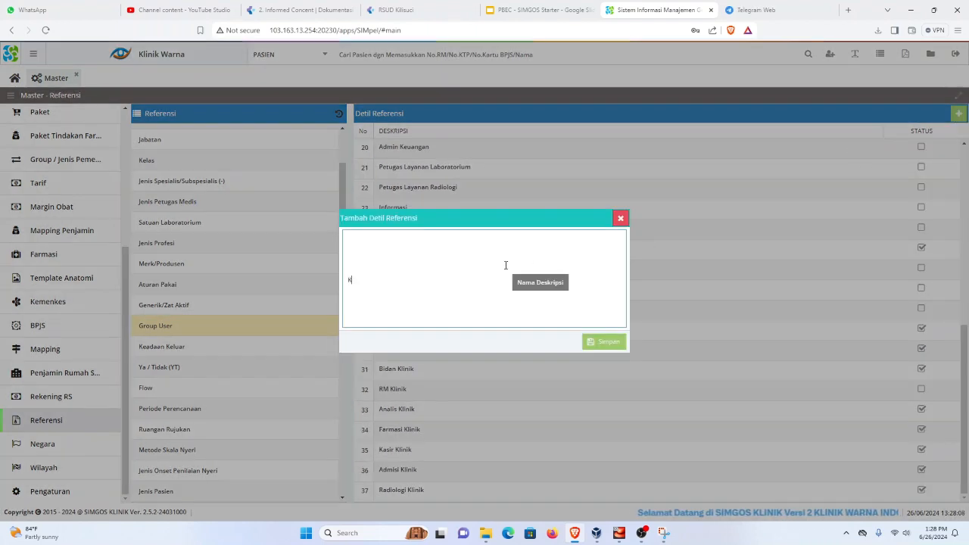
text(HUSUS STEINETR)
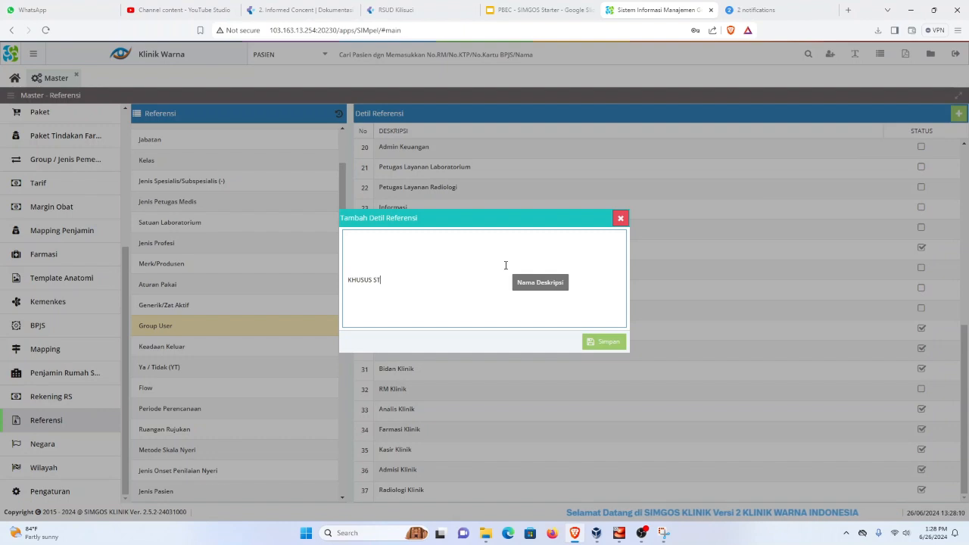
key(BackSpace)
key(BackSpace)
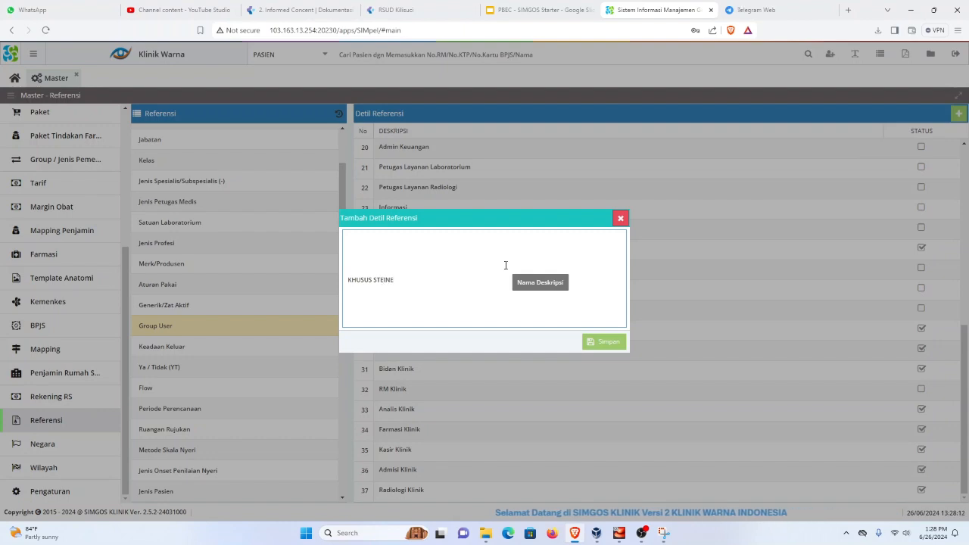
text(R)
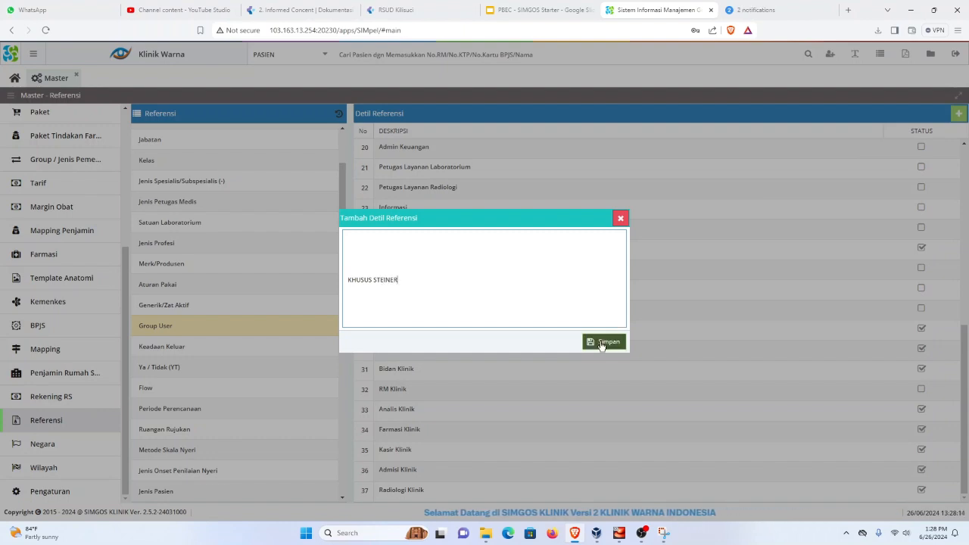
click(599, 342)
scroll(639, 345, down, 5)
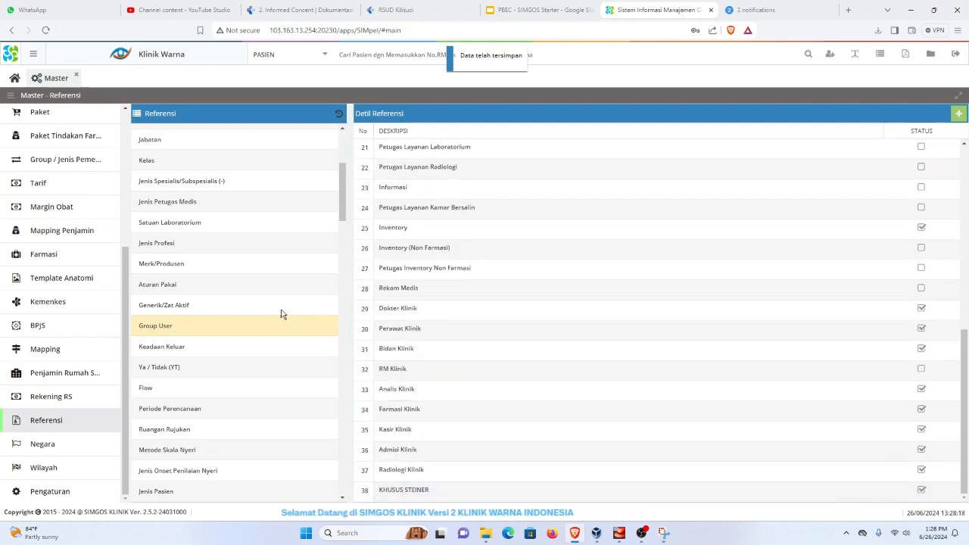
Step: In Group Pengguna Akses Modul, grant the entire PENDAFTARAN module branch to the new doctor's KHUSUS group and save it
scroll(91, 265, up, 3)
click(39, 188)
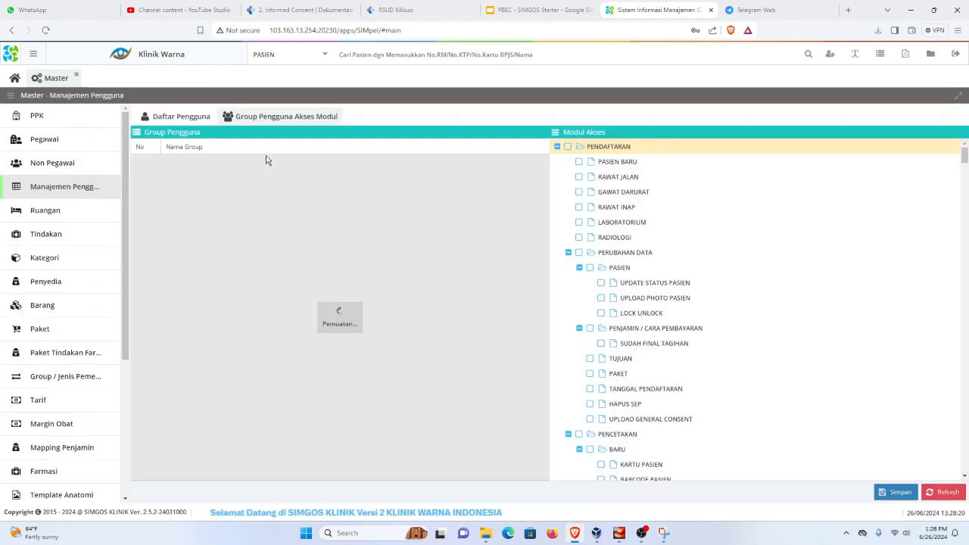
click(351, 364)
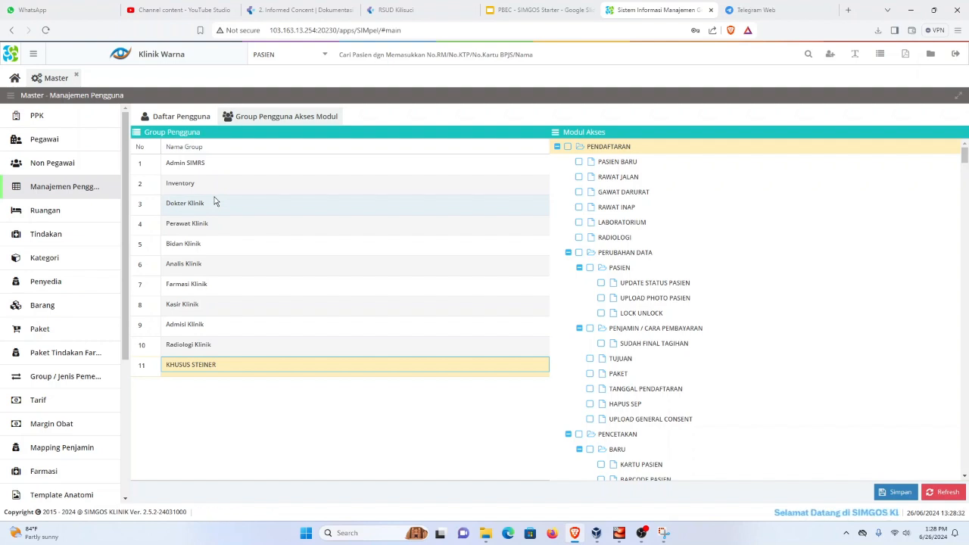
click(568, 146)
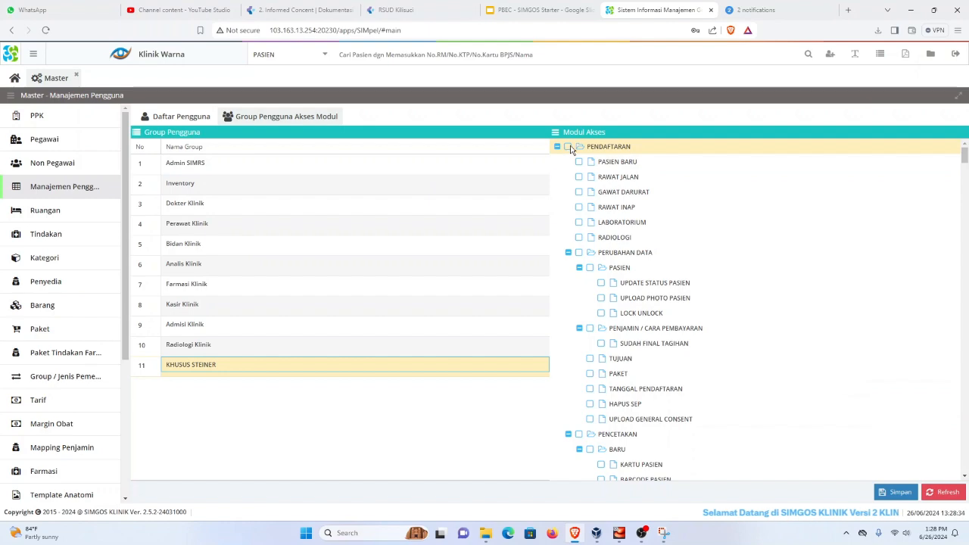
scroll(632, 240, down, 10)
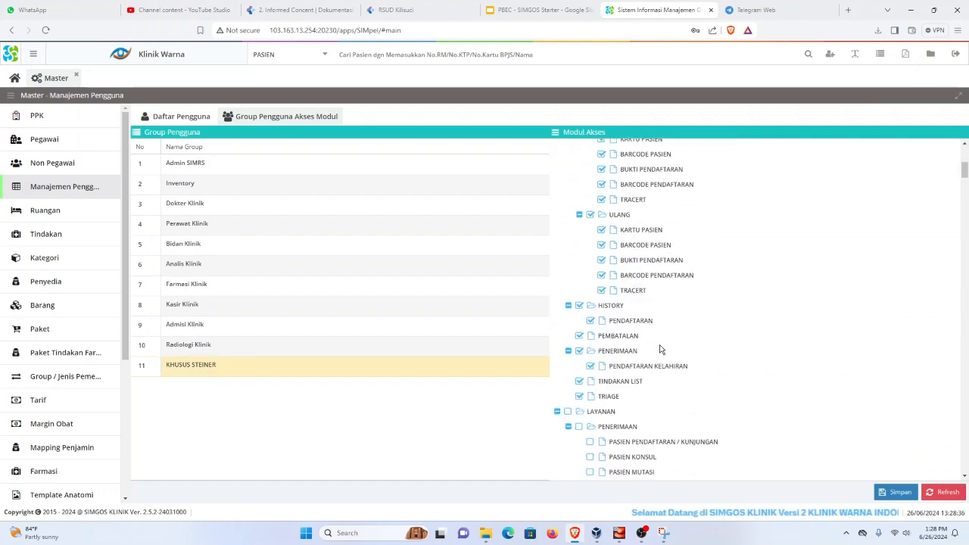
scroll(649, 325, up, 10)
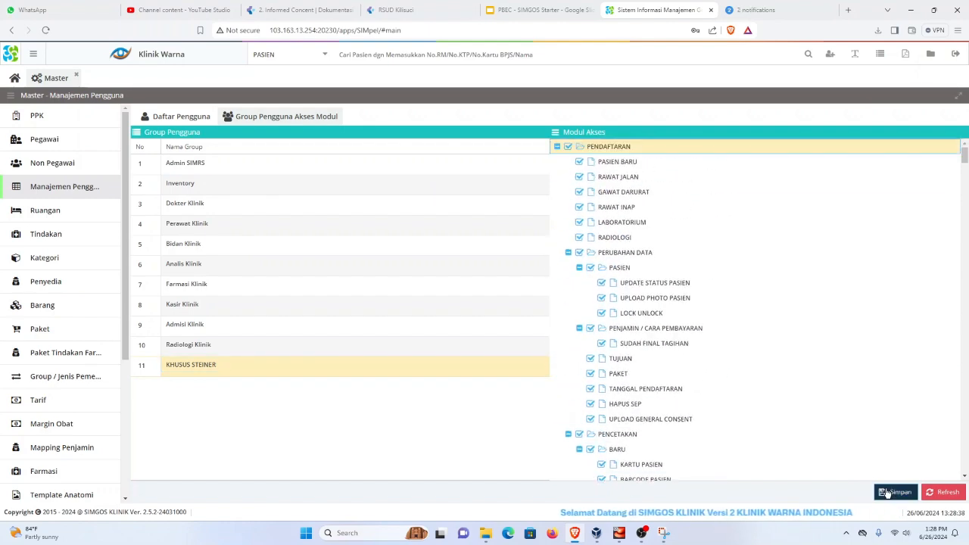
click(887, 492)
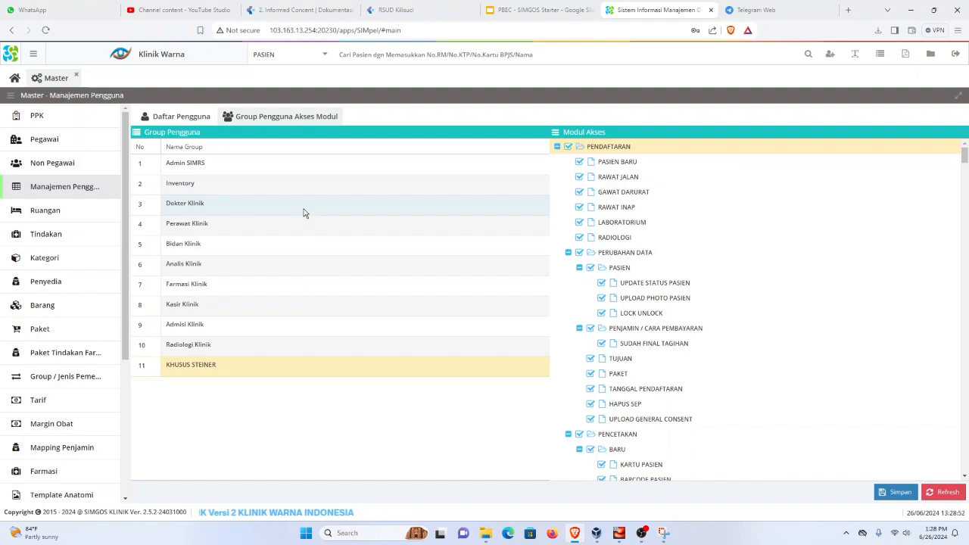
Step: From Daftar Pengguna, assign the KHUSUS group with all PENDAFTARAN modules to the new doctor's account and save the access
click(186, 118)
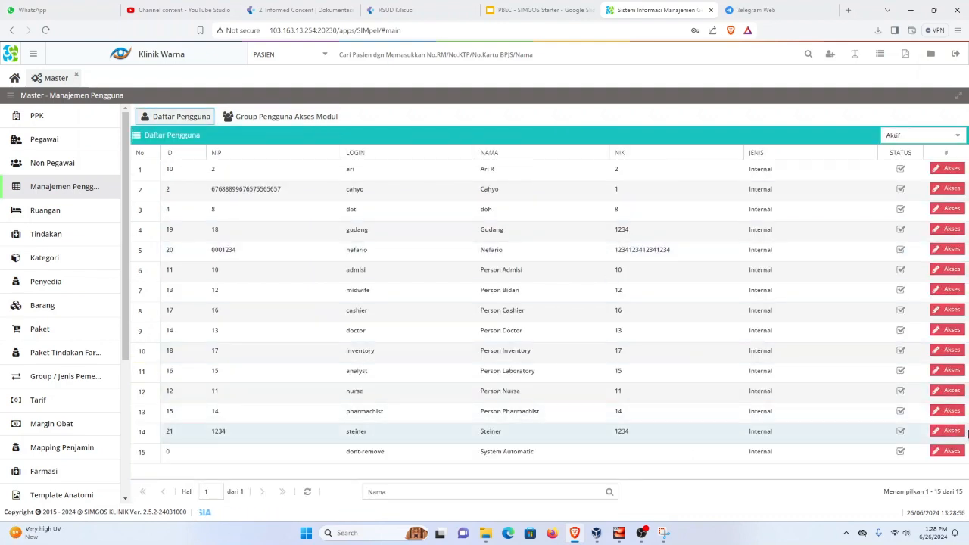
click(952, 431)
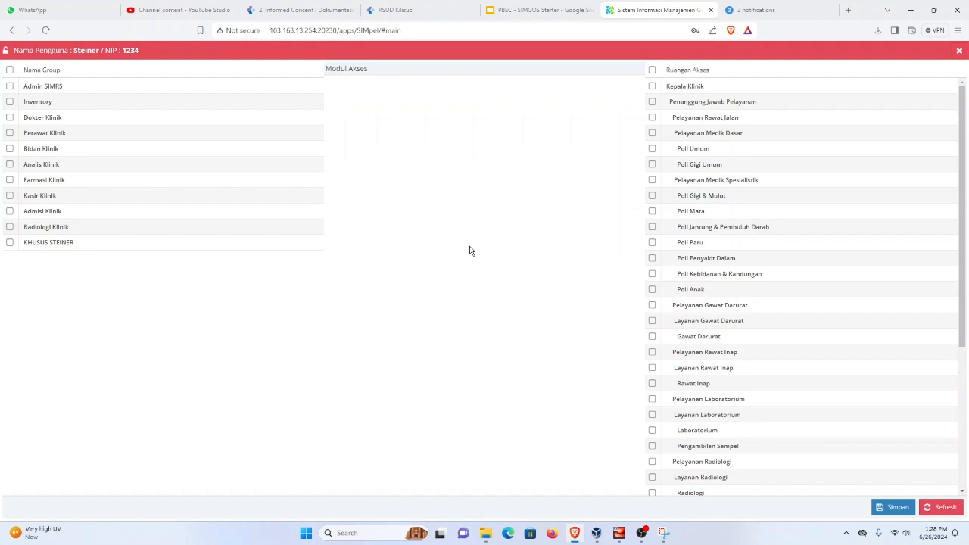
click(91, 241)
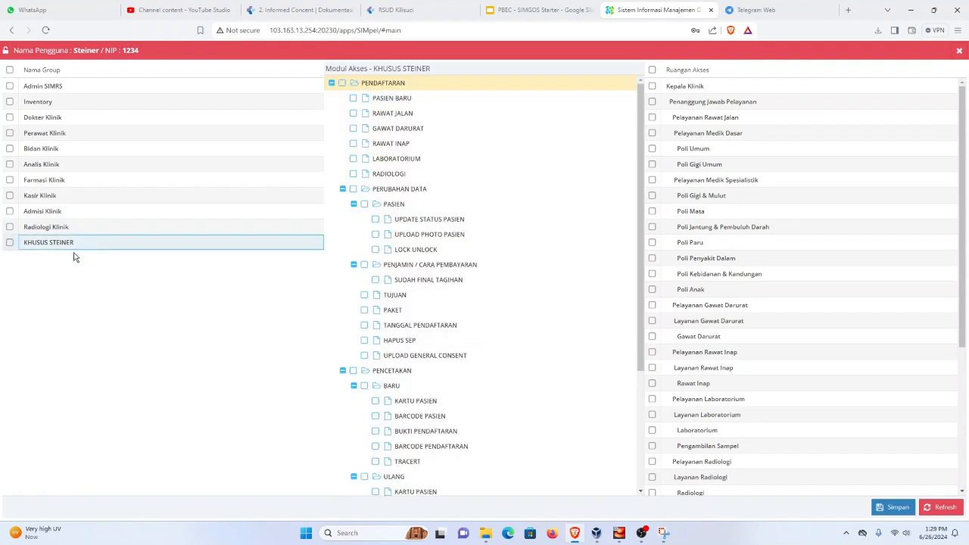
click(10, 243)
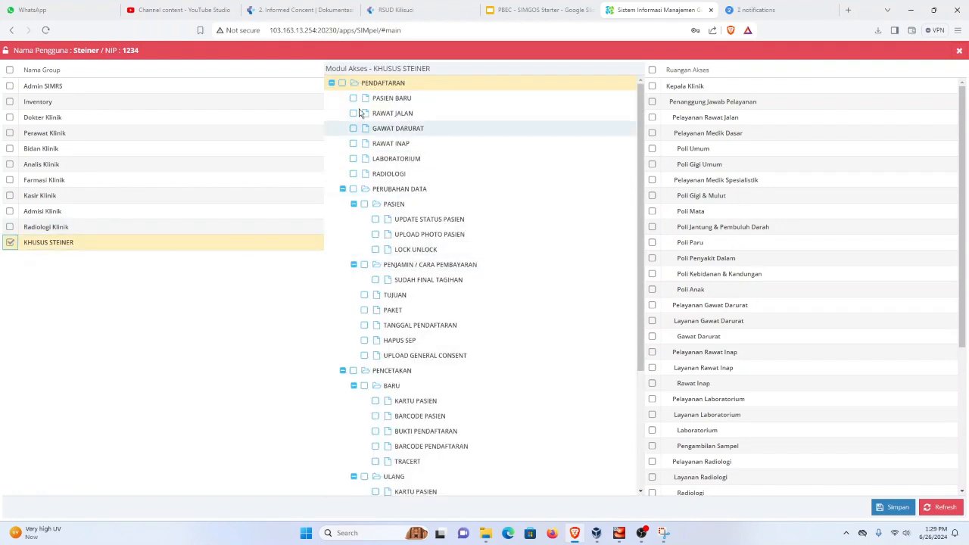
scroll(454, 227, down, 3)
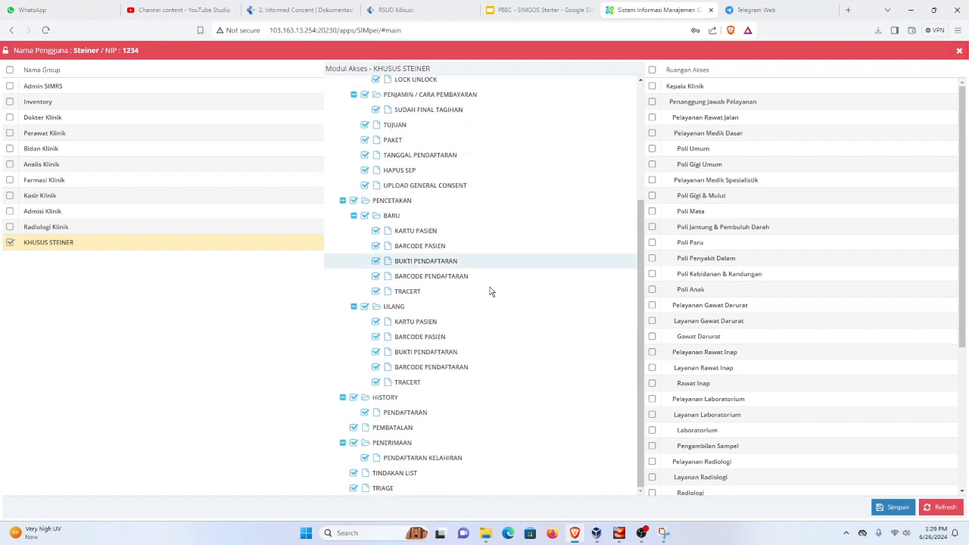
scroll(530, 341, up, 1)
scroll(514, 301, up, 2)
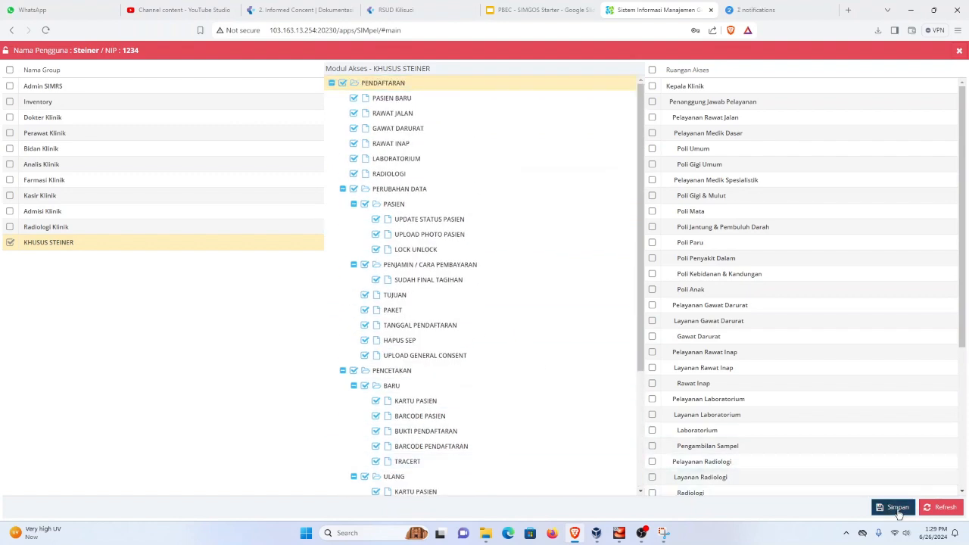
click(893, 507)
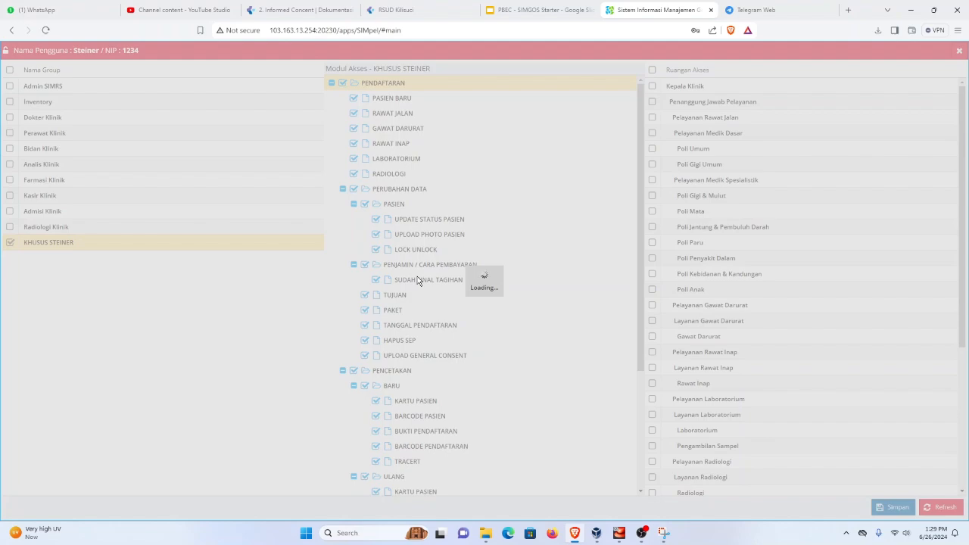
Step: Switch to the PBEC - SIMGOS Starter presentation, review the Pegawai list and STR/SIP form slides, and return to SIMGOS
click(555, 7)
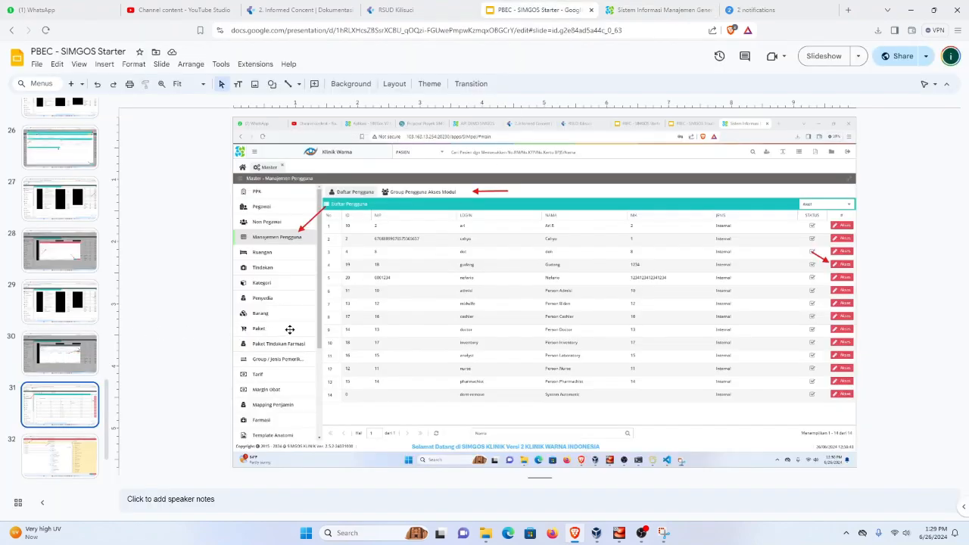
click(626, 6)
click(535, 6)
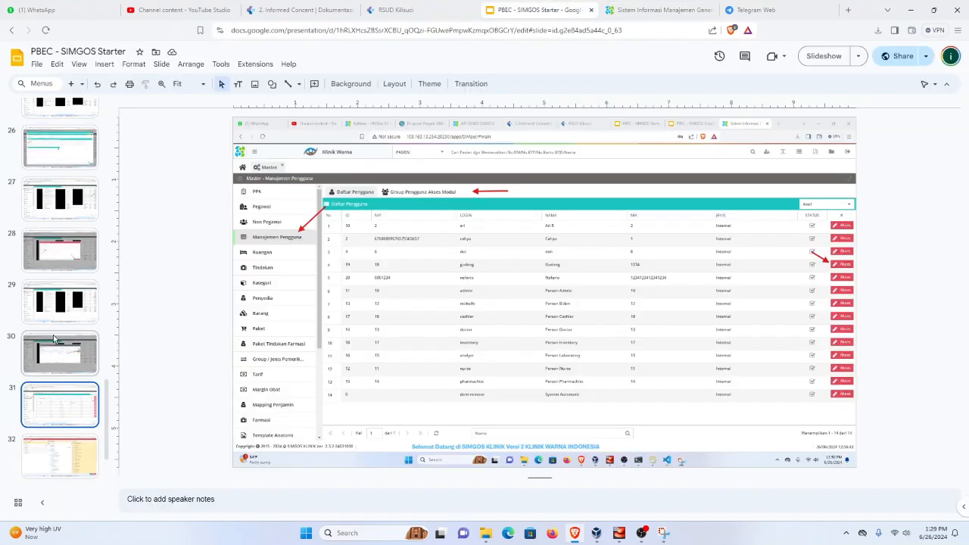
scroll(72, 371, down, 3)
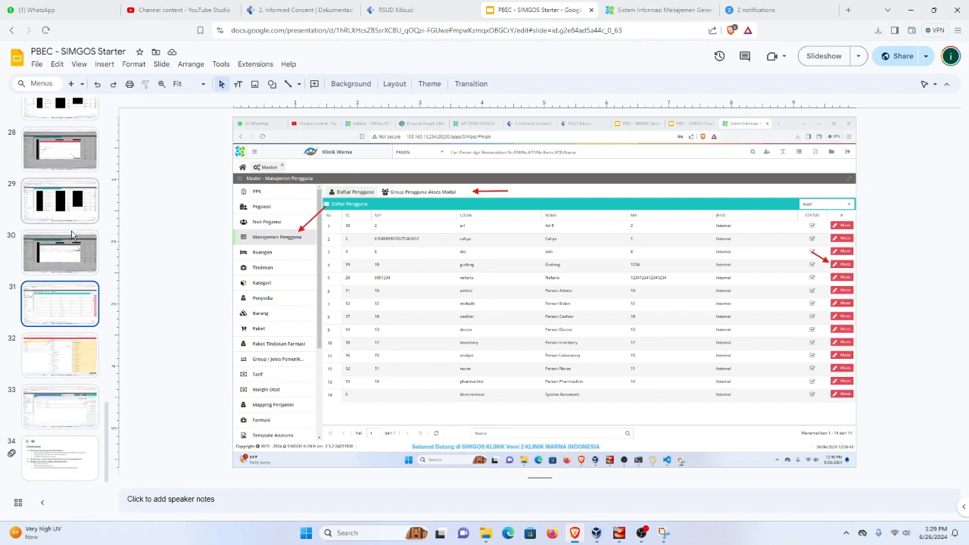
click(68, 259)
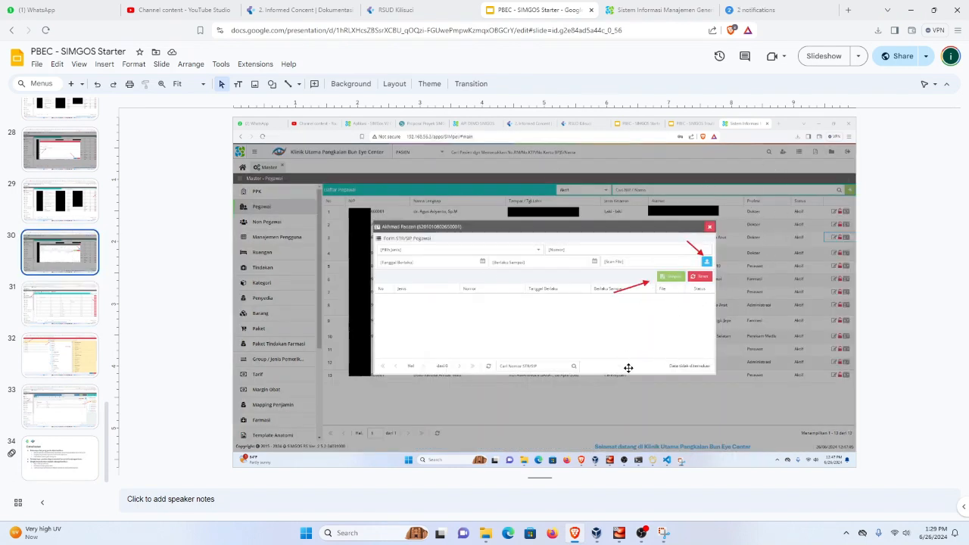
click(82, 210)
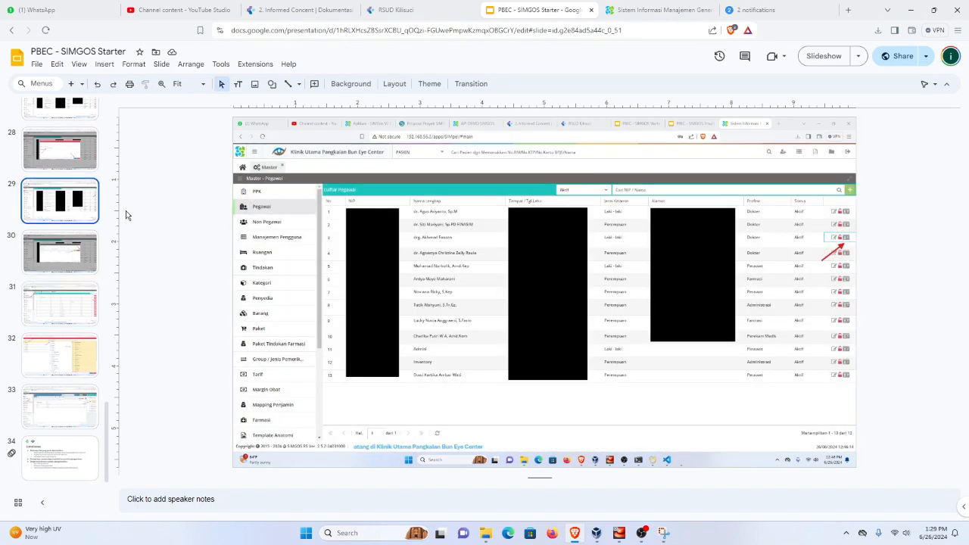
click(653, 8)
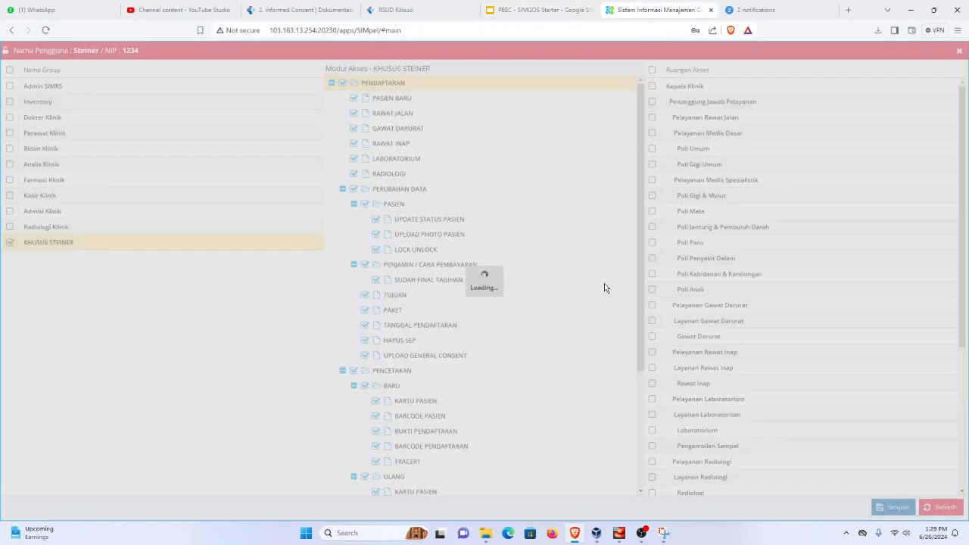
click(523, 9)
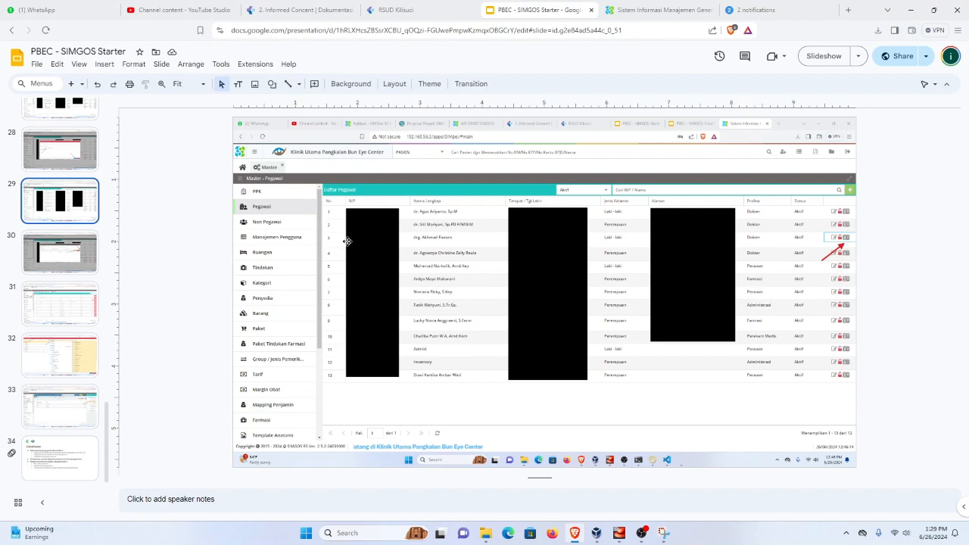
click(653, 9)
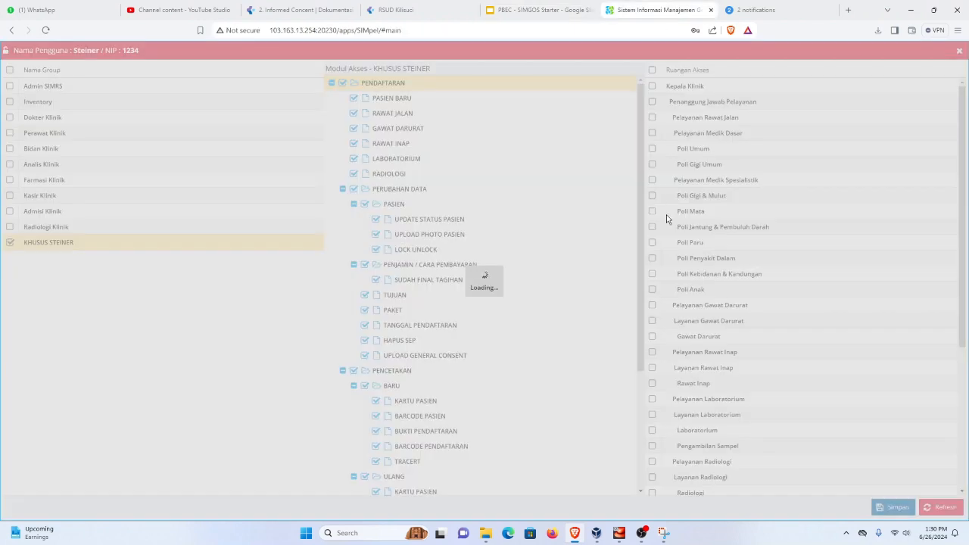
Step: Inspect the SIMGOS page's Fetch/XHR network requests in the browser's developer tools
right_click(643, 344)
click(684, 334)
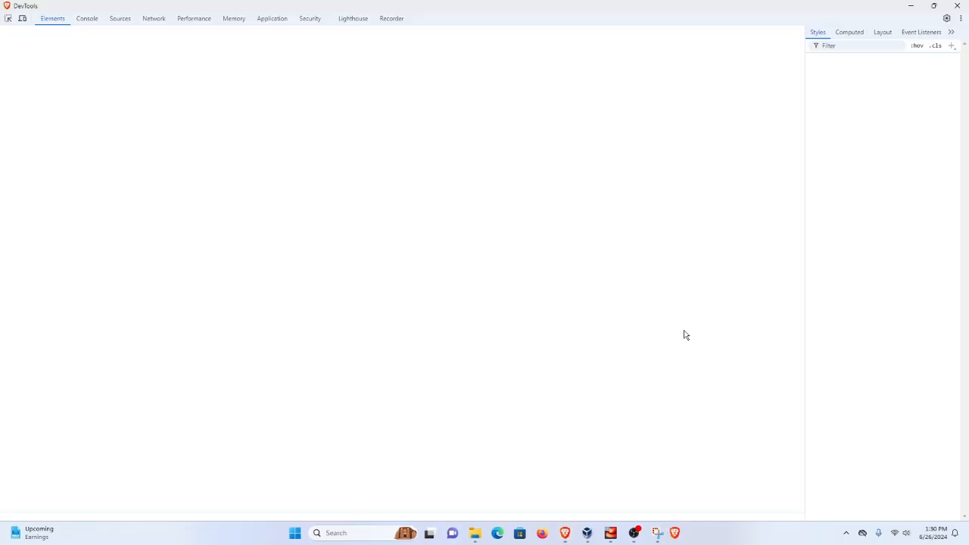
click(162, 20)
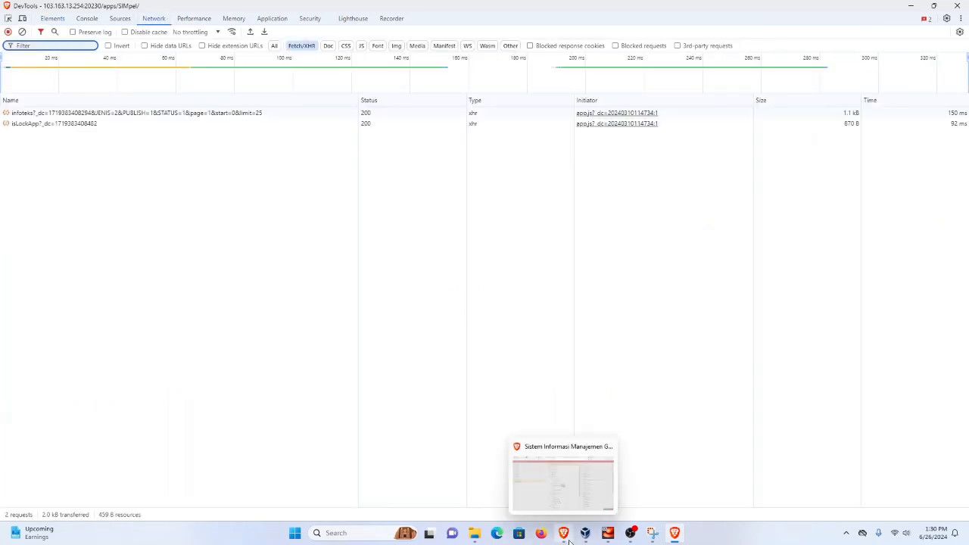
click(569, 541)
Step: Revisit the Pegawai list slide and the STR/SIP form slide in the presentation, and return to SIMGOS
click(539, 9)
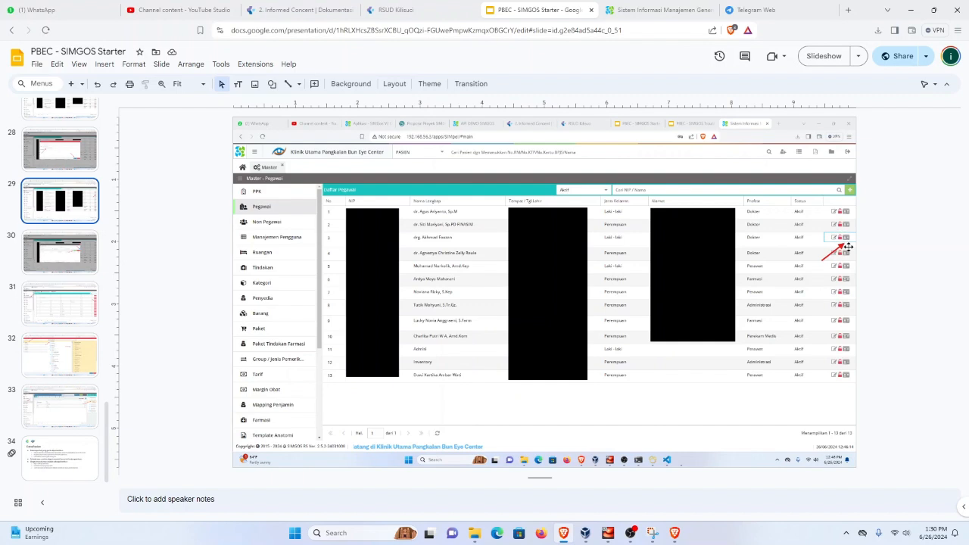
key(Down)
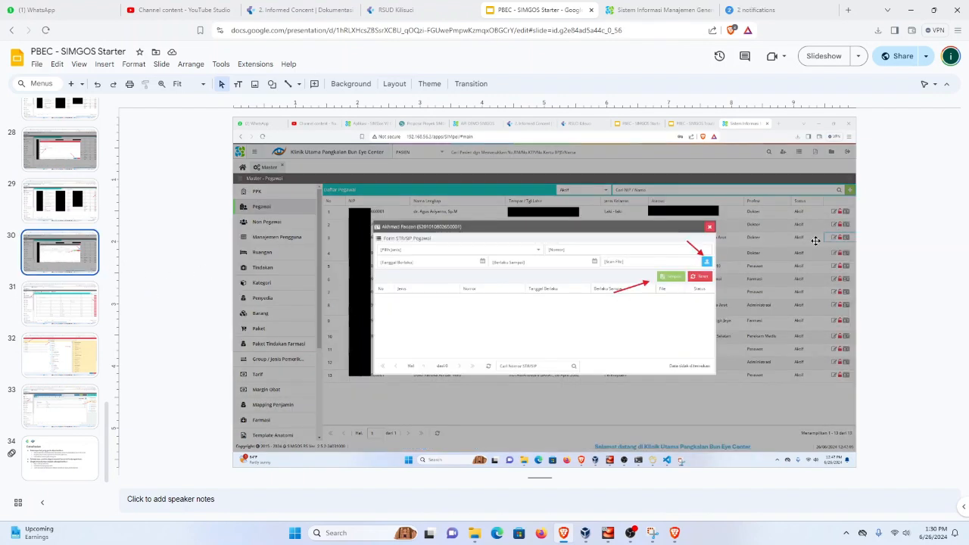
click(687, 5)
Step: Open the copied SIMGOS address in a private browser window and return to the main window
click(451, 33)
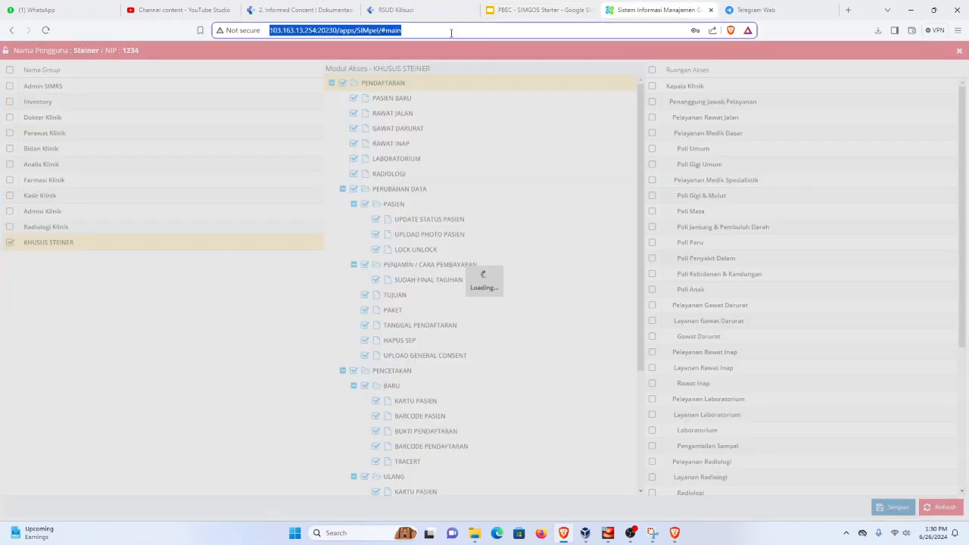
key(ctrl+c)
key(ctrl+shift+n)
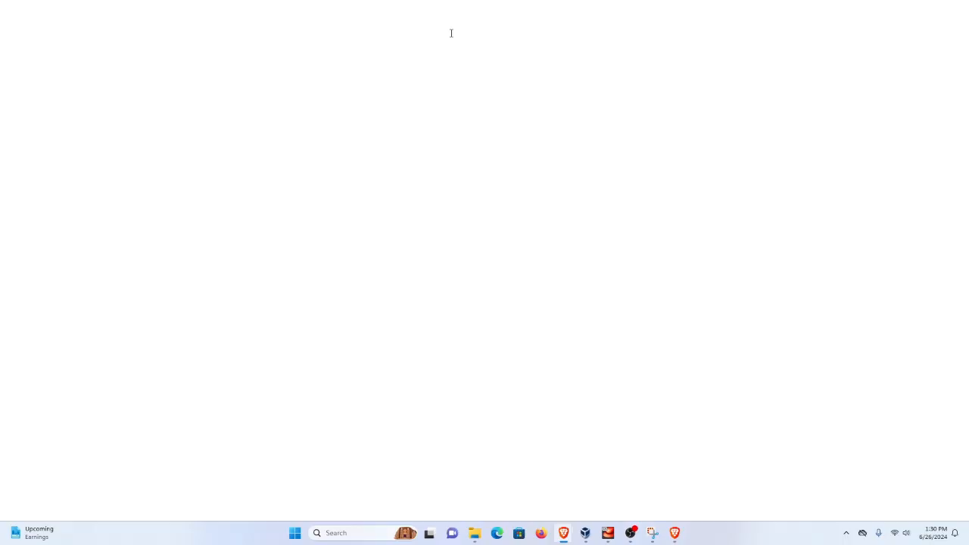
key(ctrl+v)
key(Return)
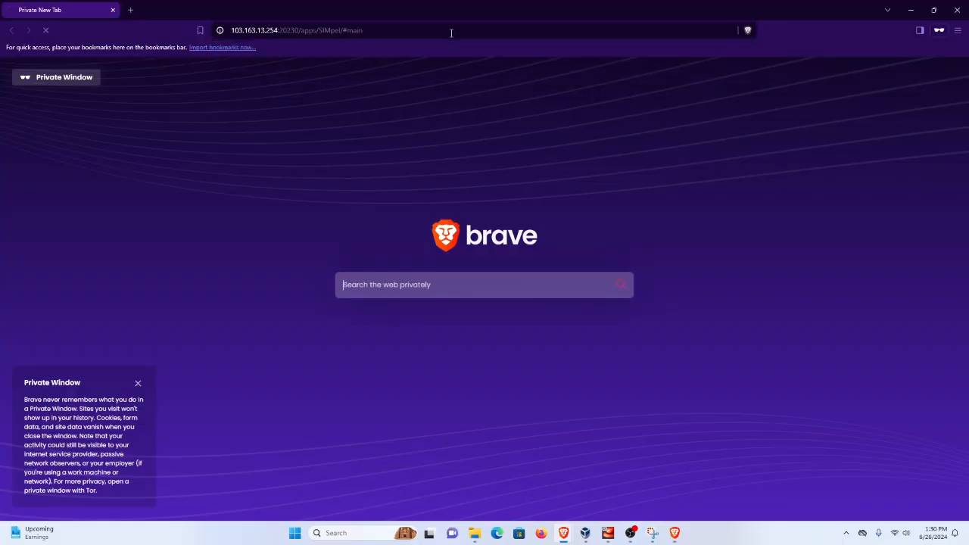
click(506, 480)
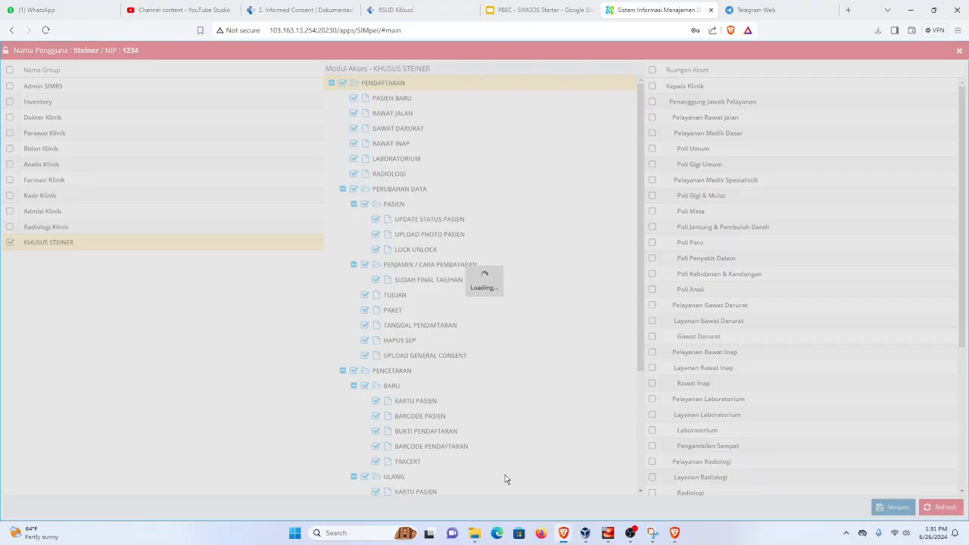
Step: Reload SIMGOS and reopen Manajemen Pengguna in the Master module
click(46, 31)
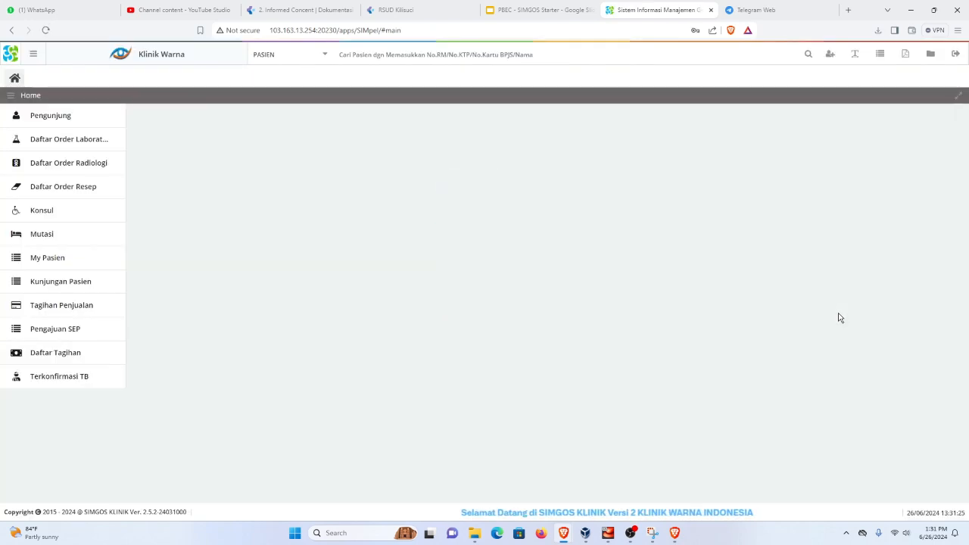
click(32, 54)
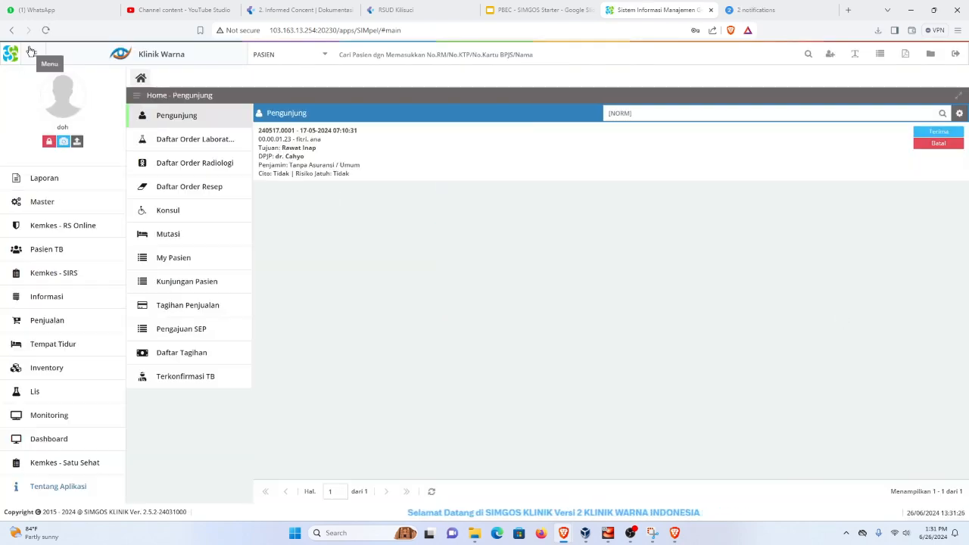
click(45, 203)
click(72, 187)
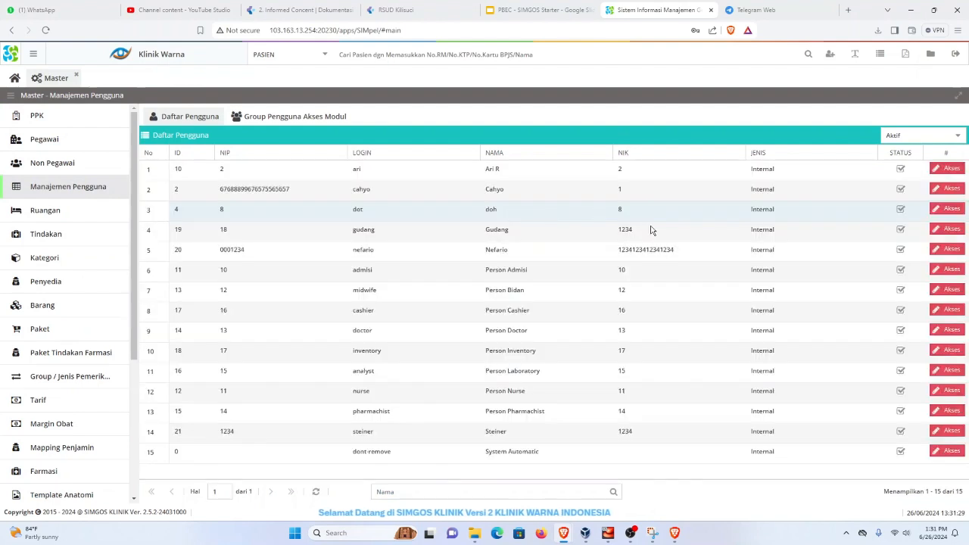
Step: In the new doctor's access settings, enable PASIEN BARU under PENDAFTARAN for the KHUSUS group and save
click(945, 432)
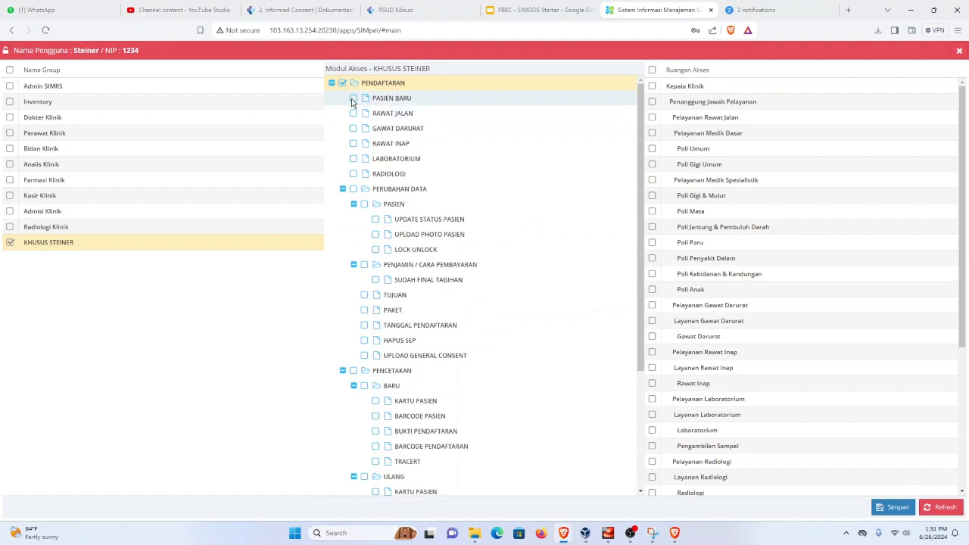
click(353, 98)
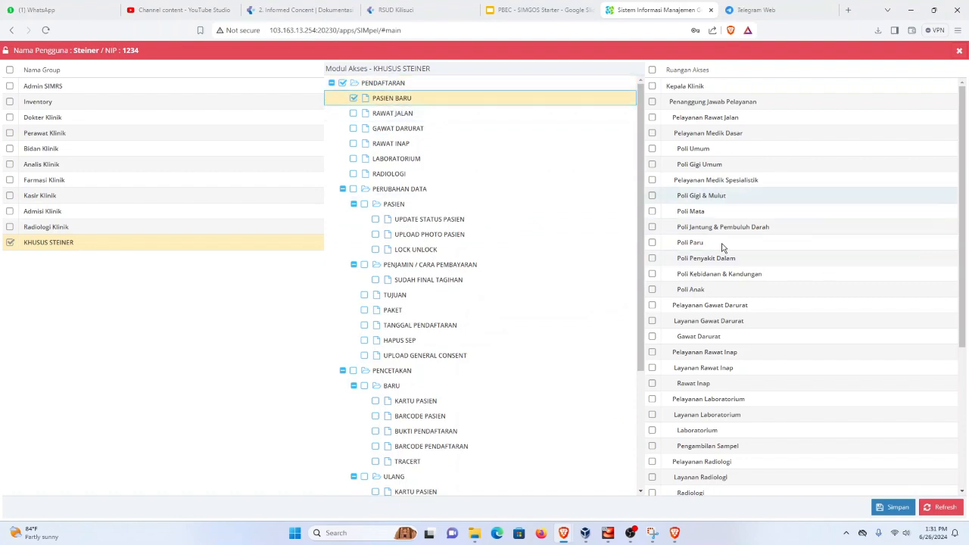
click(894, 507)
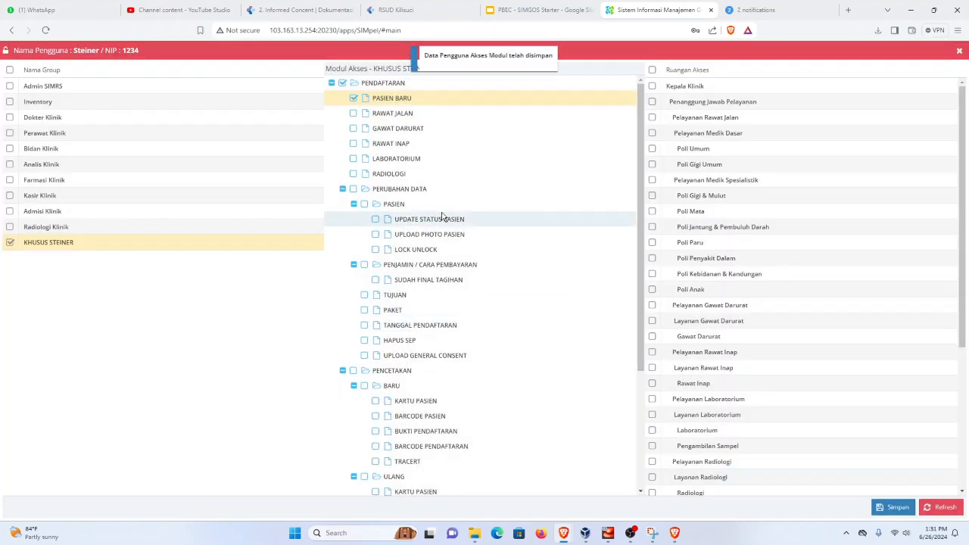
Step: Enable RAWAT JALAN, GAWAT DARURAT, RAWAT INAP, LABORATORIUM and RADIOLOGI under PENDAFTARAN for the KHUSUS group
scroll(442, 217, down, 1)
scroll(354, 137, up, 1)
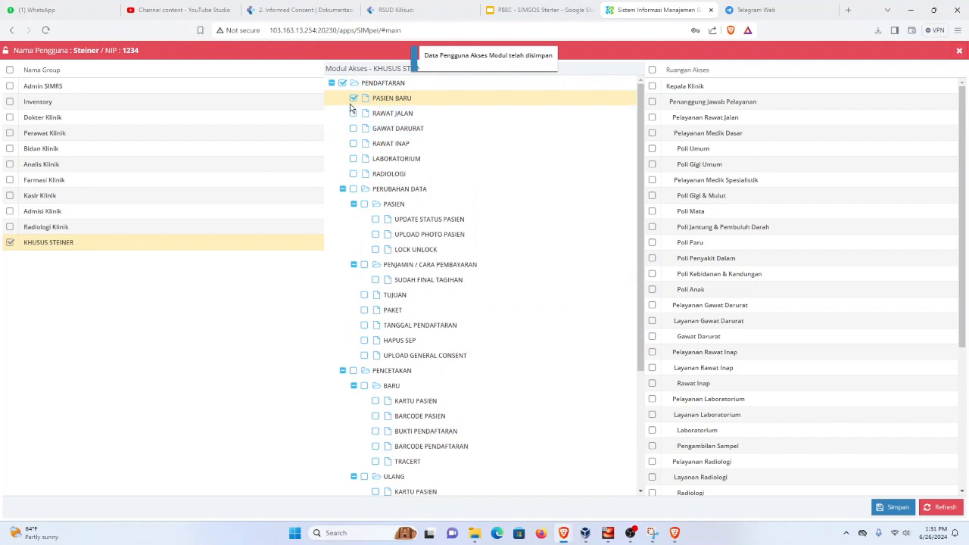
click(353, 113)
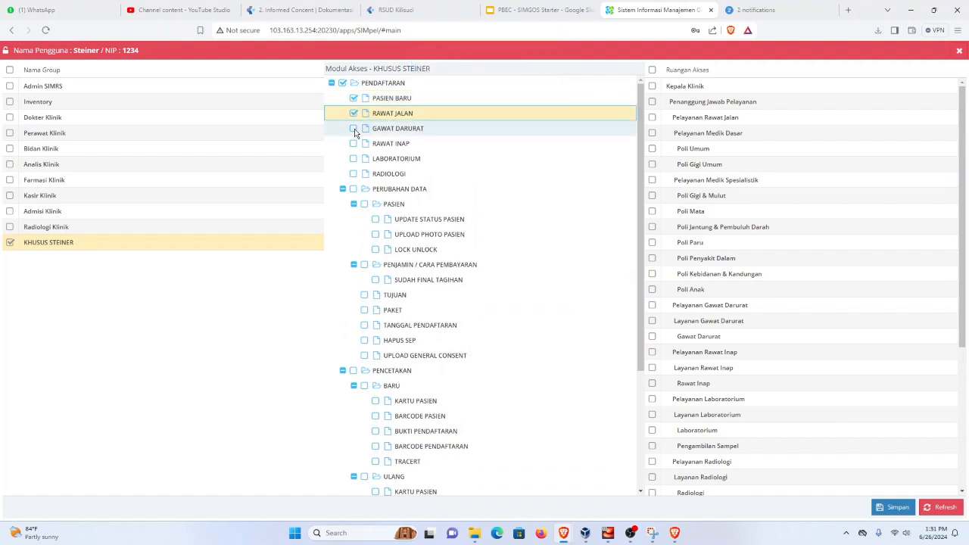
click(353, 129)
click(353, 143)
click(354, 159)
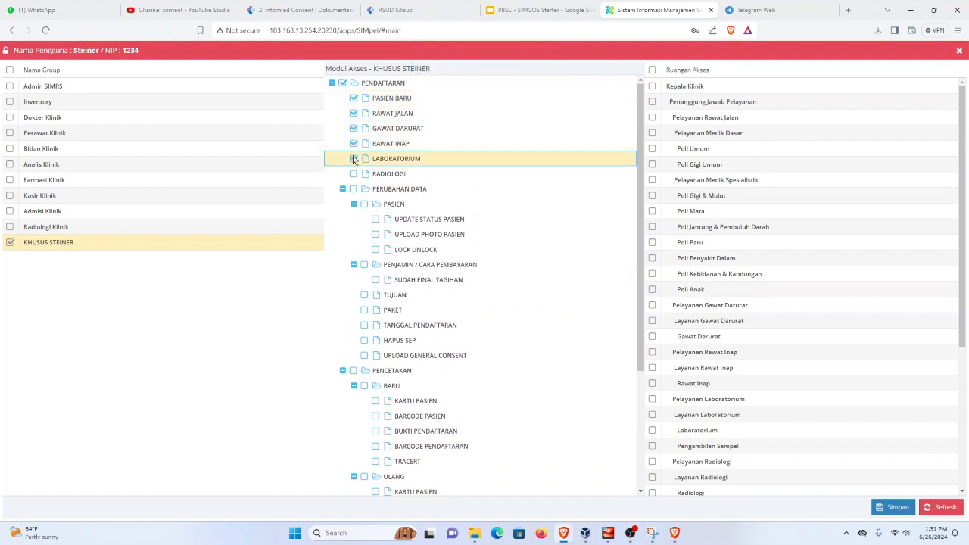
click(353, 174)
Step: Enable the whole PENCETAKAN folder with its BARU and ULANG items and save the module access
scroll(439, 227, down, 3)
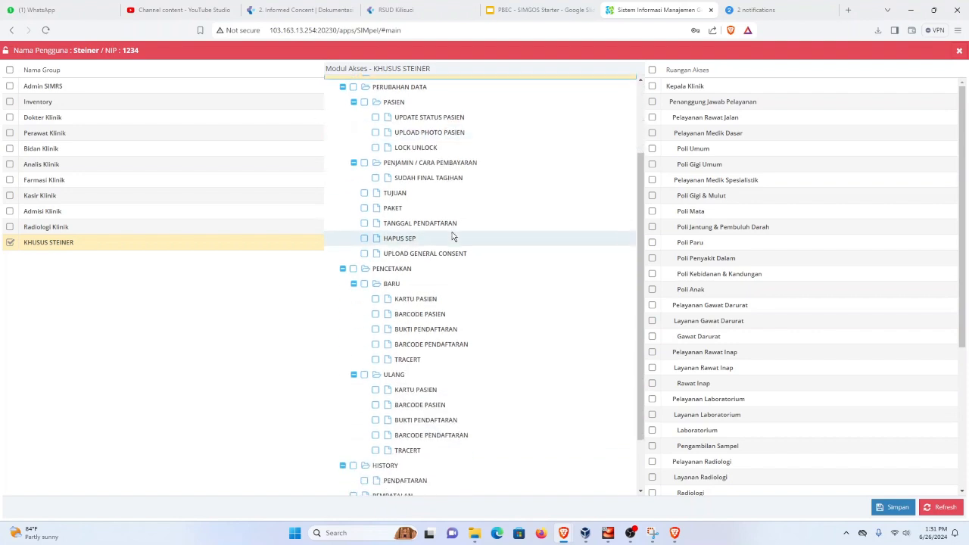
click(353, 200)
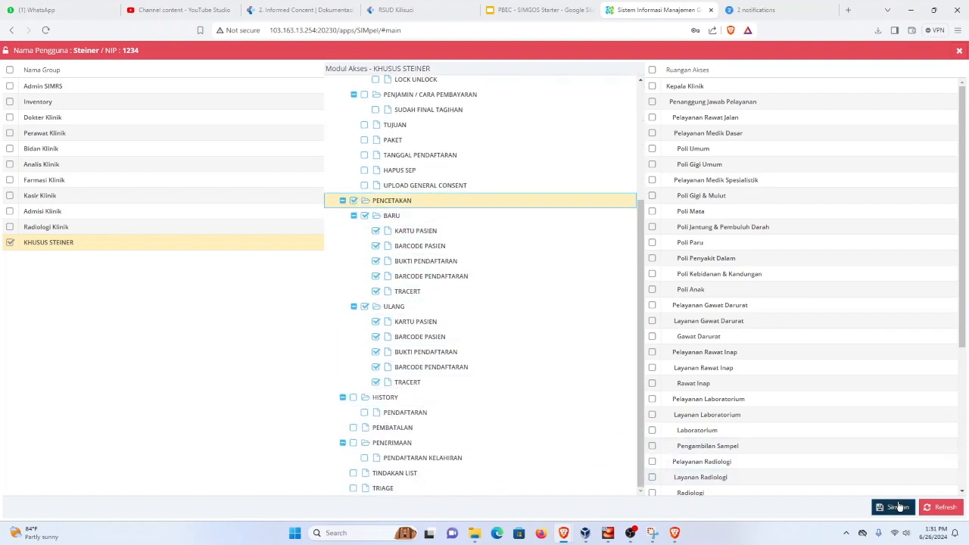
click(894, 507)
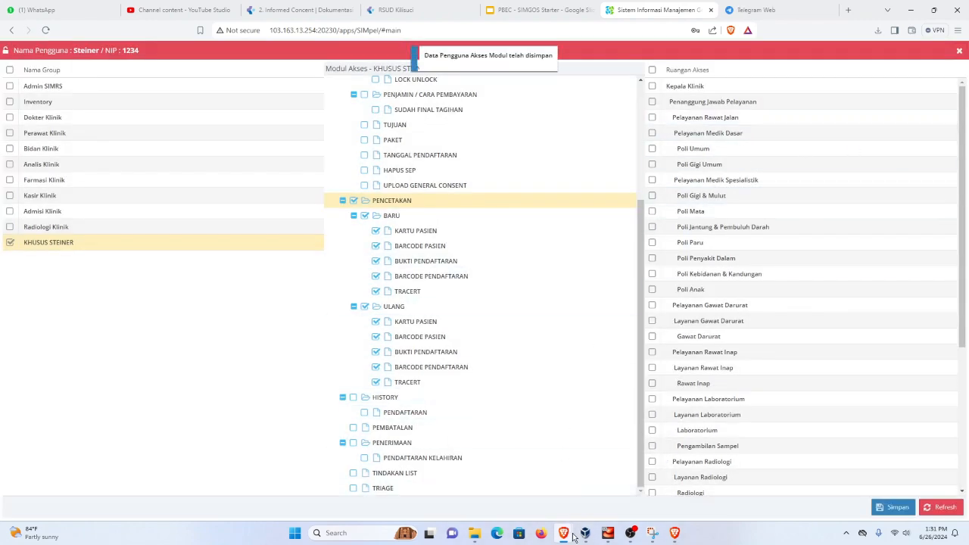
Step: In the private window, log in with the new doctor's saved user ID and password, show the side menu and reload SIMGOS
mouse_move(564, 531)
click(623, 468)
click(530, 244)
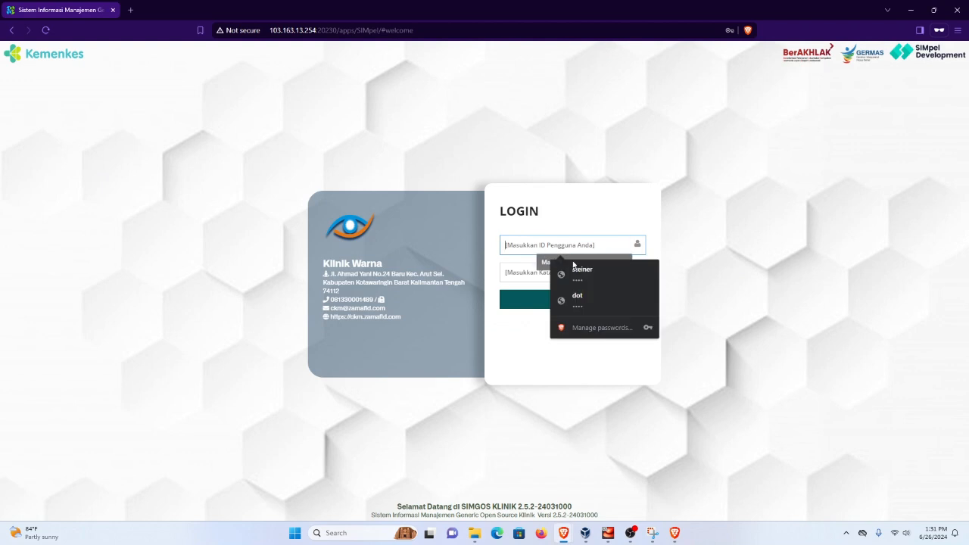
click(579, 265)
click(550, 306)
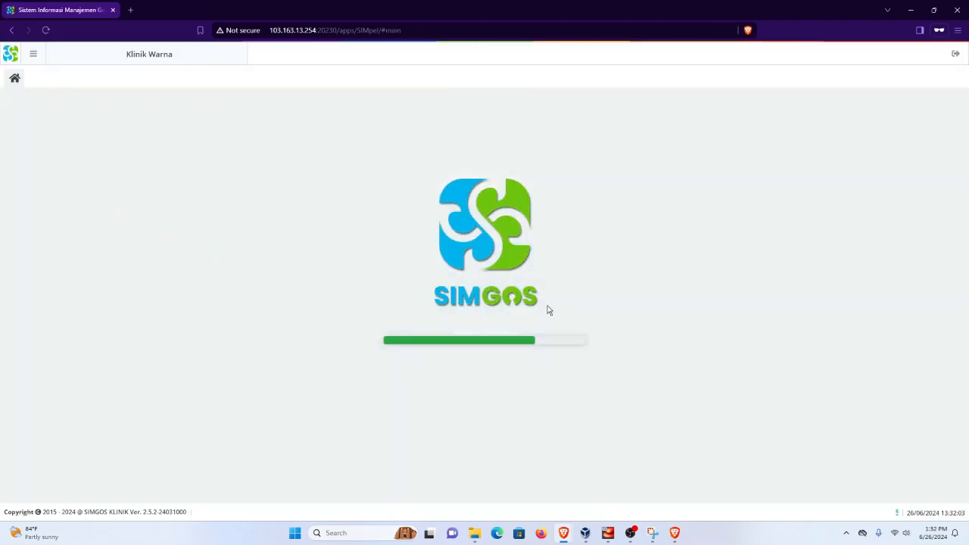
click(33, 54)
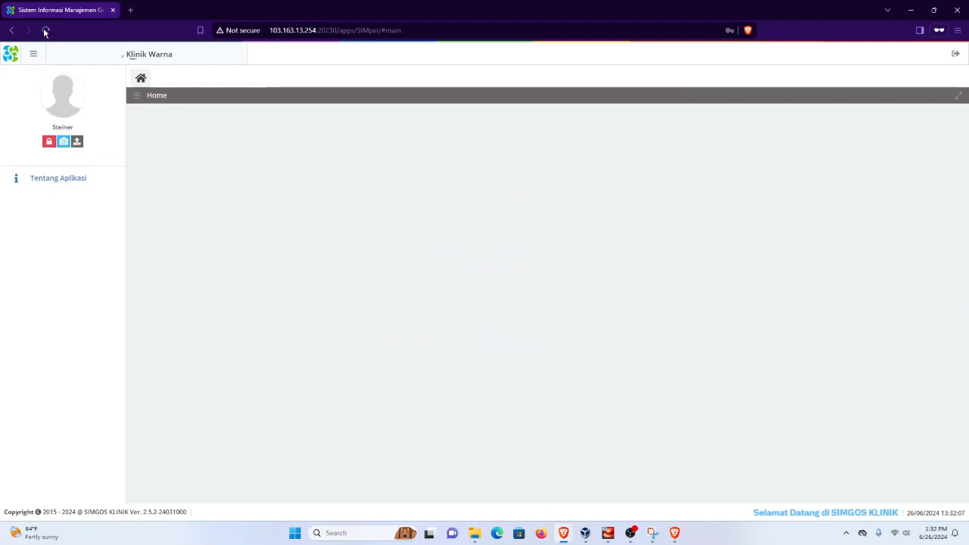
click(45, 30)
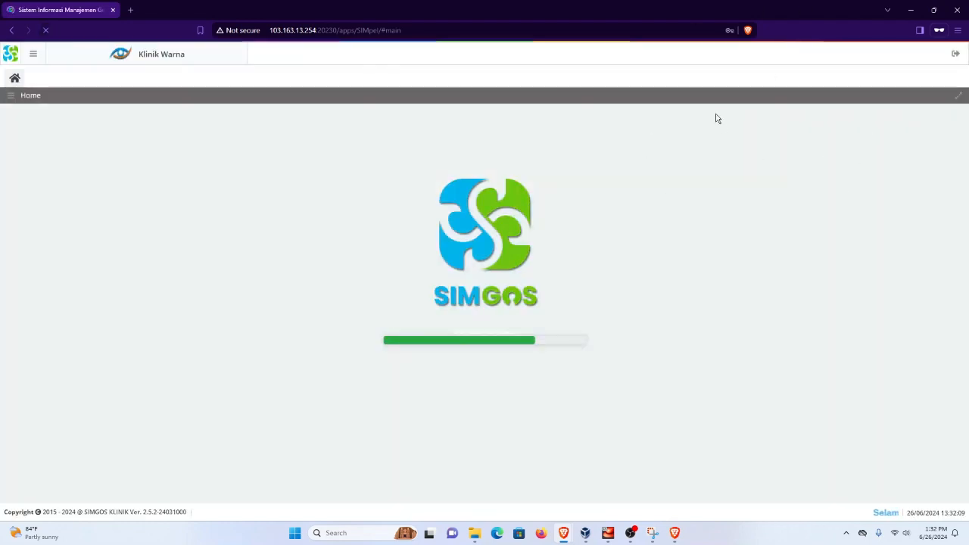
Step: Return to the main window and review the modules enabled for the KHUSUS group in the doctor's access settings
mouse_move(563, 533)
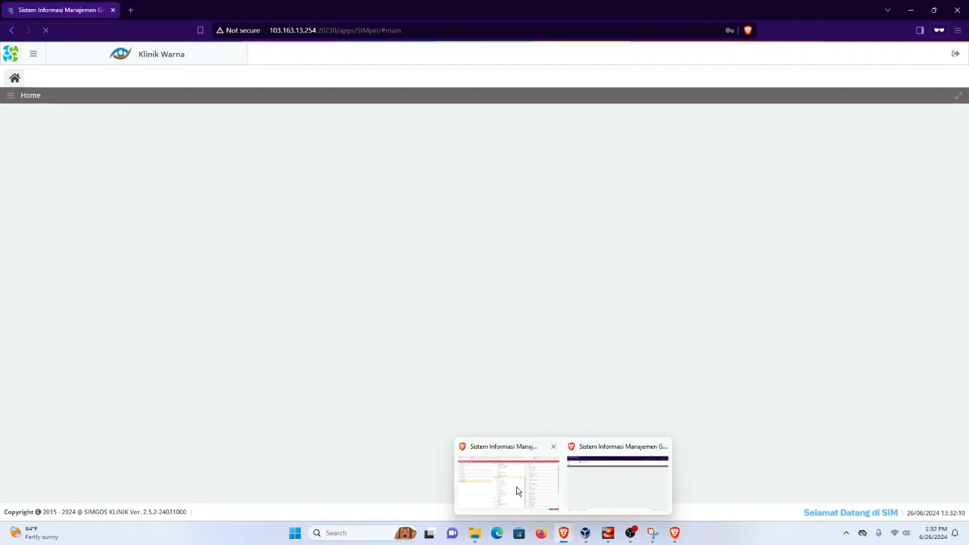
click(515, 493)
scroll(510, 234, up, 5)
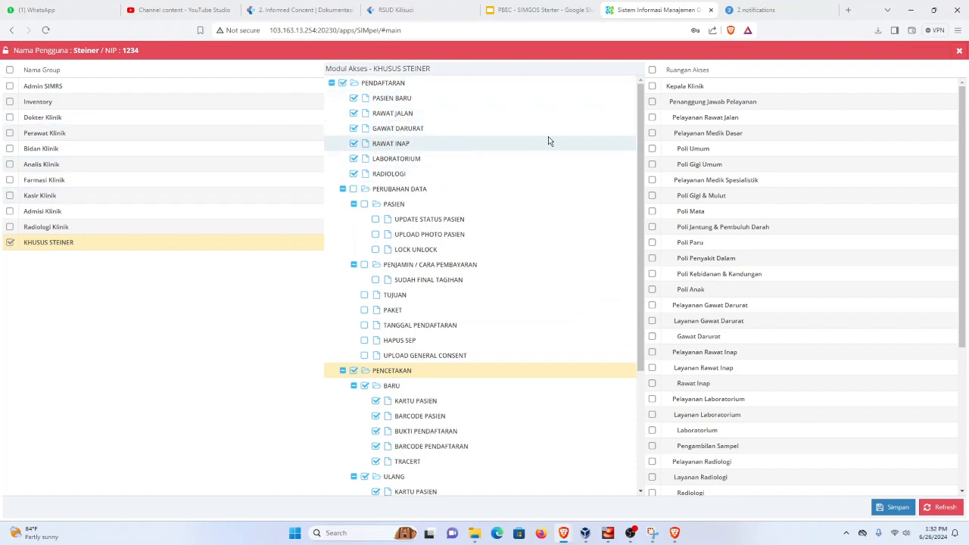
scroll(474, 145, down, 5)
scroll(483, 166, up, 4)
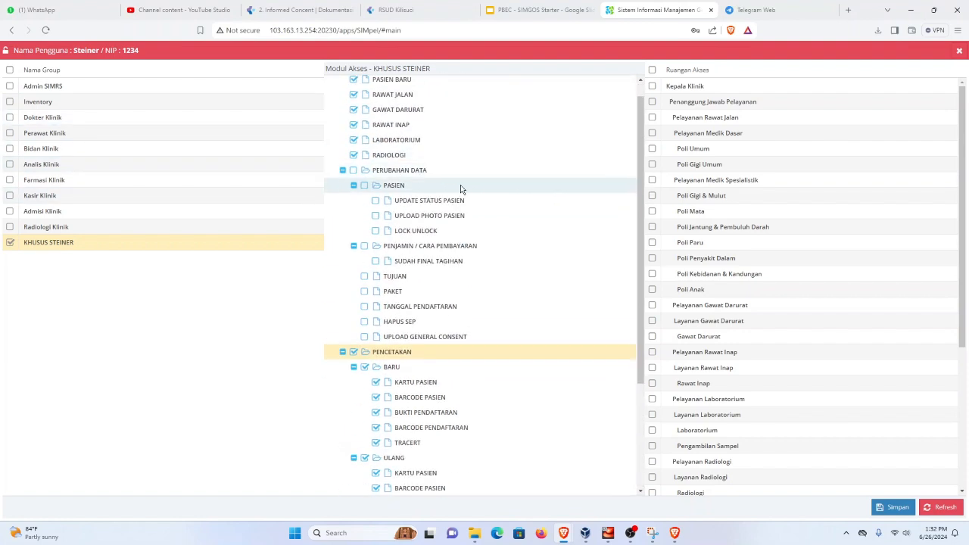
scroll(480, 164, up, 1)
scroll(485, 189, down, 5)
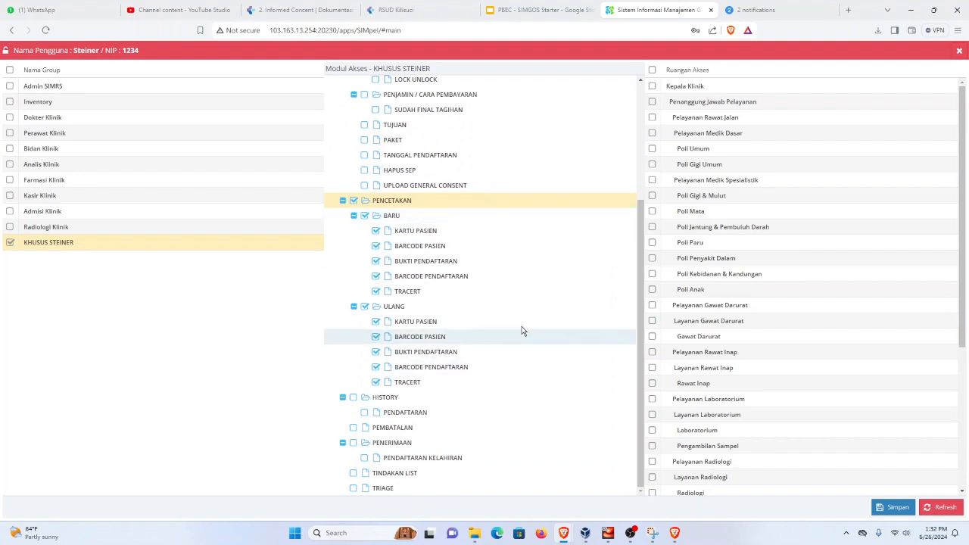
Step: Reopen the new doctor's access settings, unassign the KHUSUS group, save, and return to the user list
click(959, 51)
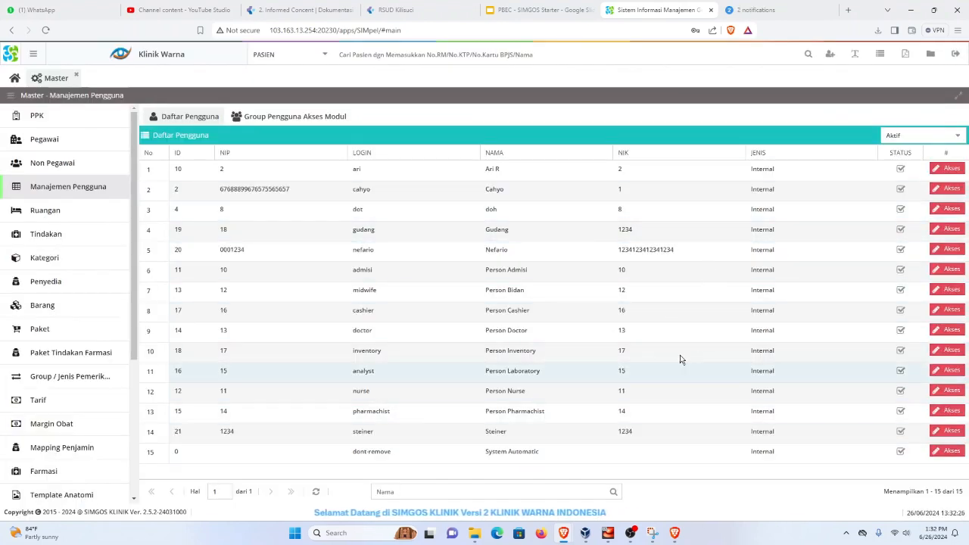
click(947, 431)
click(128, 236)
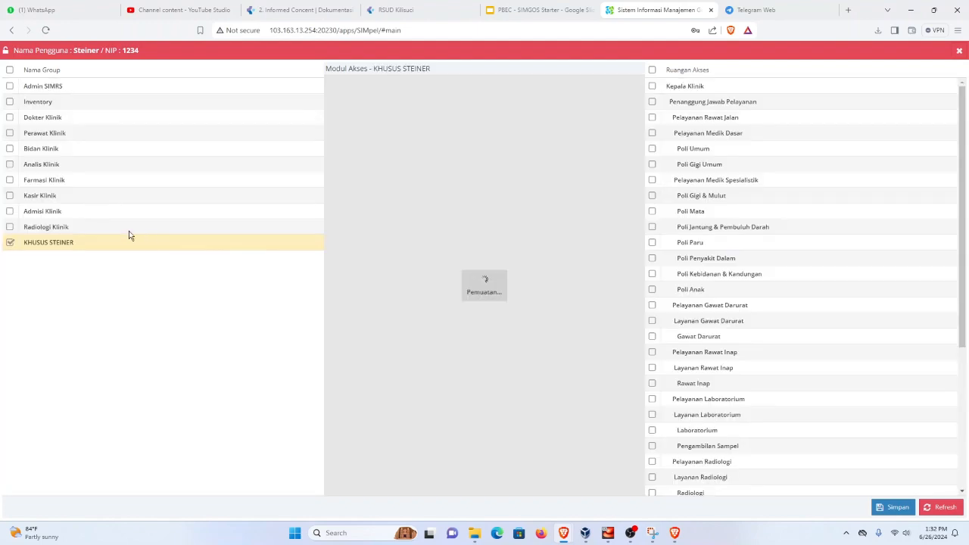
click(13, 243)
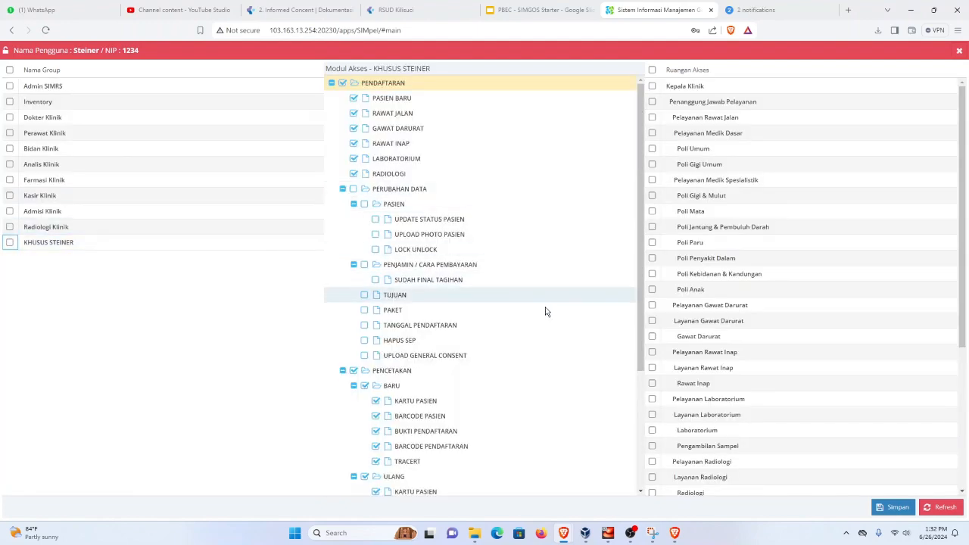
click(898, 515)
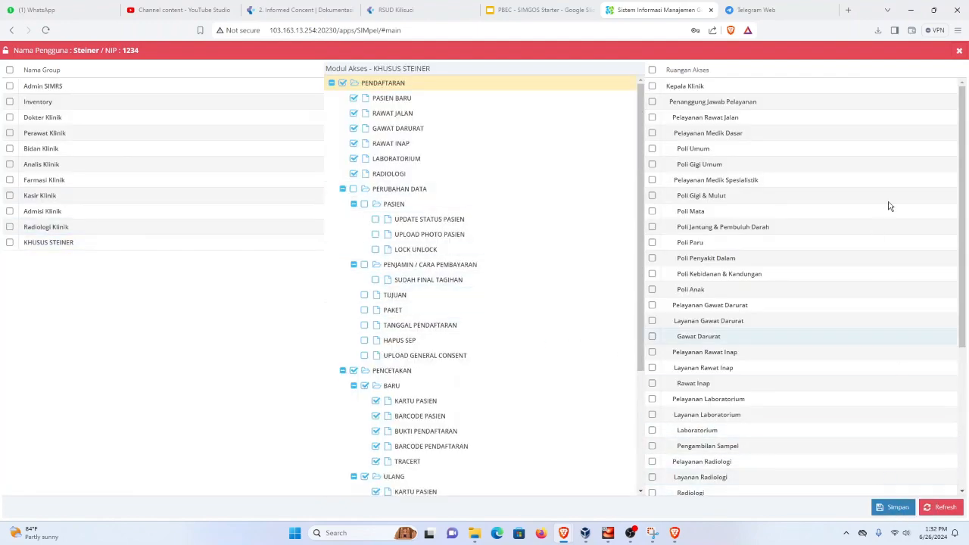
click(959, 50)
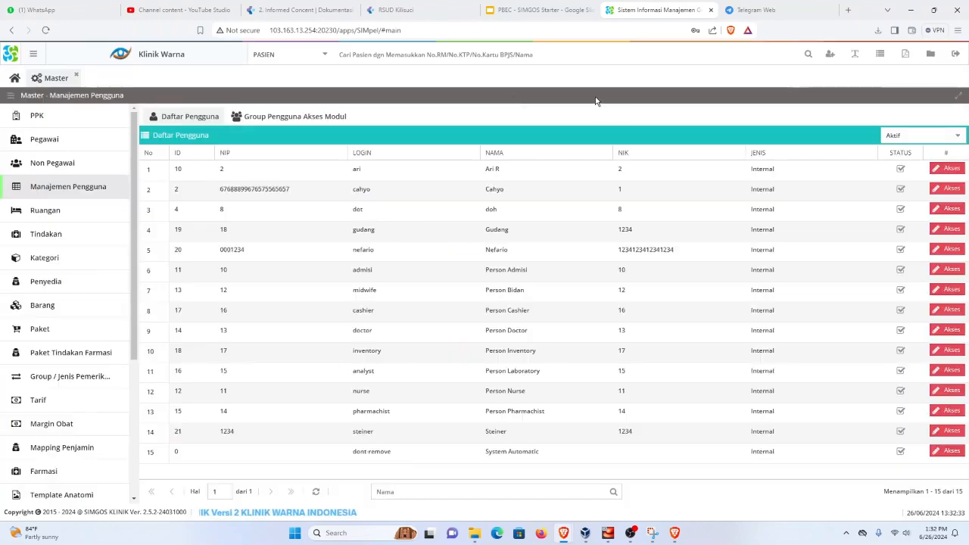
Step: Open Group Pengguna Akses Modul for the KHUSUS group and enable the whole LAYANAN module, collapsing PENDAFTARAN and LAYANAN
click(273, 116)
click(200, 368)
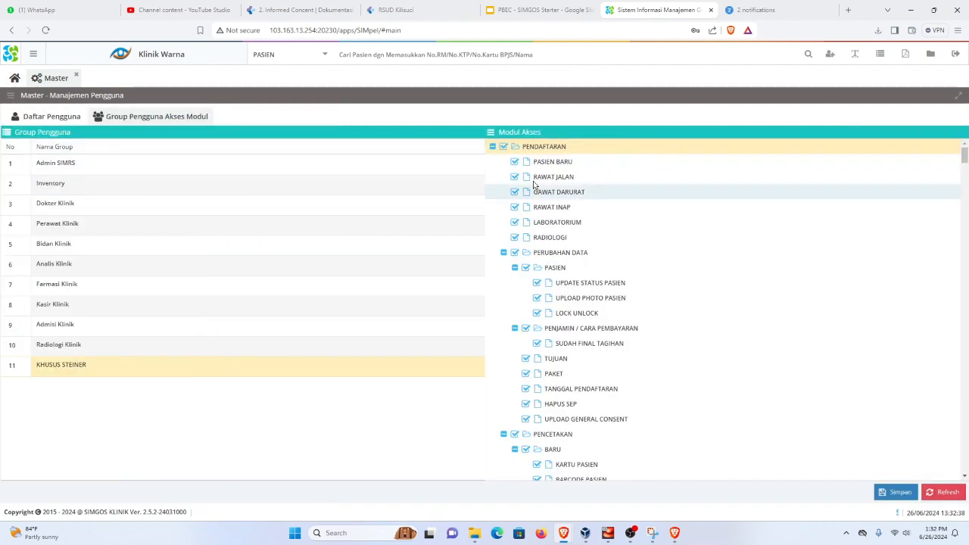
click(493, 146)
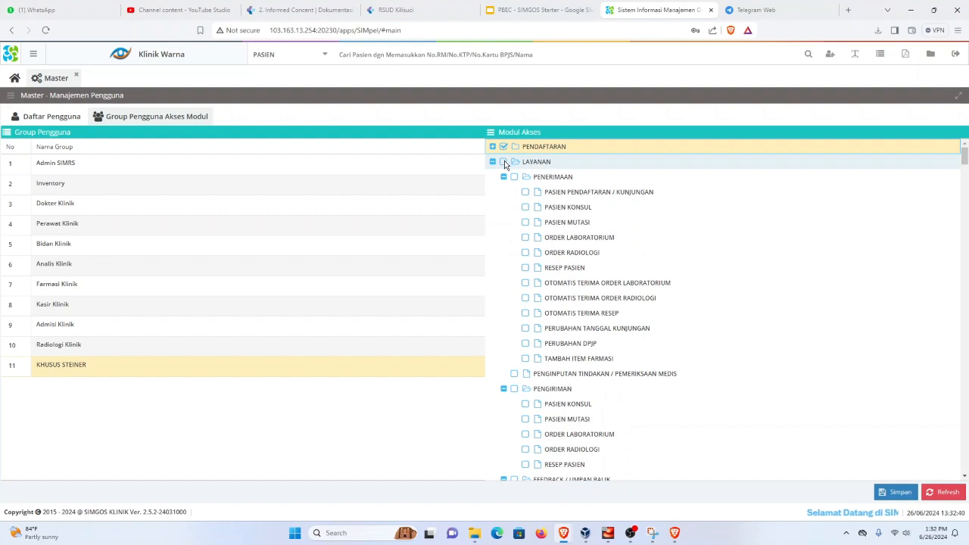
click(504, 162)
scroll(575, 303, down, 2)
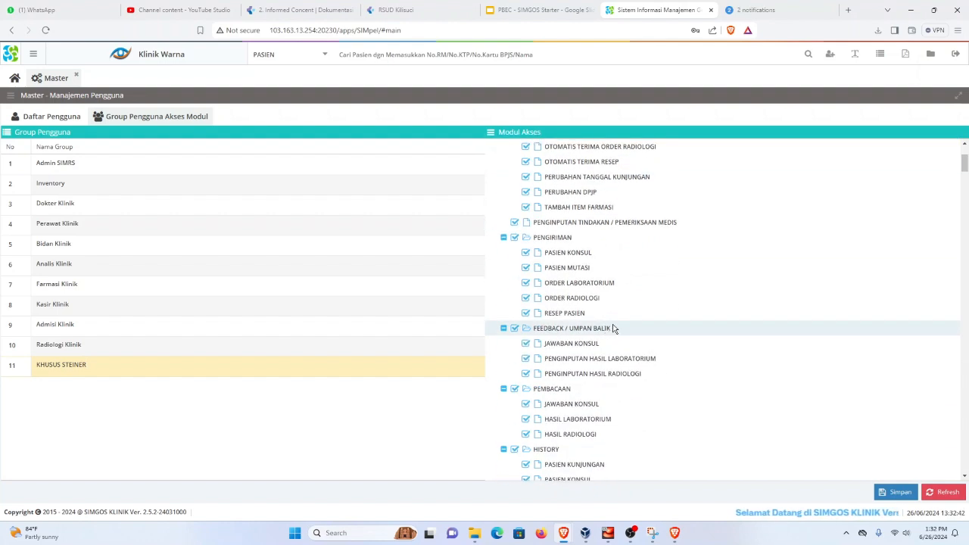
scroll(606, 319, up, 3)
click(493, 161)
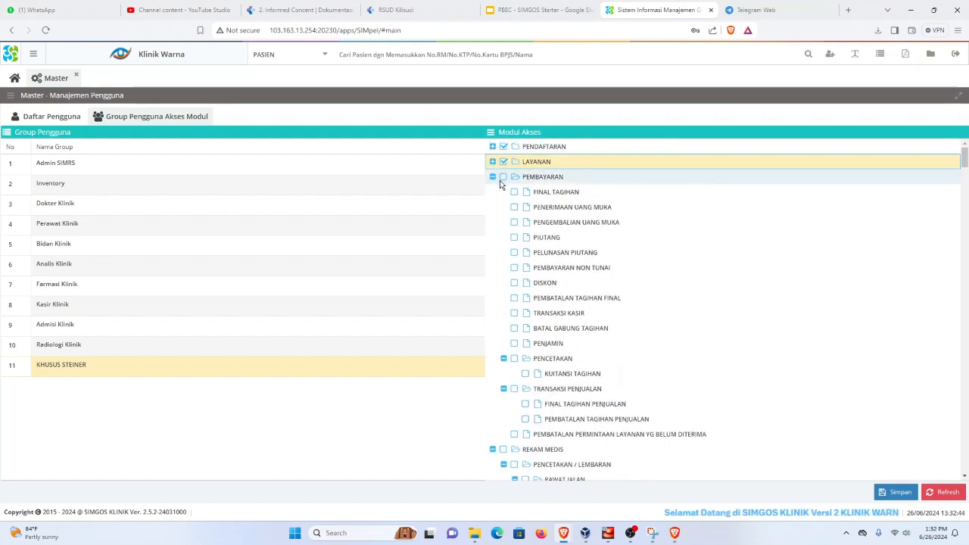
Step: Enable the REKAM MEDIS module and the PENGUNJUNG folder under INFORMASI, collapsing the other module folders above it
click(493, 177)
click(503, 192)
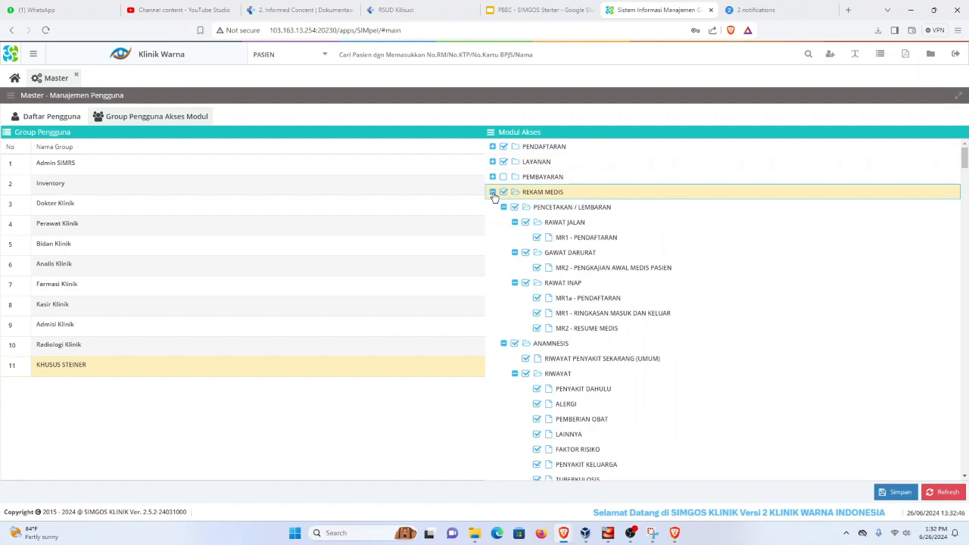
click(493, 192)
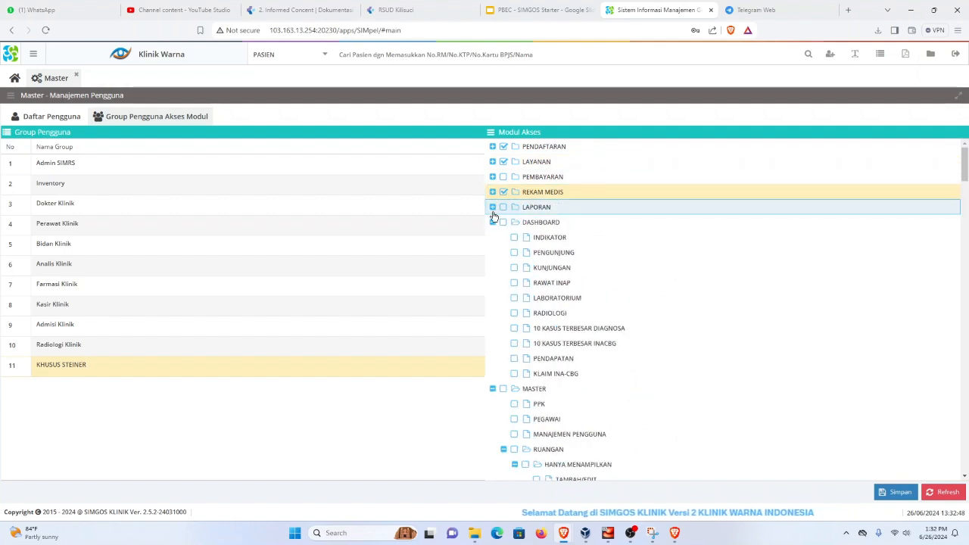
click(493, 221)
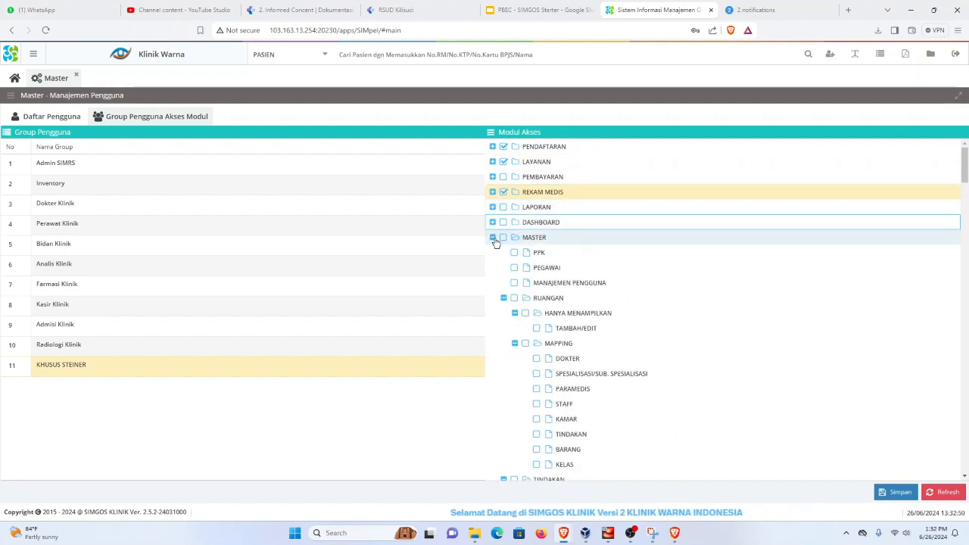
click(493, 238)
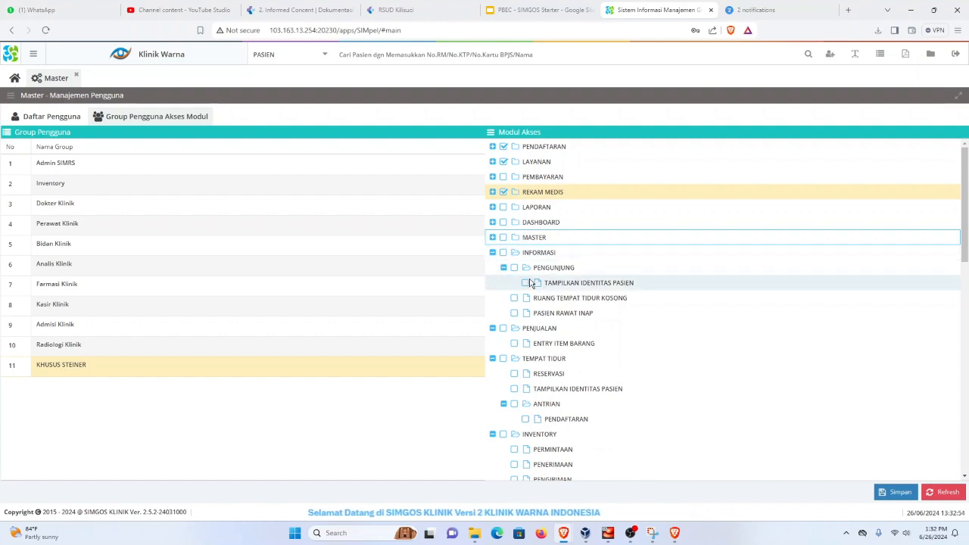
click(516, 268)
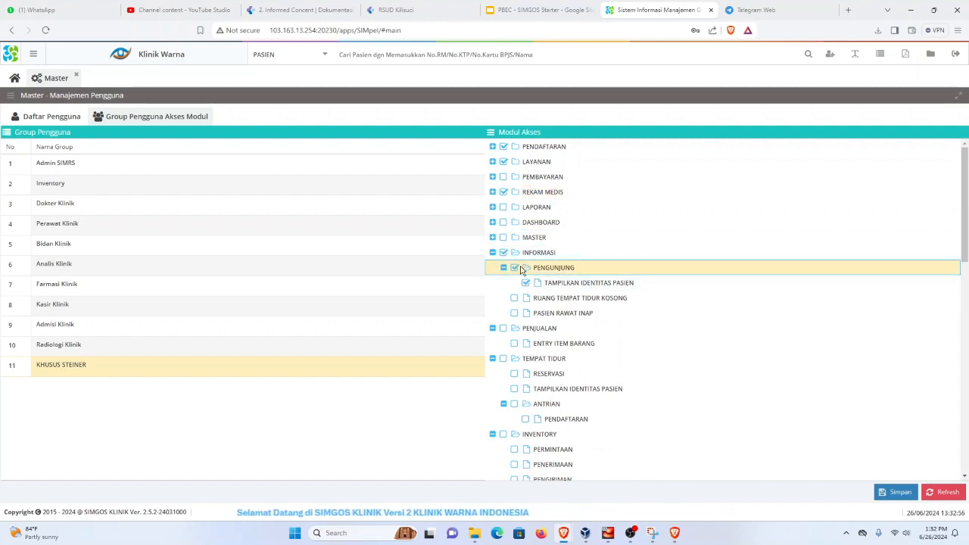
Step: Enable PANEL PENCARIAN with PASIEN only, leaving out PEGAWAI, BERKAS KLAIM and BERKAS KLAIM OBAT, and save the group's module access
scroll(562, 338, down, 3)
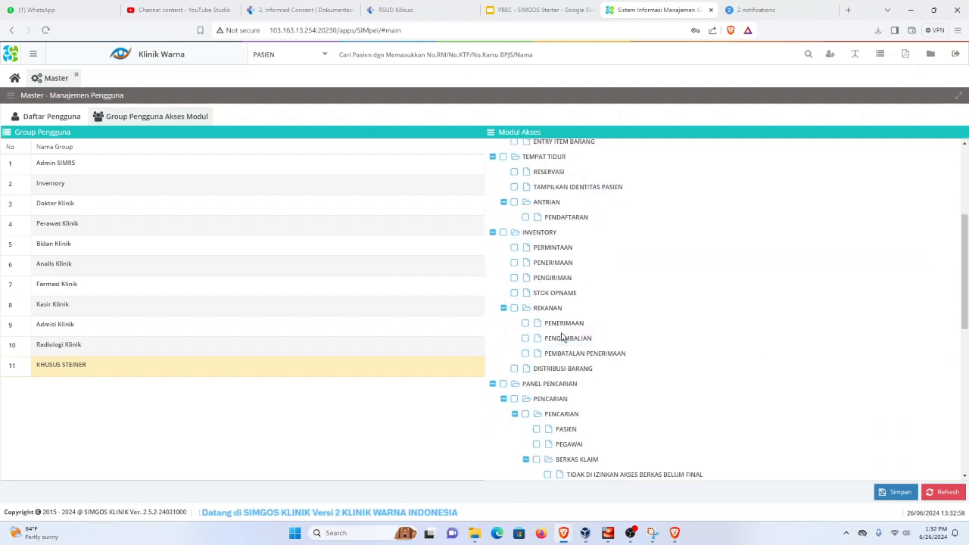
scroll(552, 227, down, 3)
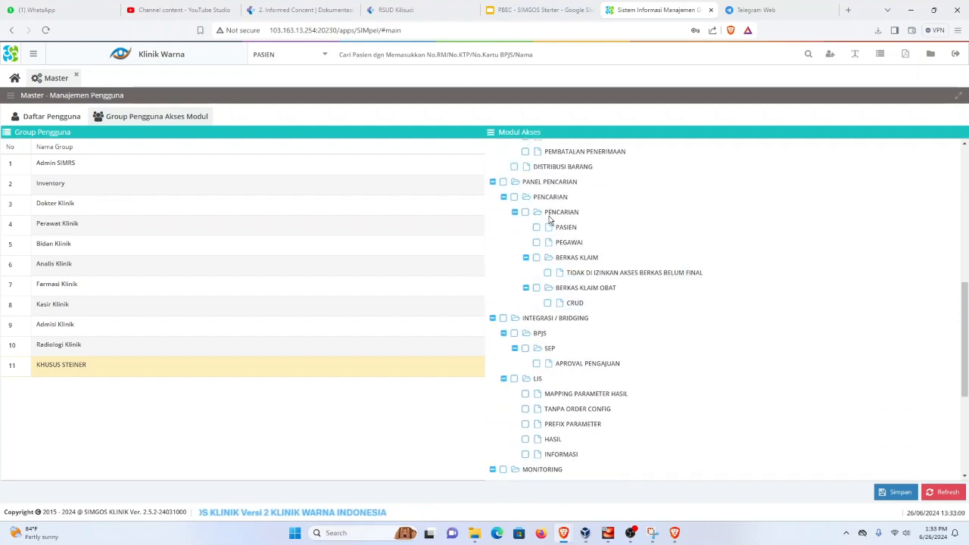
click(504, 182)
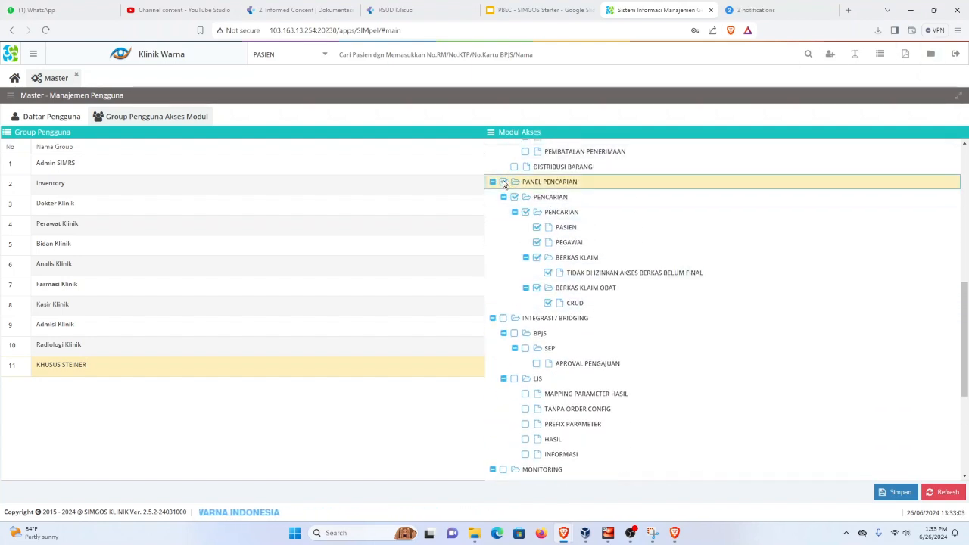
click(537, 288)
click(537, 257)
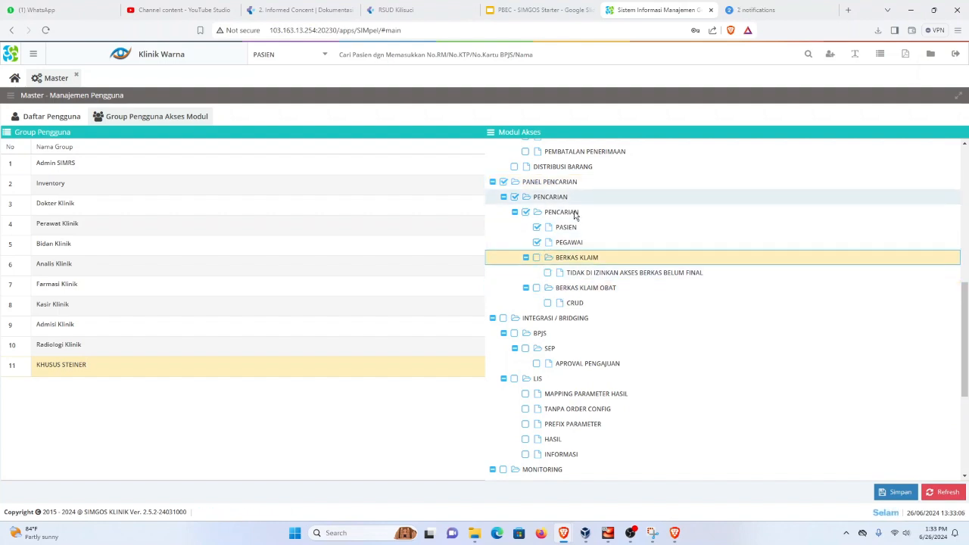
click(537, 242)
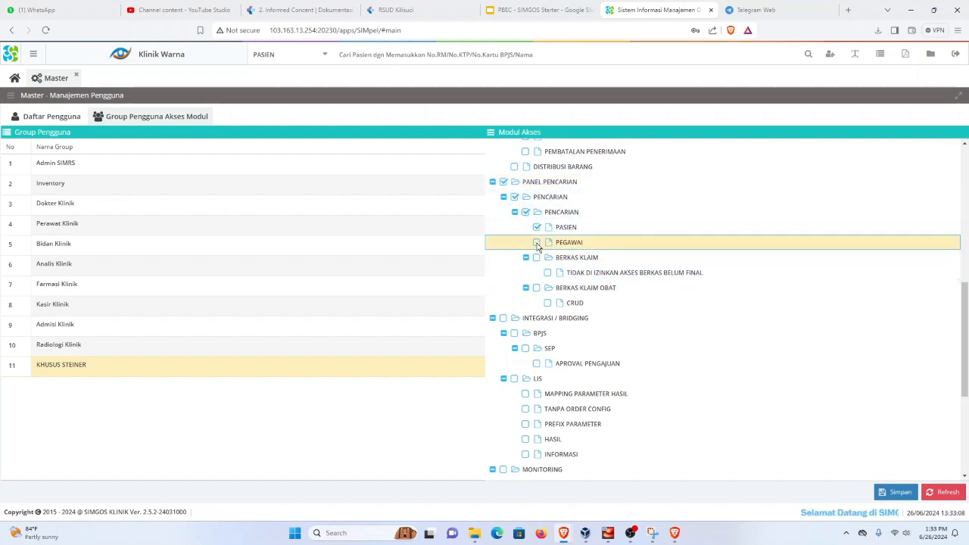
scroll(692, 305, down, 3)
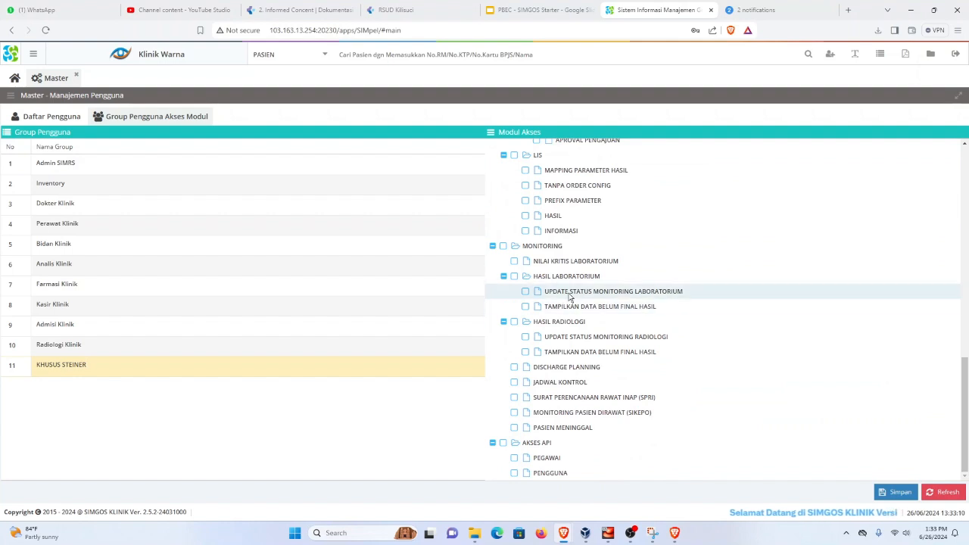
click(886, 493)
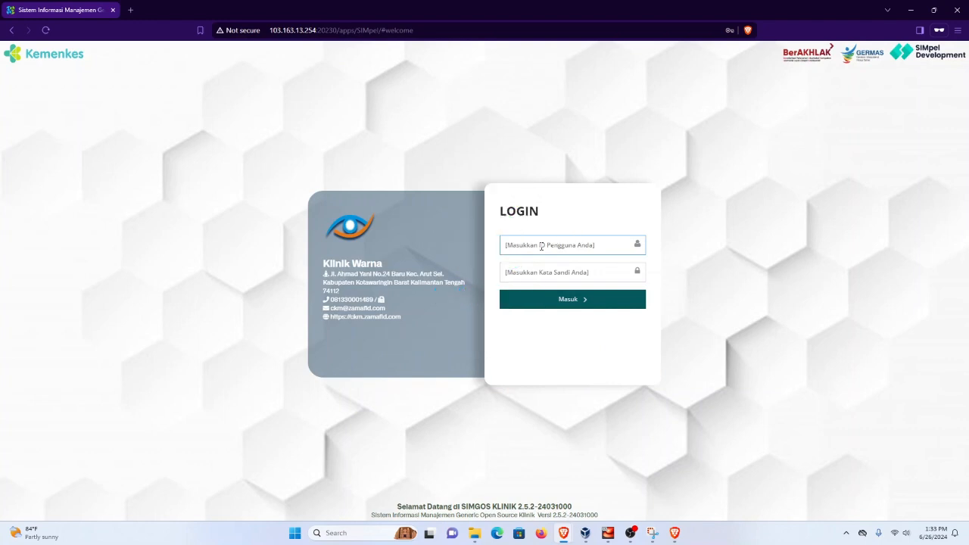
Step: Sign in with the administrator account by entering its user ID and password
click(541, 246)
click(576, 303)
click(575, 300)
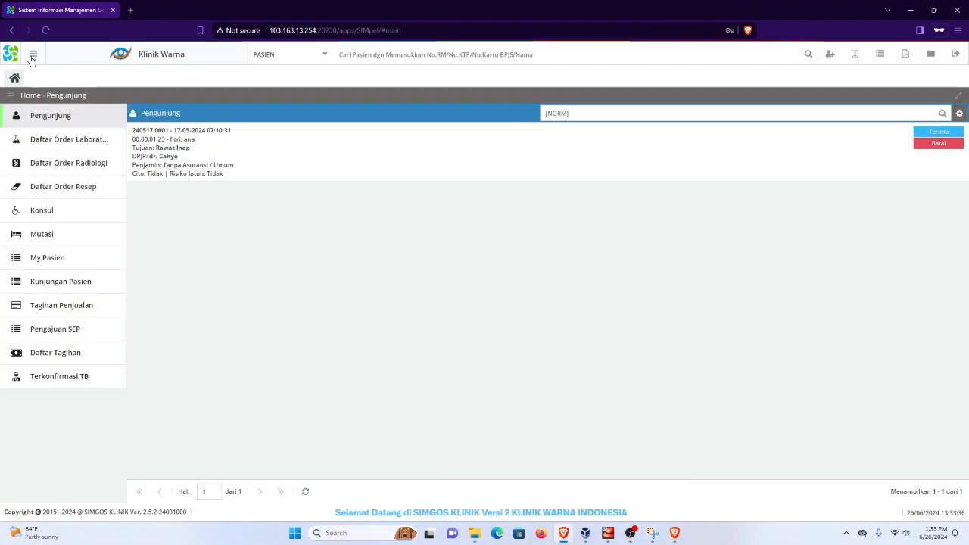
Step: Go to the Pegawai list in Master and open the STR/SIP form for the newly registered doctor
click(33, 56)
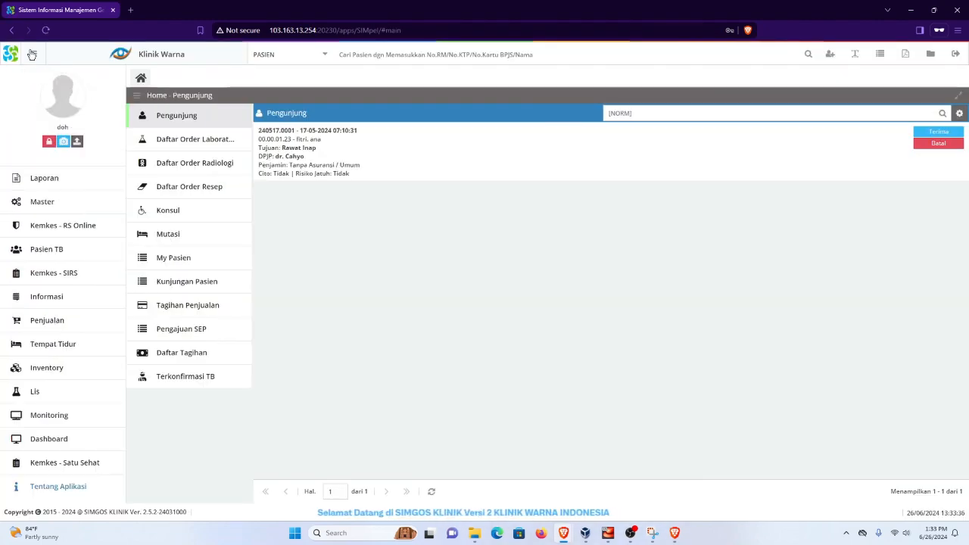
click(30, 200)
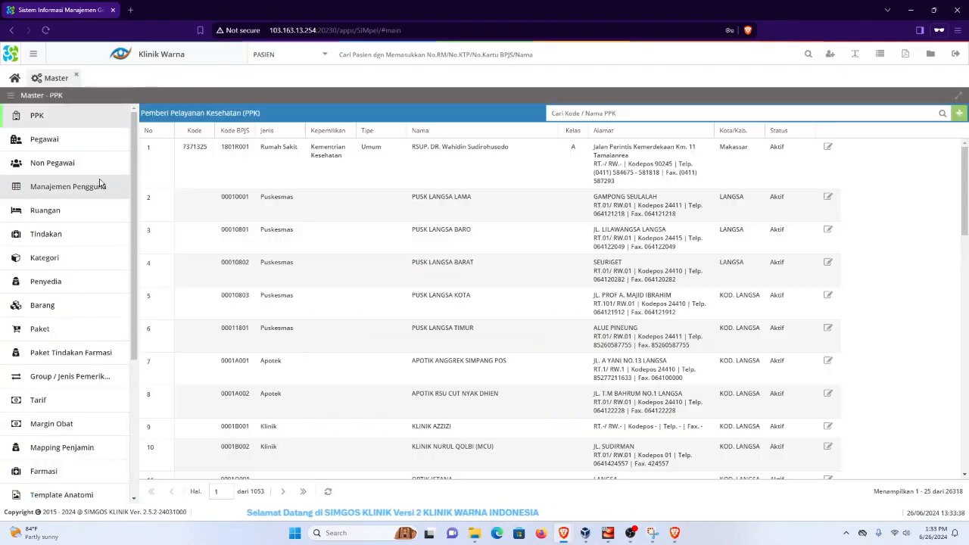
click(79, 144)
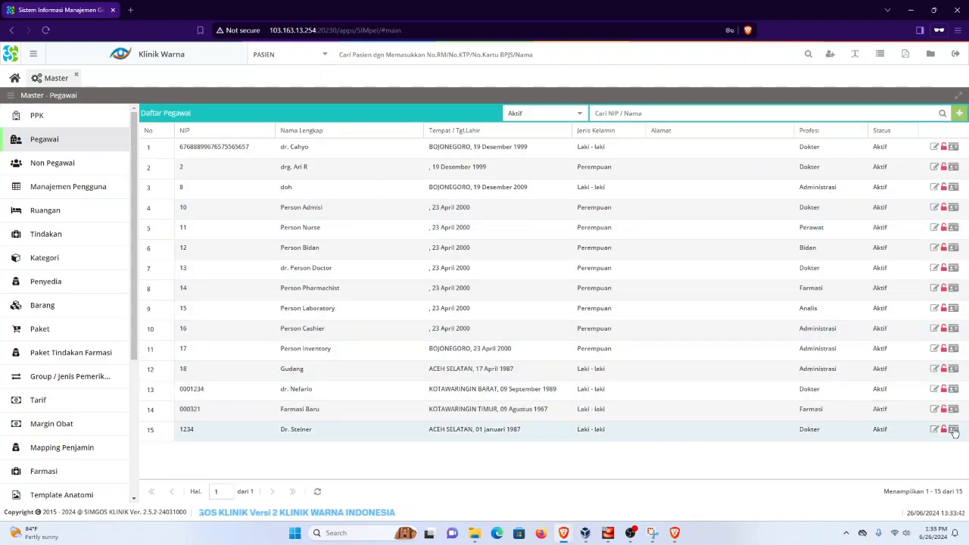
click(954, 431)
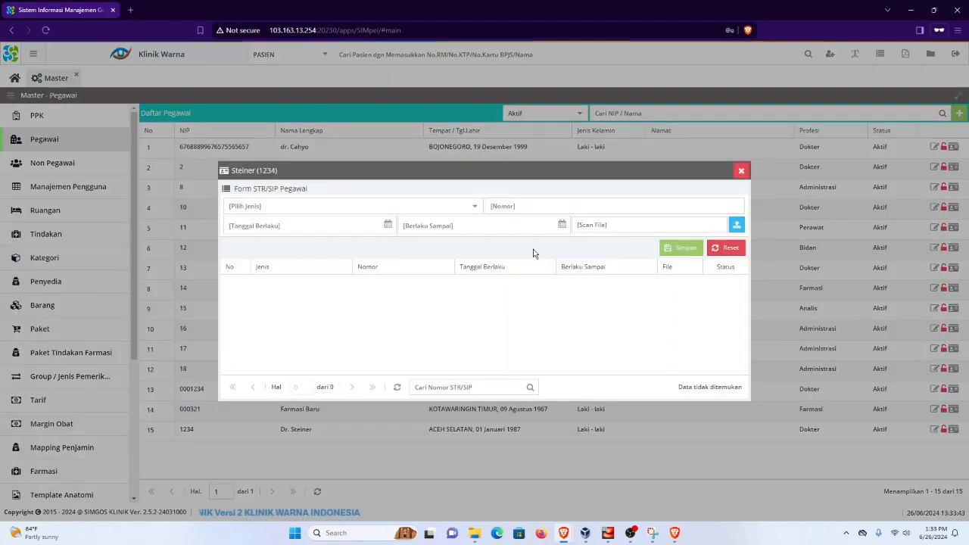
Step: Set the document type to STR, enter its registration number, and set the validity from 01/01/2022 to 01/01/2026
click(477, 208)
click(369, 218)
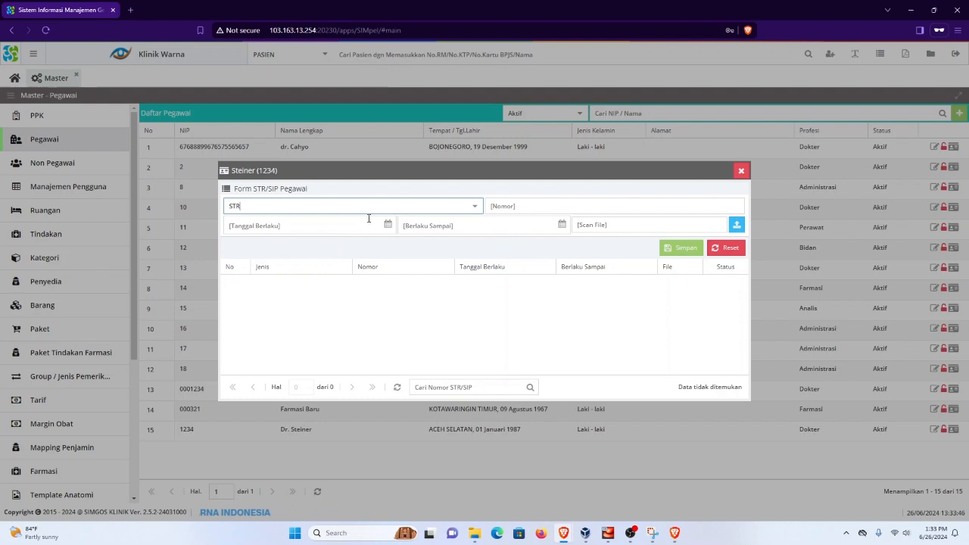
click(534, 206)
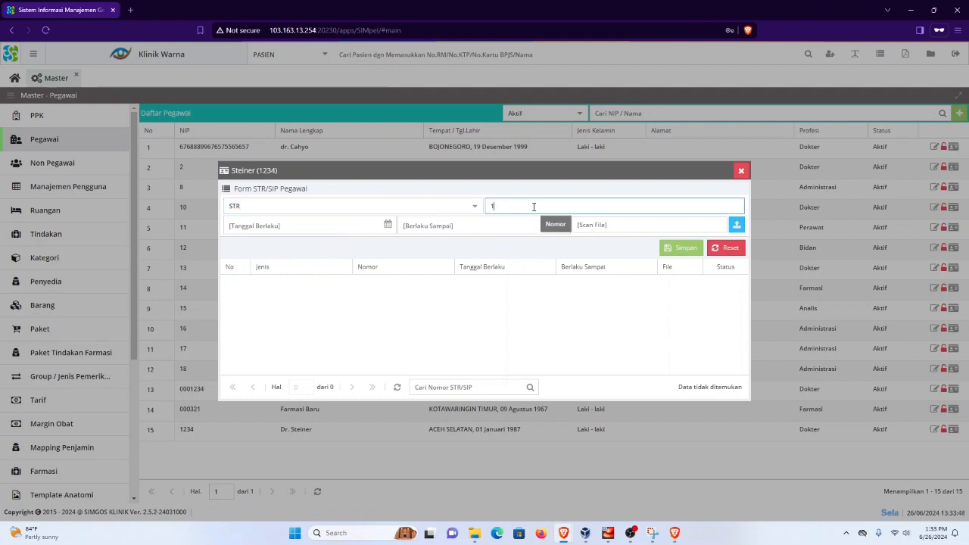
click(347, 221)
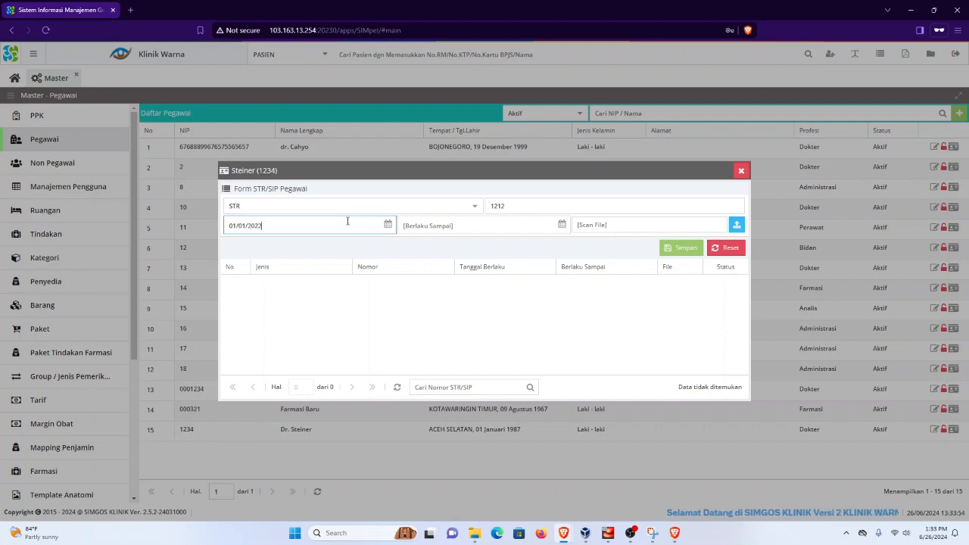
key(Tab)
text(0)
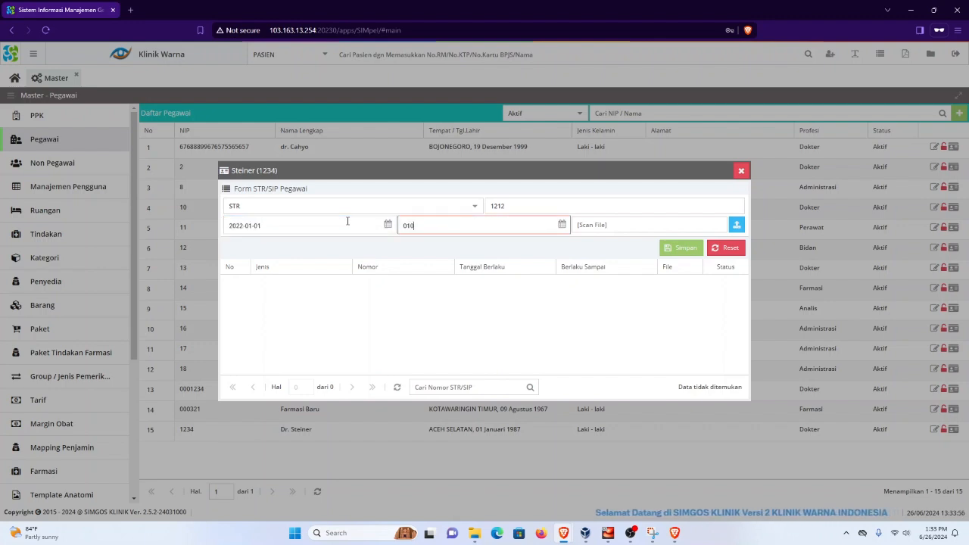
text(1/01/)
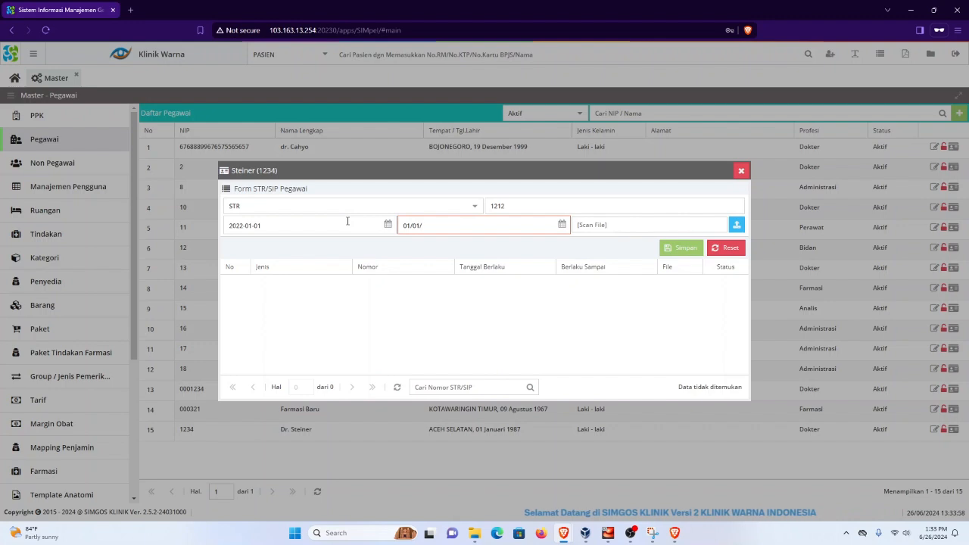
text(2026)
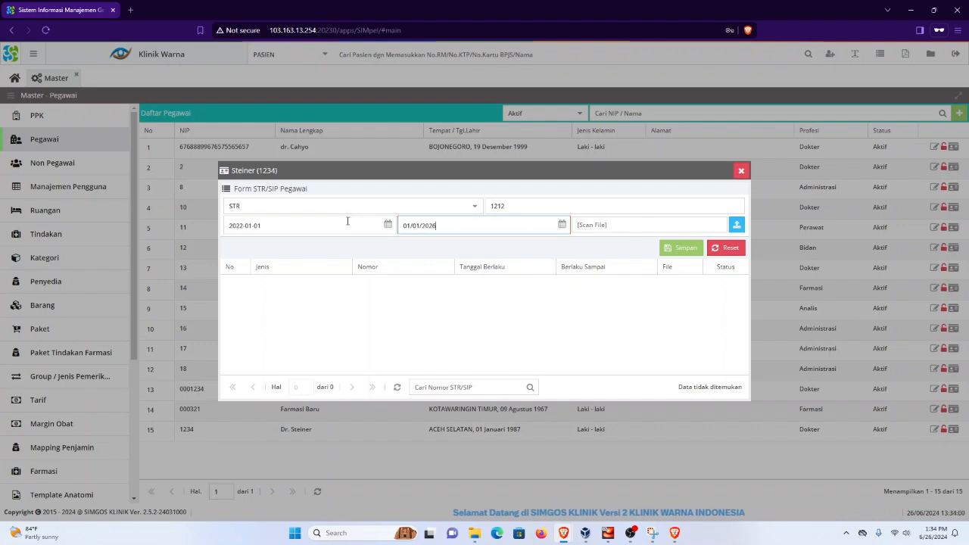
Step: Attach the konsen PDF from Downloads as the scan file and save the STR record
click(741, 230)
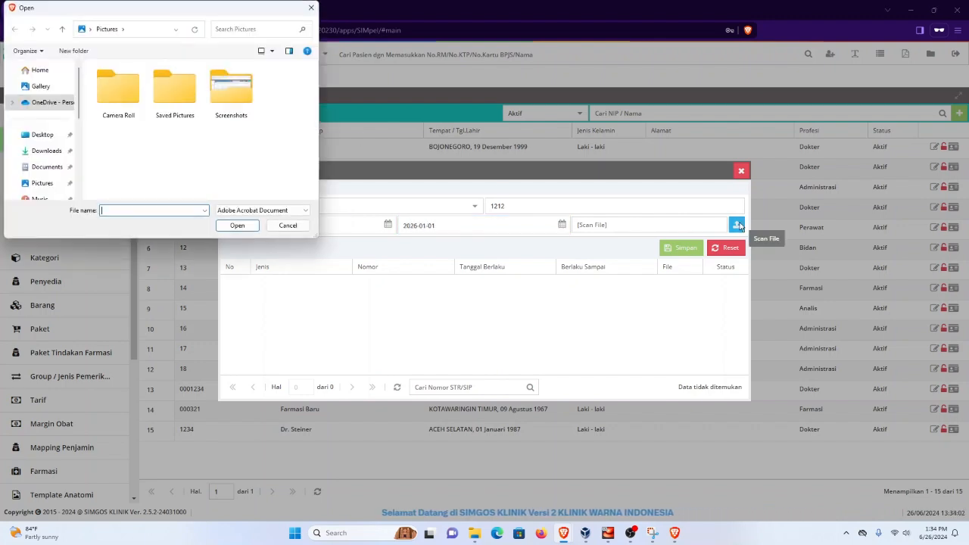
click(46, 151)
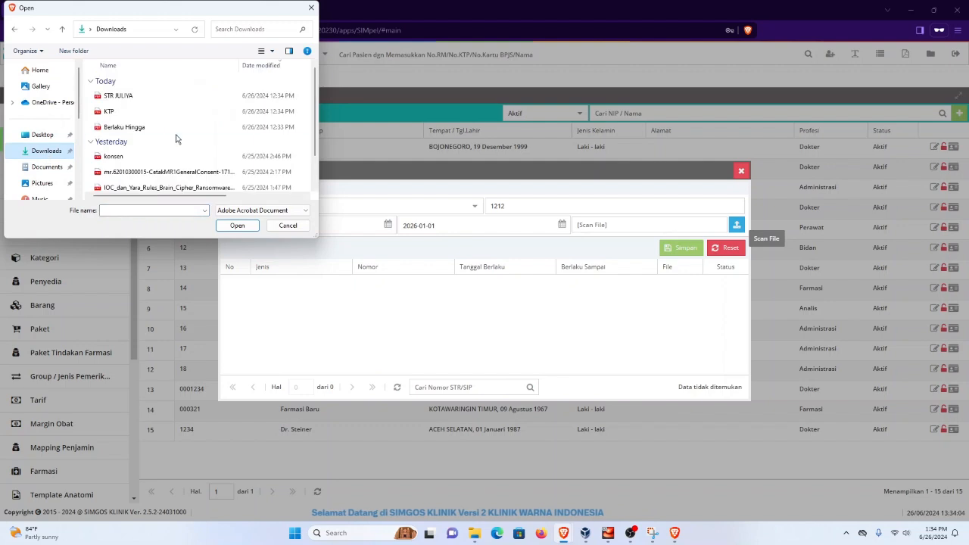
click(144, 157)
click(237, 226)
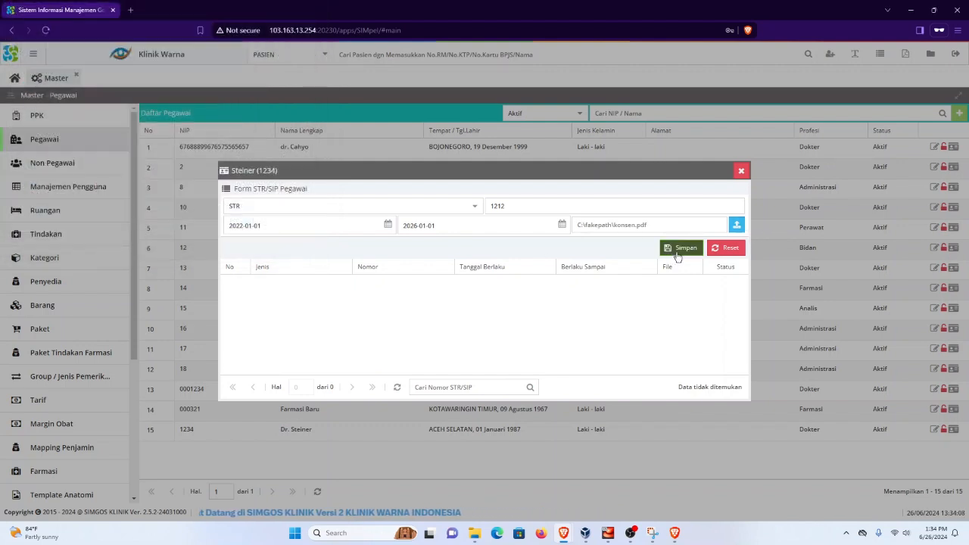
click(682, 248)
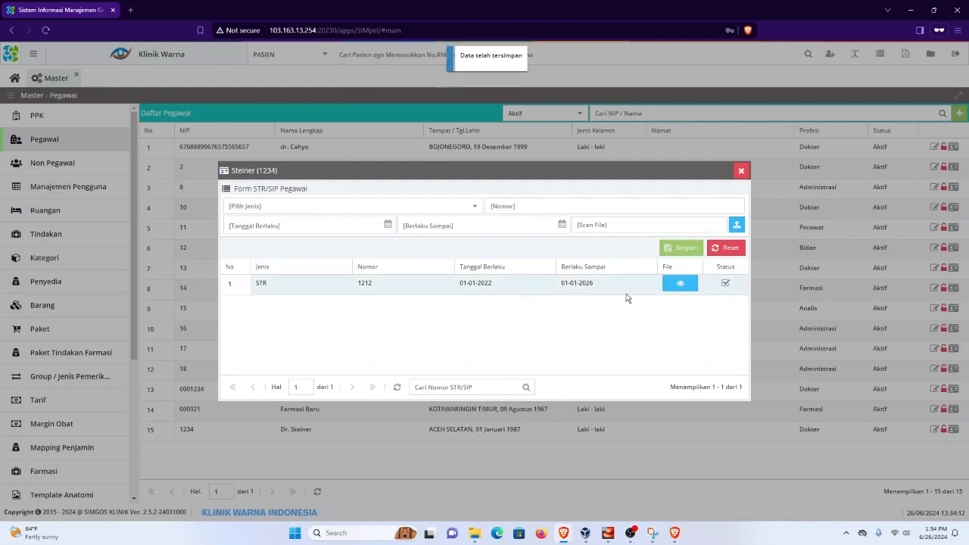
Step: View the scan file attached to the saved STR record, then close the viewer and the STR/SIP form
click(680, 281)
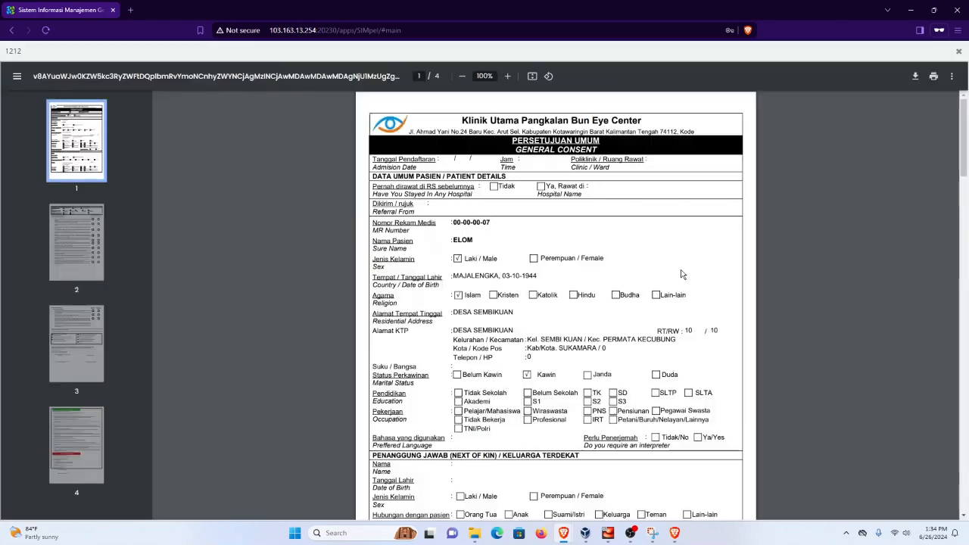
scroll(592, 241, down, 3)
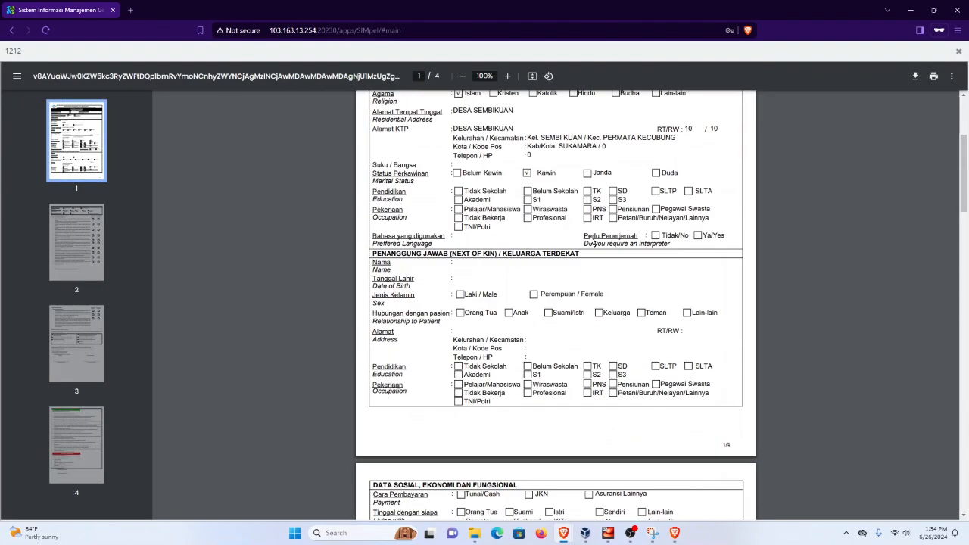
click(958, 53)
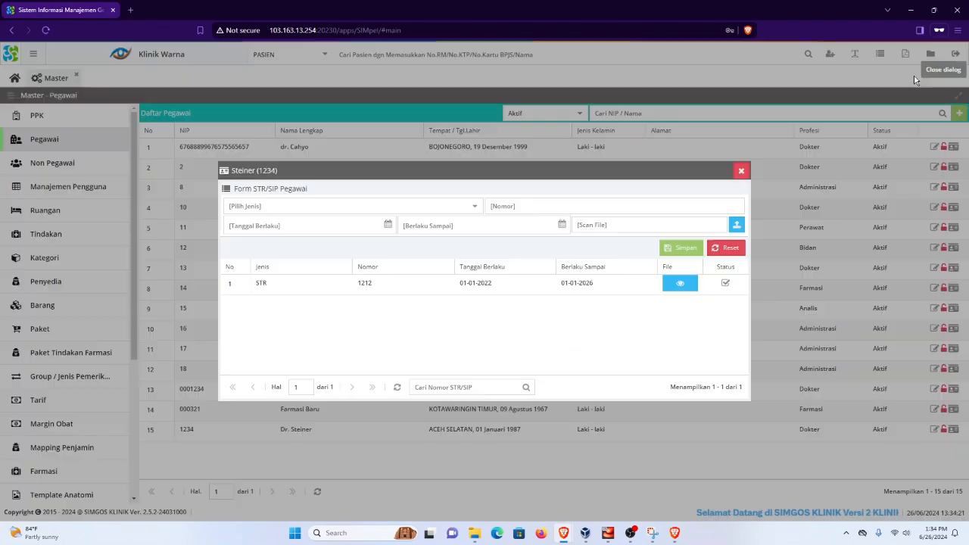
click(741, 170)
Step: Switch to the other SIMGOS browser window and open the new doctor's access settings from Daftar Pengguna
mouse_move(564, 533)
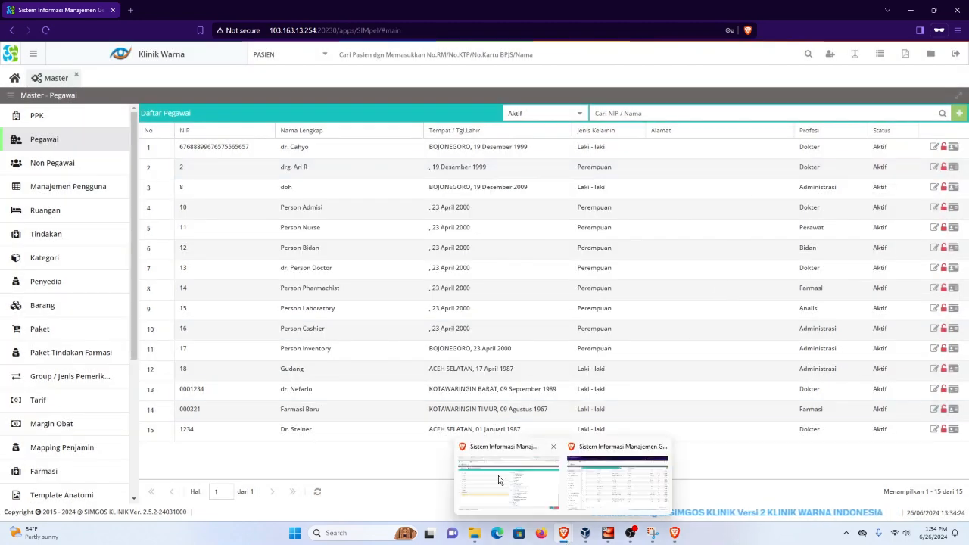
click(499, 475)
scroll(612, 326, up, 15)
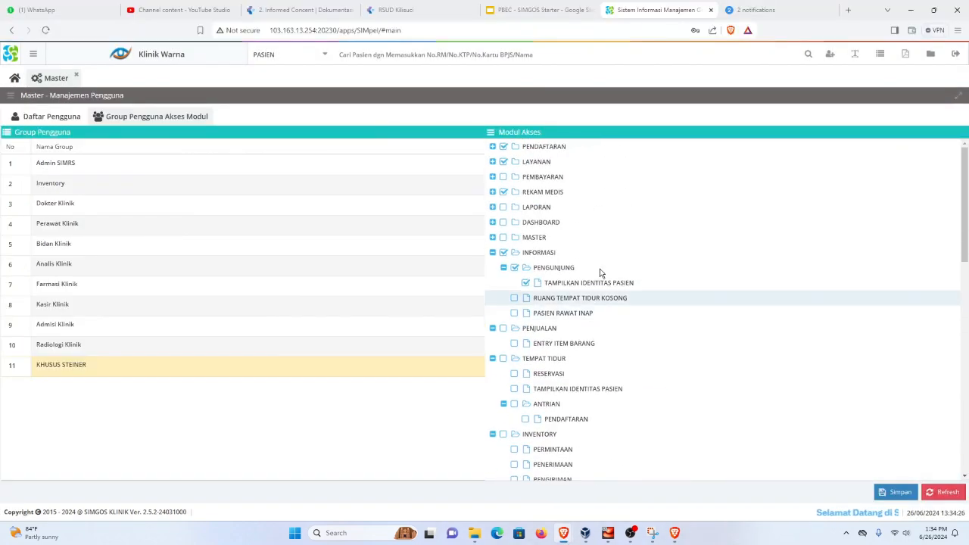
click(51, 117)
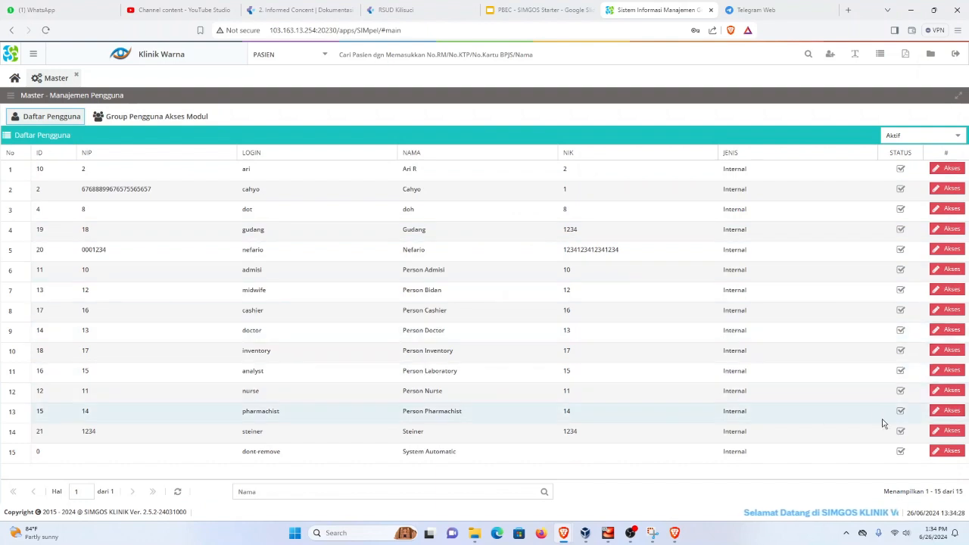
click(947, 431)
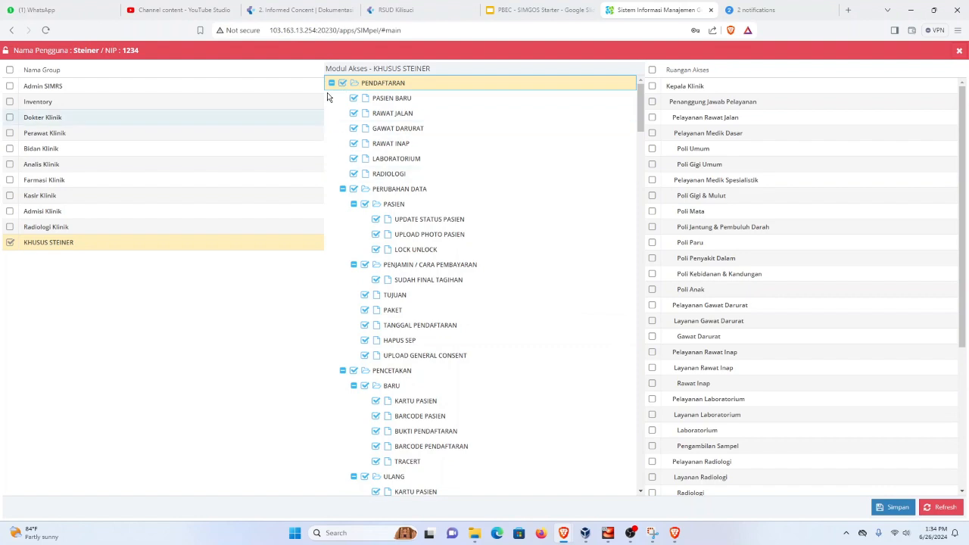
Step: Enable the LAYANAN and REKAM MEDIS modules in the doctor's access, collapsing them and PENDAFTARAN
click(331, 82)
click(331, 99)
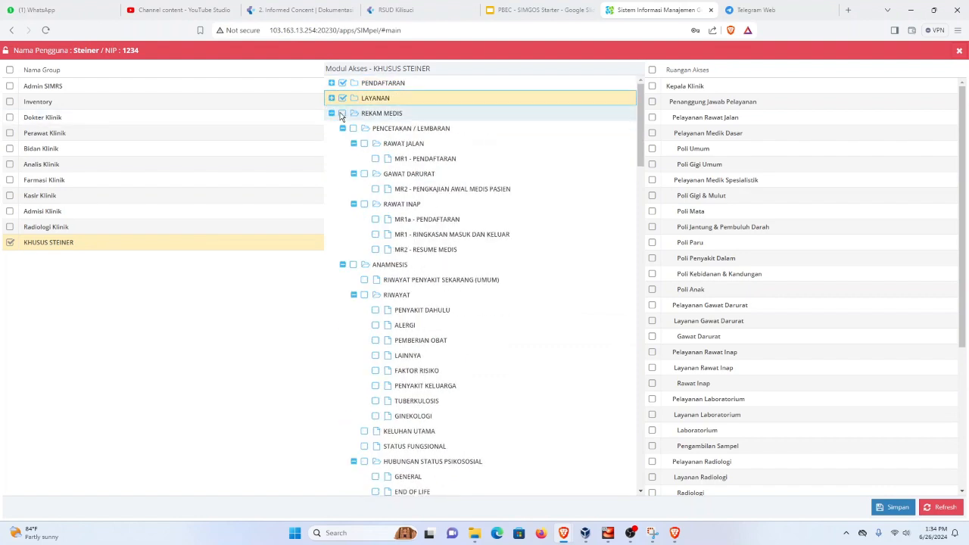
click(331, 113)
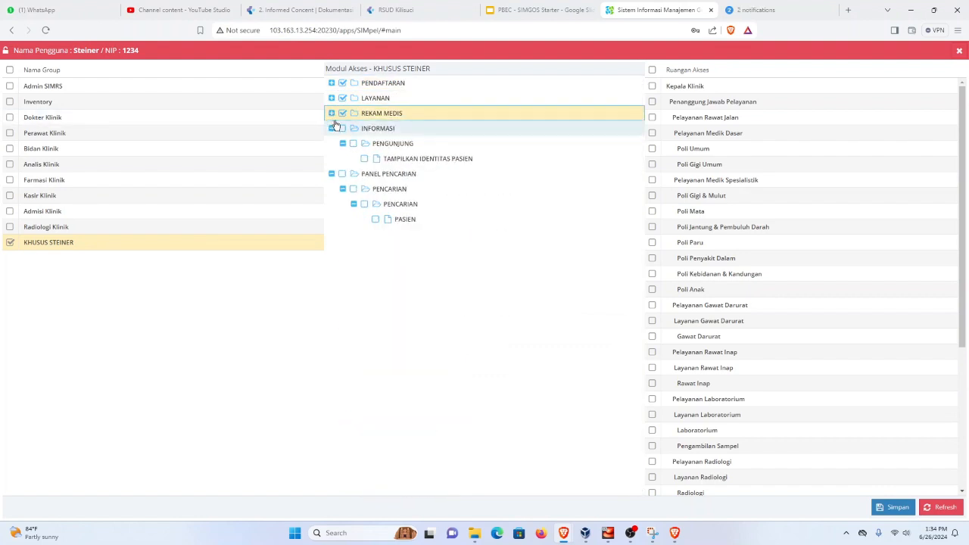
Step: Expand LAYANAN to review its individual permissions, then collapse LAYANAN and REKAM MEDIS again
click(331, 113)
click(331, 99)
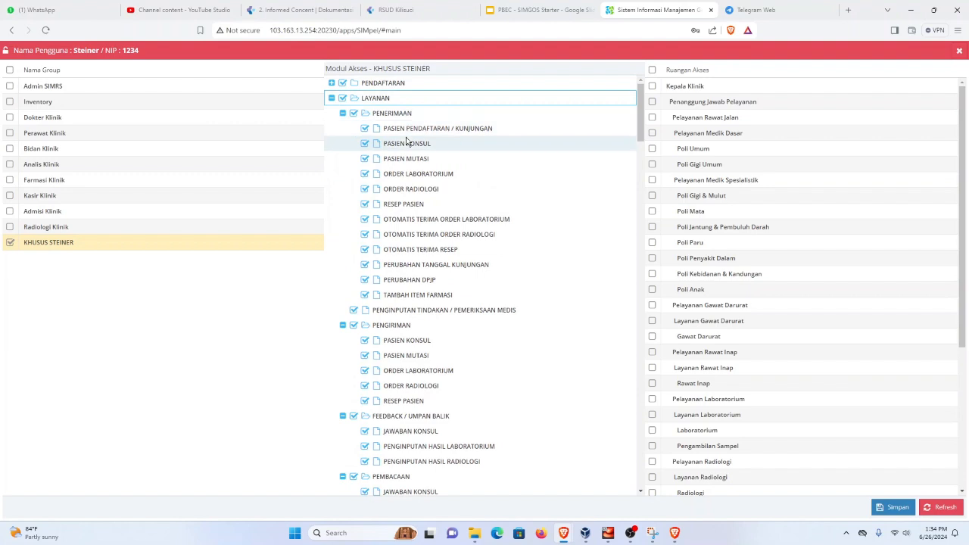
key(ctrl+f)
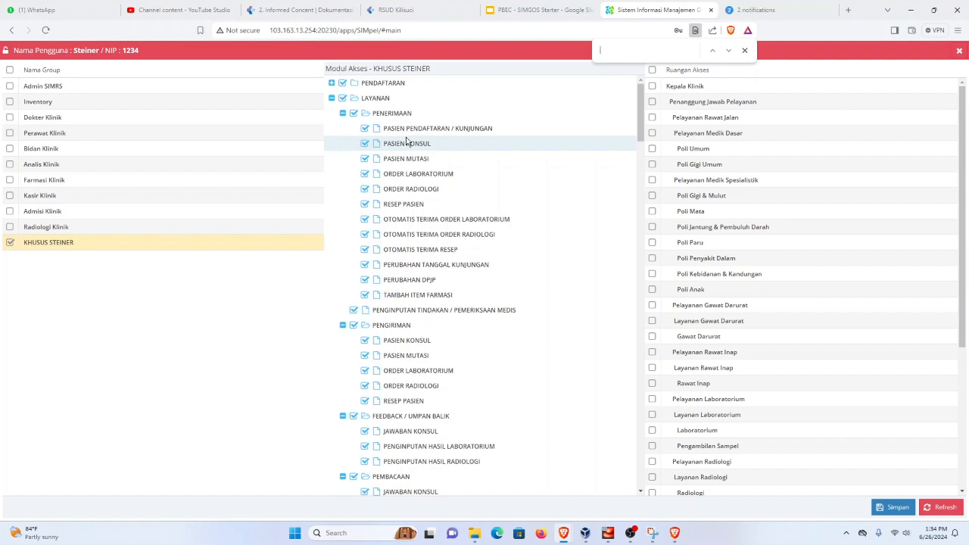
click(331, 97)
click(331, 113)
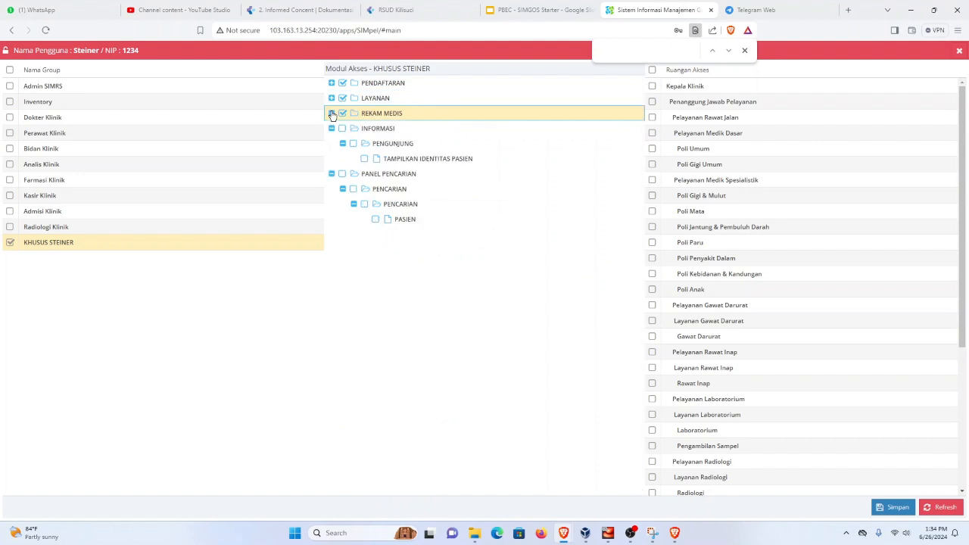
Step: Enable the INFORMASI and PANEL PENCARIAN modules for the doctor and save the access settings
click(343, 128)
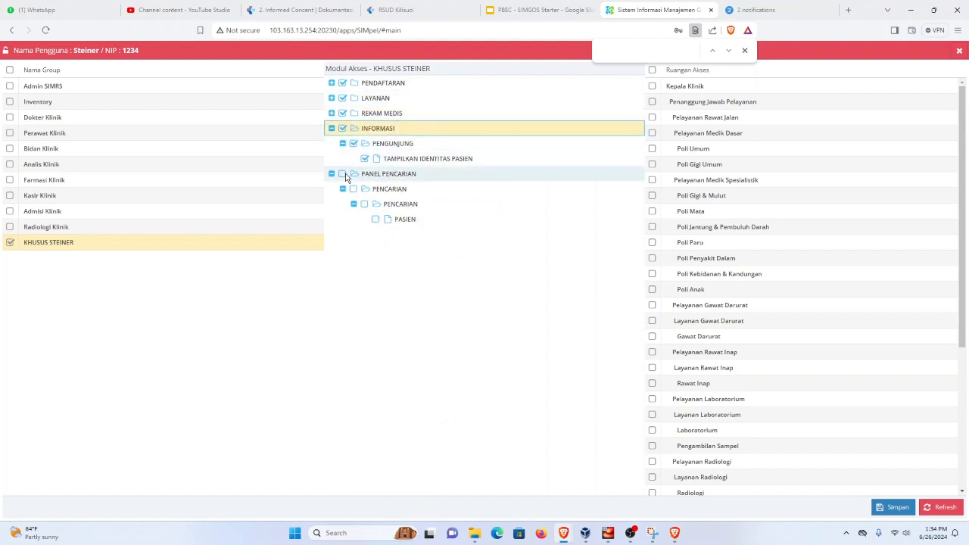
click(342, 174)
click(895, 509)
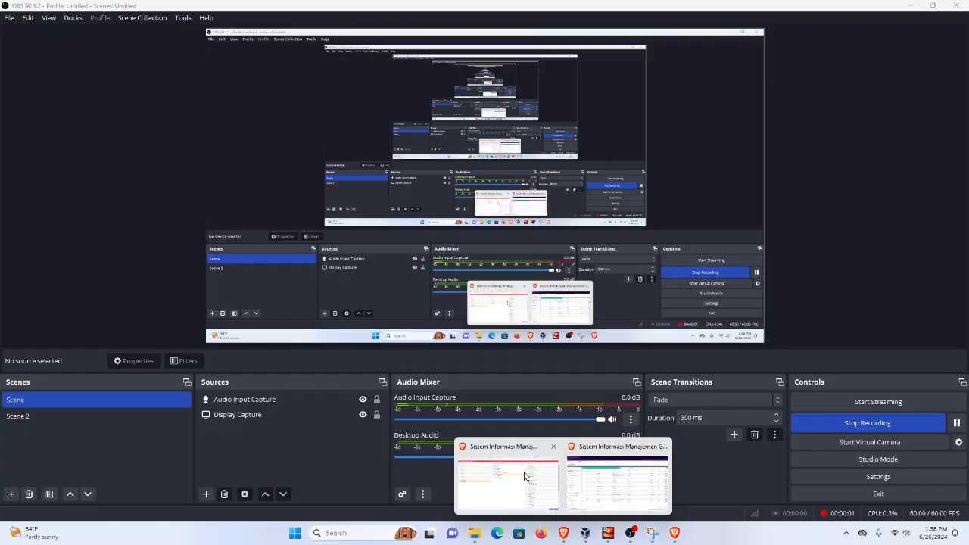
Step: Switch to the private browser window showing the Pegawai list and sign out of the administrator session
click(507, 481)
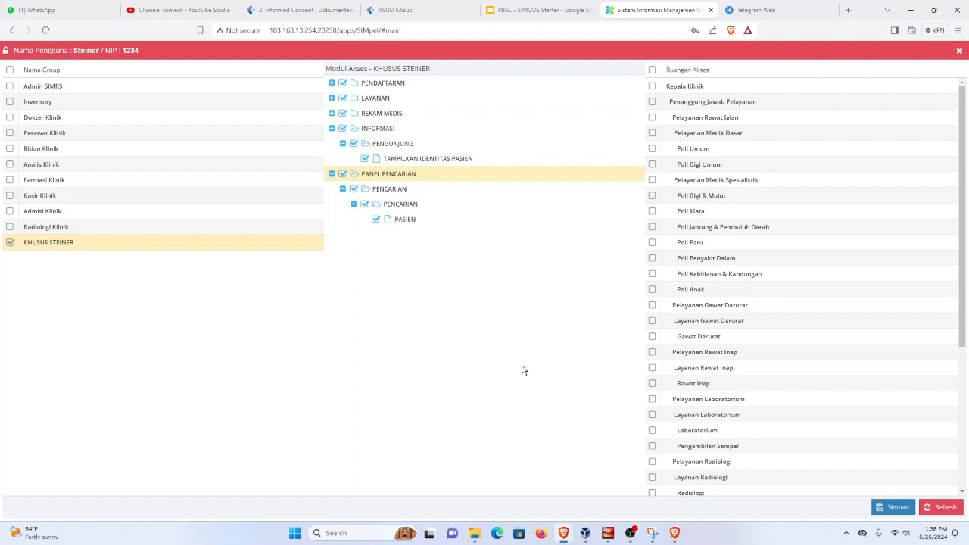
mouse_move(572, 542)
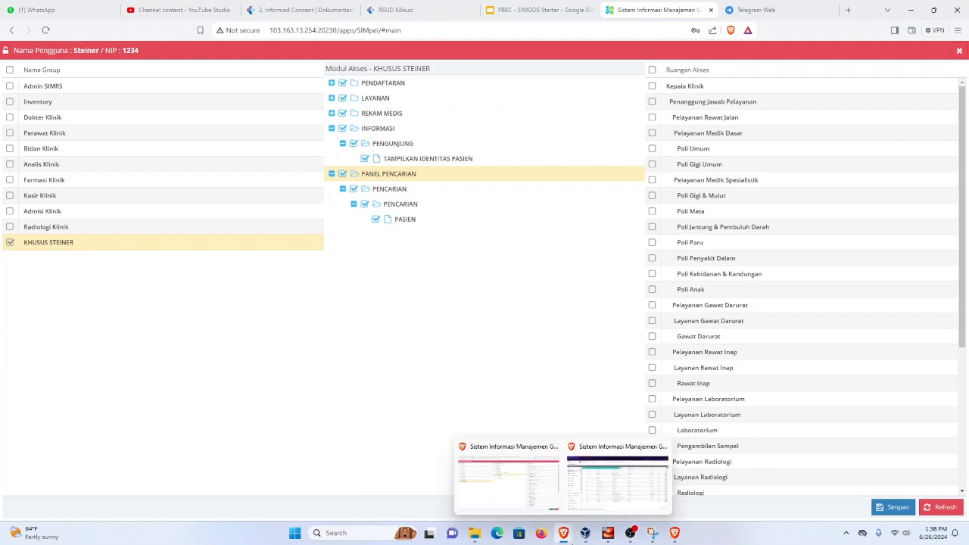
click(614, 475)
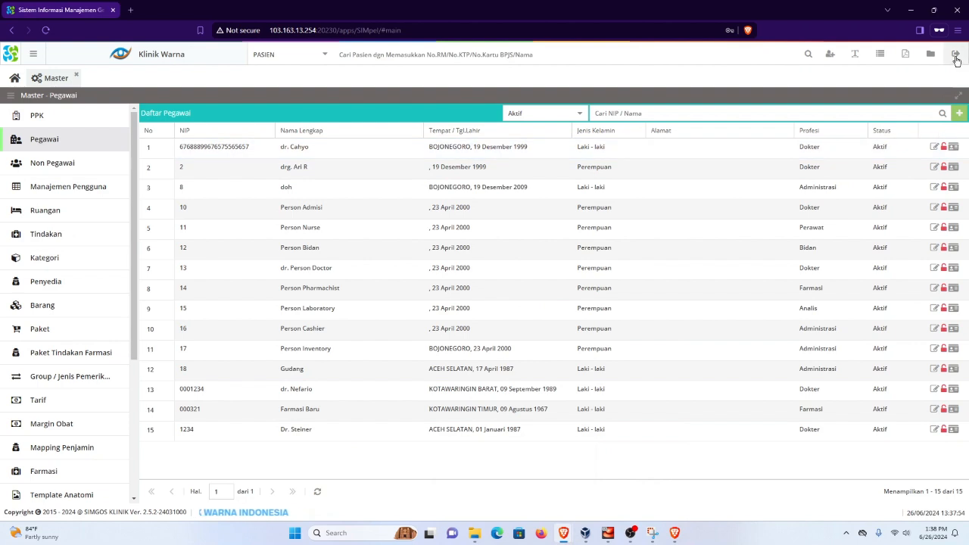
click(956, 56)
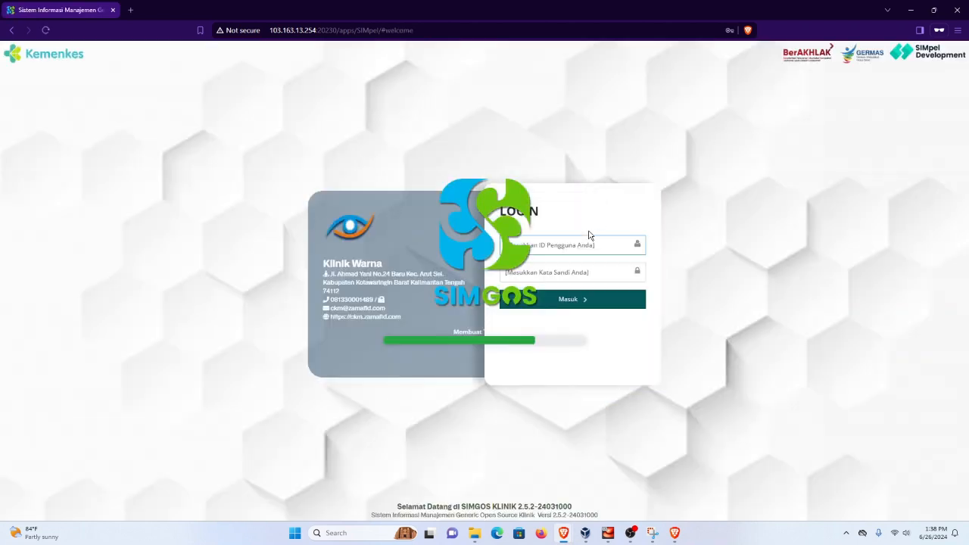
Step: Sign in with the new doctor's account by entering its user ID and password
click(558, 244)
click(574, 277)
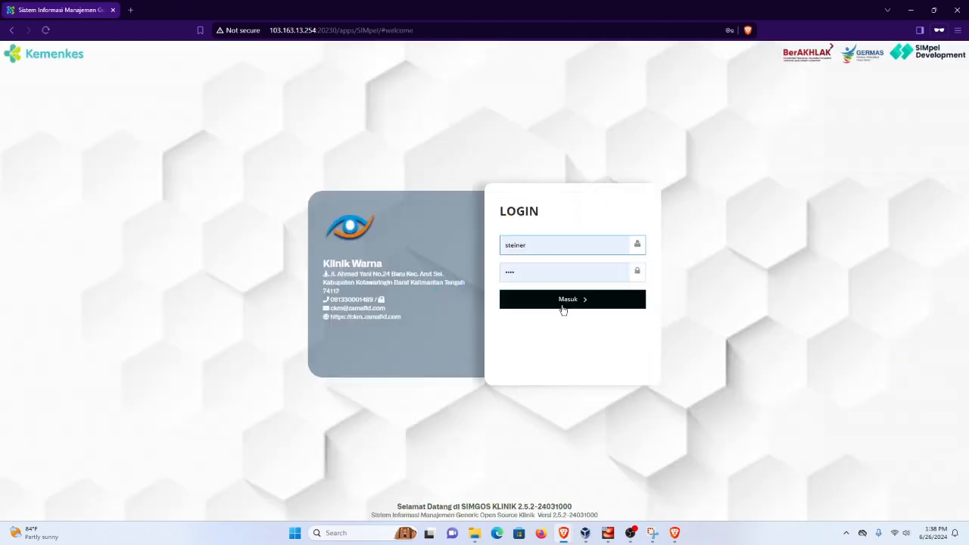
click(562, 305)
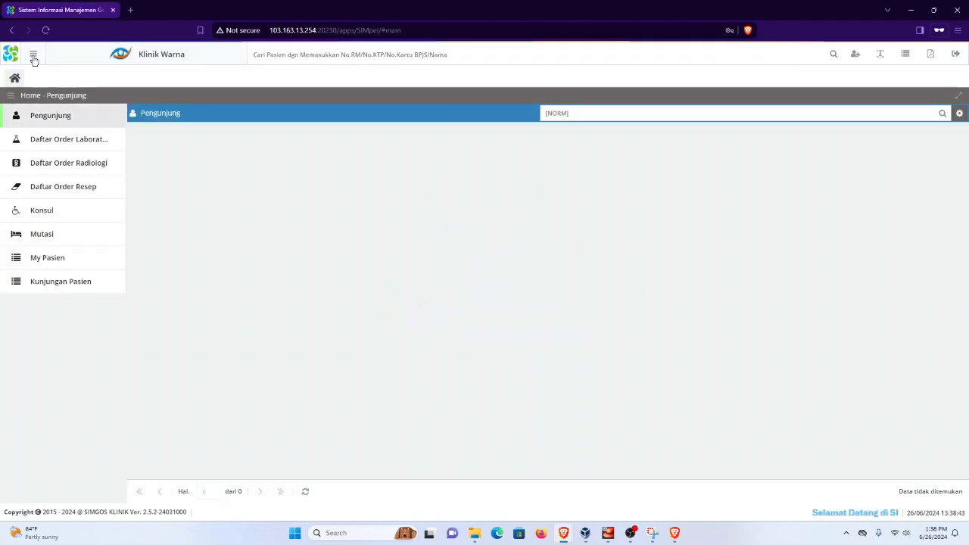
Step: Review the modules available to the doctor's account, including the side navigation, My Pasien, Pengunjung and the Daftar Pasien list
click(34, 54)
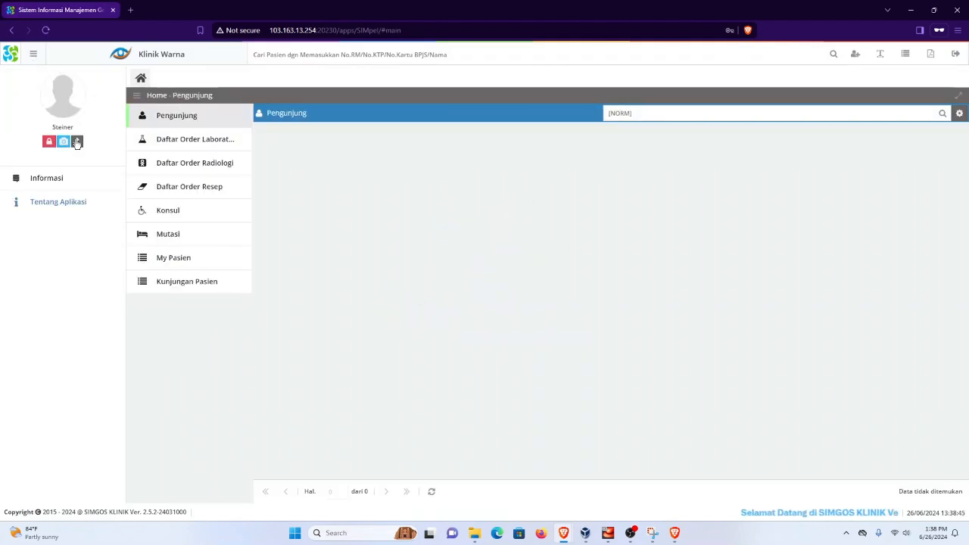
click(32, 55)
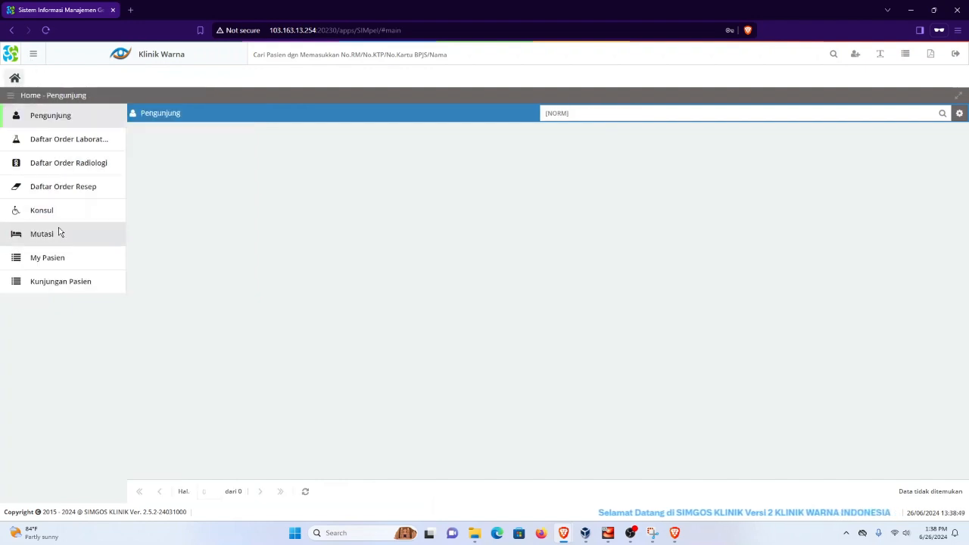
click(49, 258)
click(85, 116)
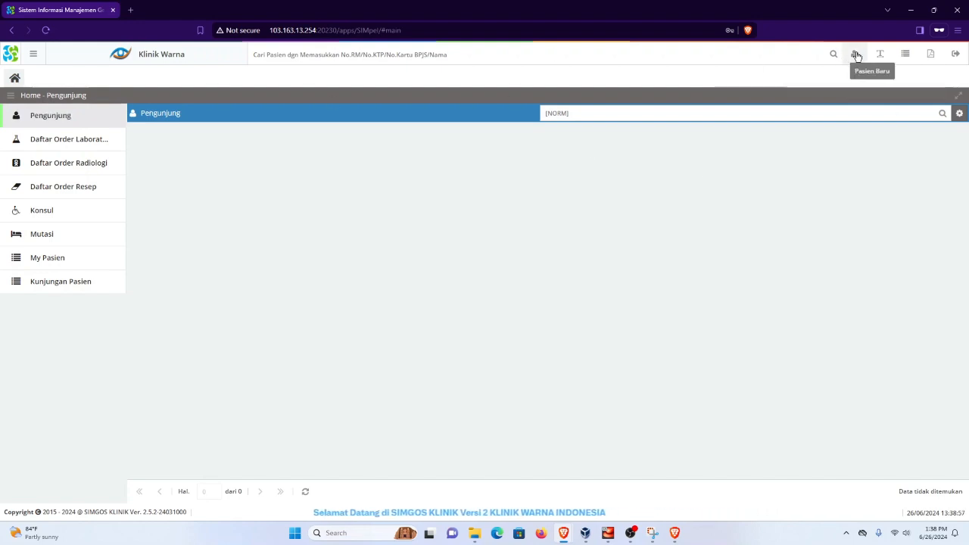
click(905, 58)
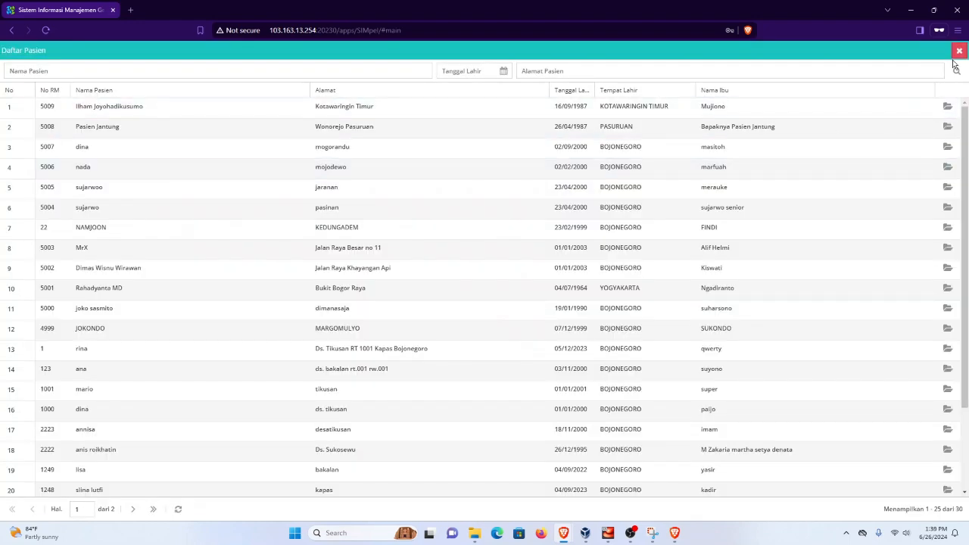
click(959, 51)
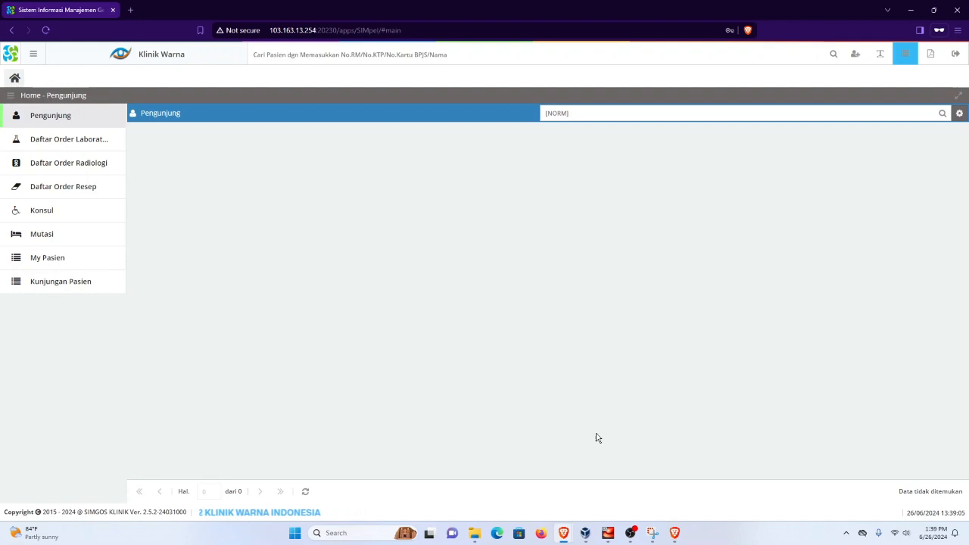
Step: Switch to the administrator browser window and close the doctor's access settings
mouse_move(571, 536)
click(515, 494)
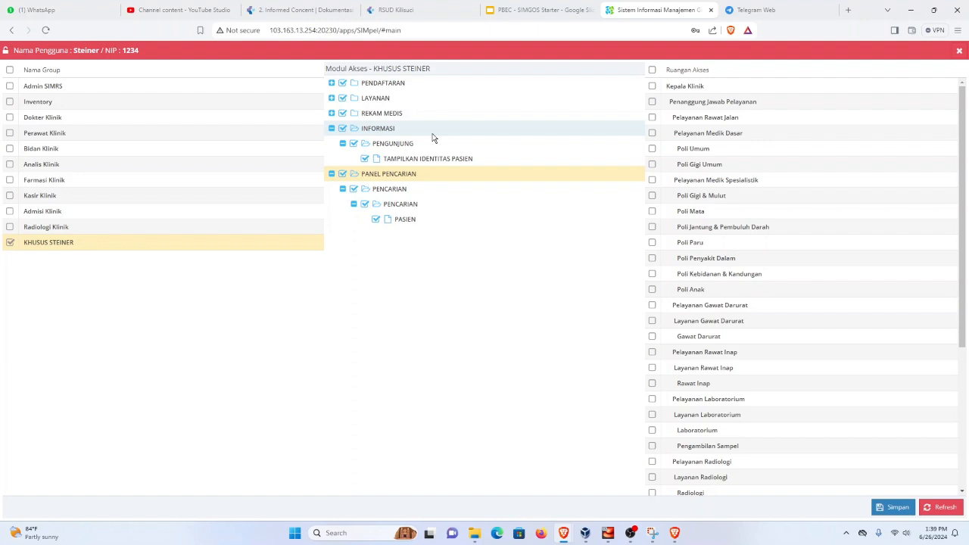
mouse_move(564, 533)
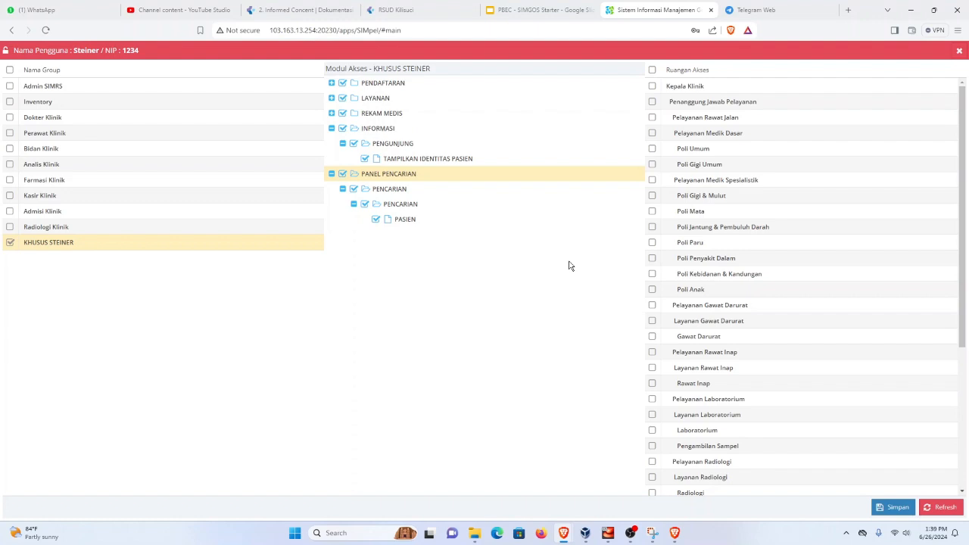
click(960, 52)
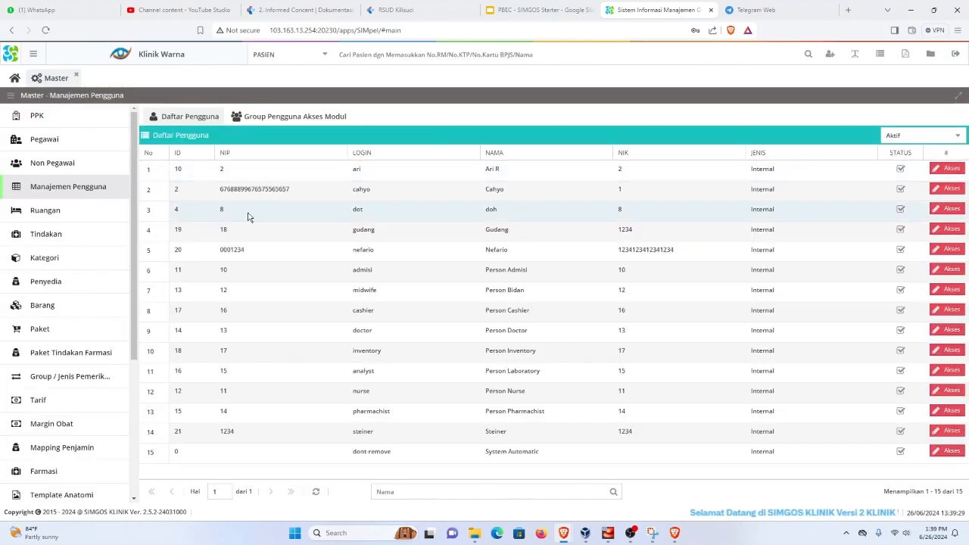
Step: Open a visit registration for the second patient in Daftar Pasien, choose Pelayanan Rawat Jalan, Pelayanan Medik Dasar and Poli Umum, and view the selectable doctors
click(883, 58)
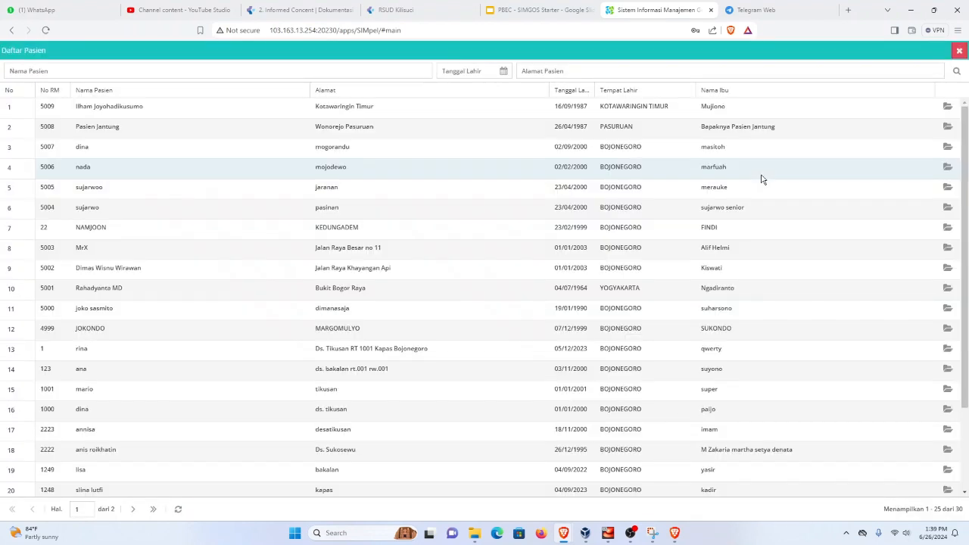
click(948, 127)
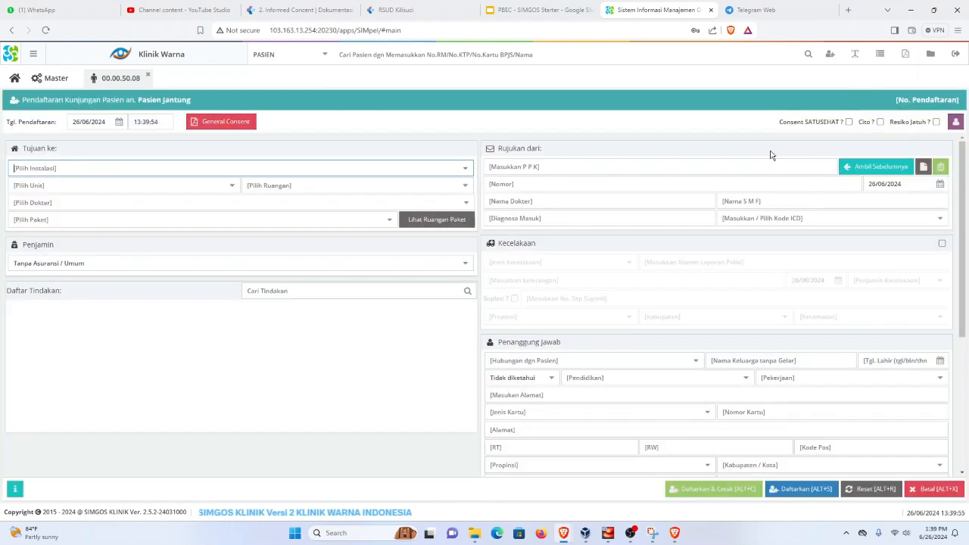
click(469, 174)
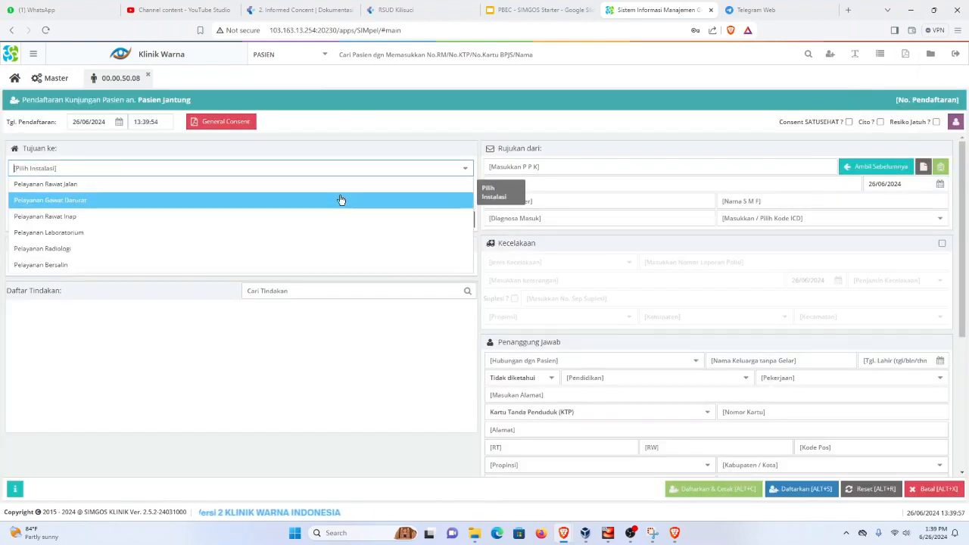
click(274, 185)
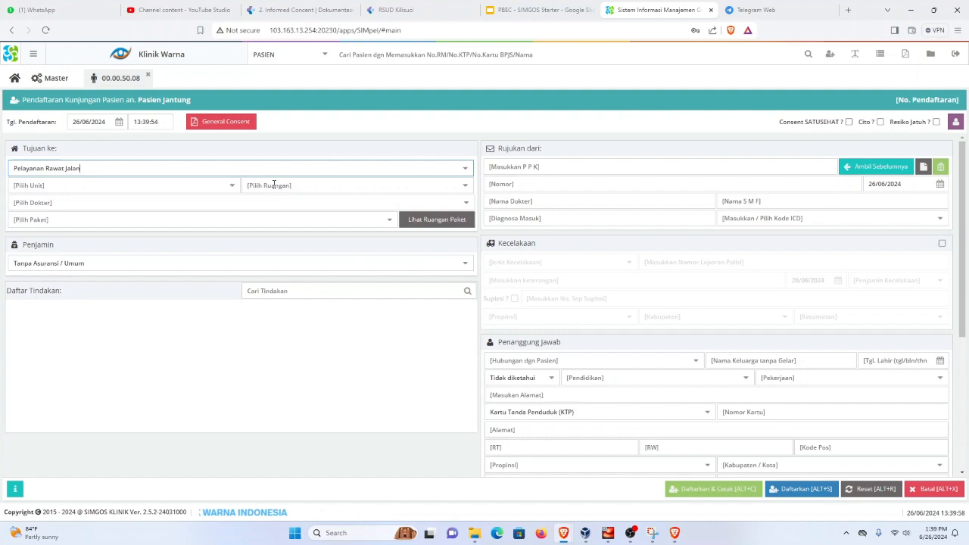
click(232, 186)
click(195, 202)
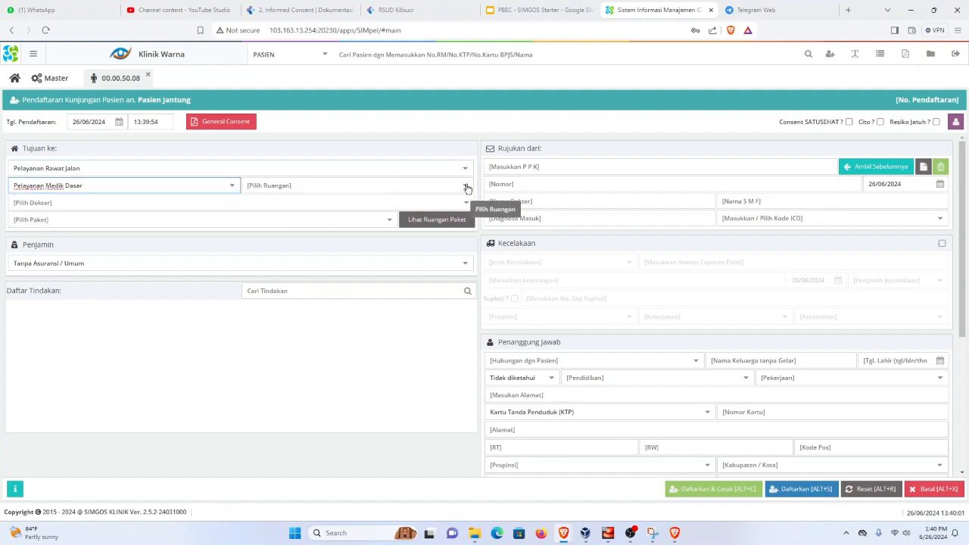
click(467, 186)
click(381, 203)
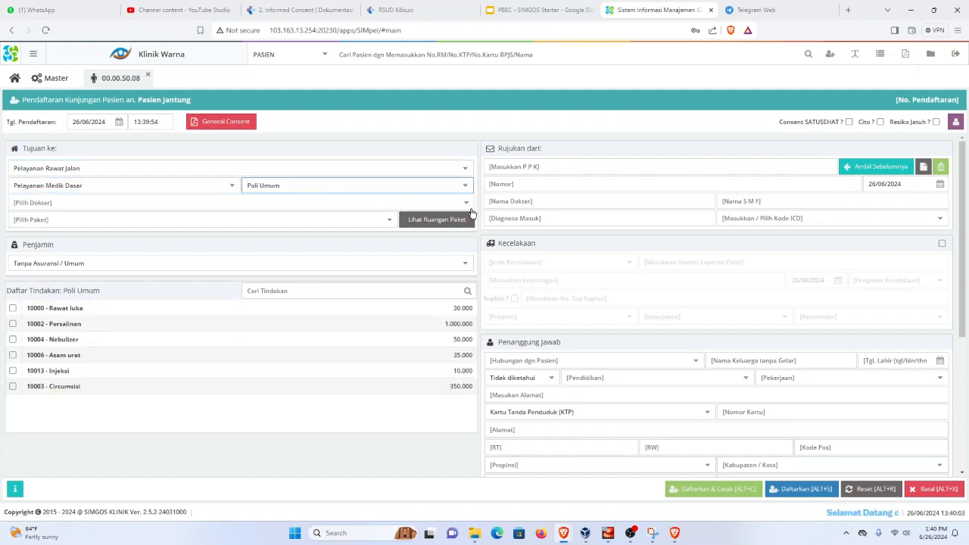
click(466, 203)
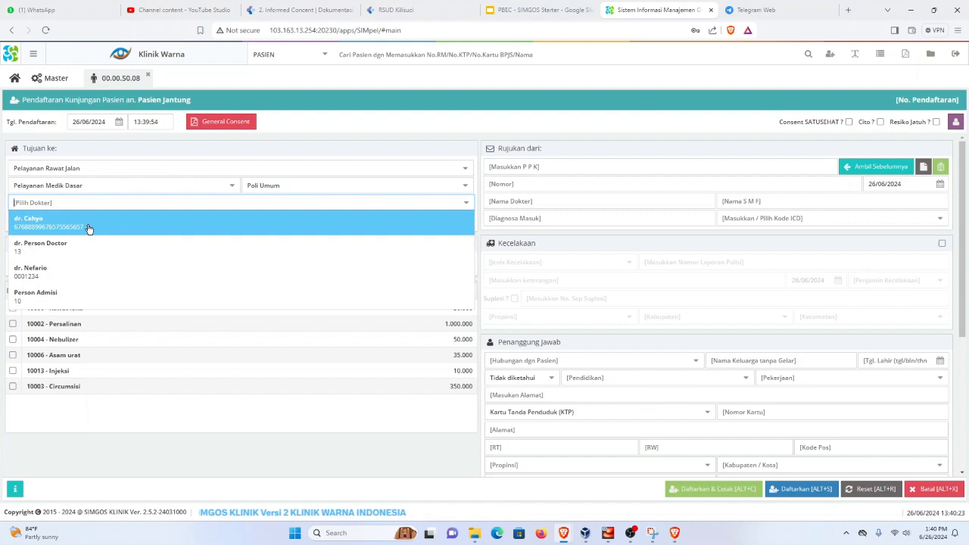
Step: Open the Ruangan master data, expand Pelayanan Medik Dasar and Pelayanan Medik Spesialistik under Pelayanan Rawat Jalan, and widen the room tree
click(33, 53)
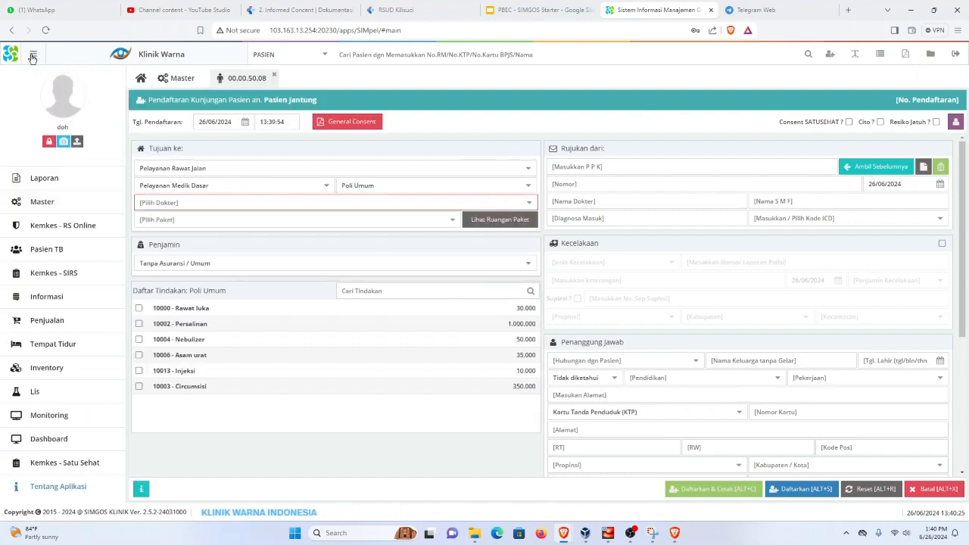
click(41, 202)
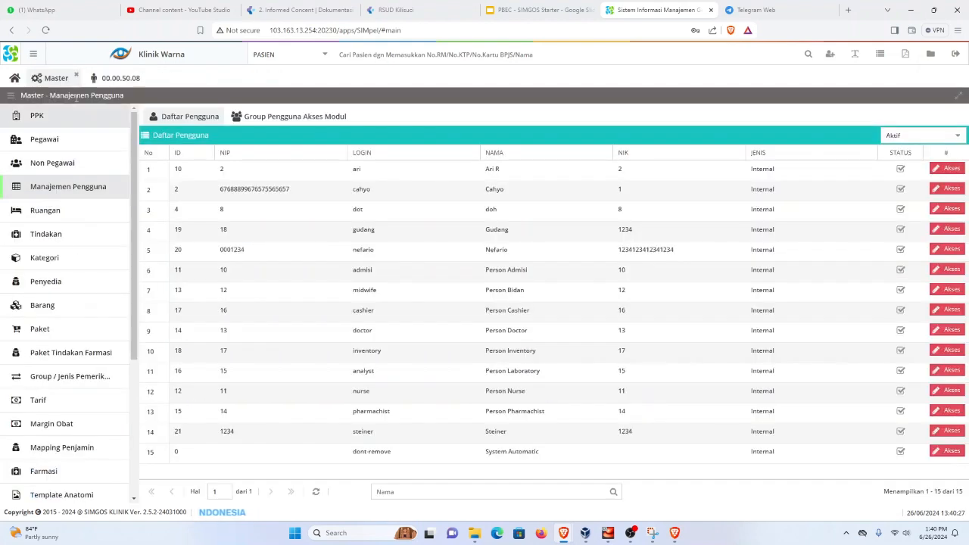
click(65, 219)
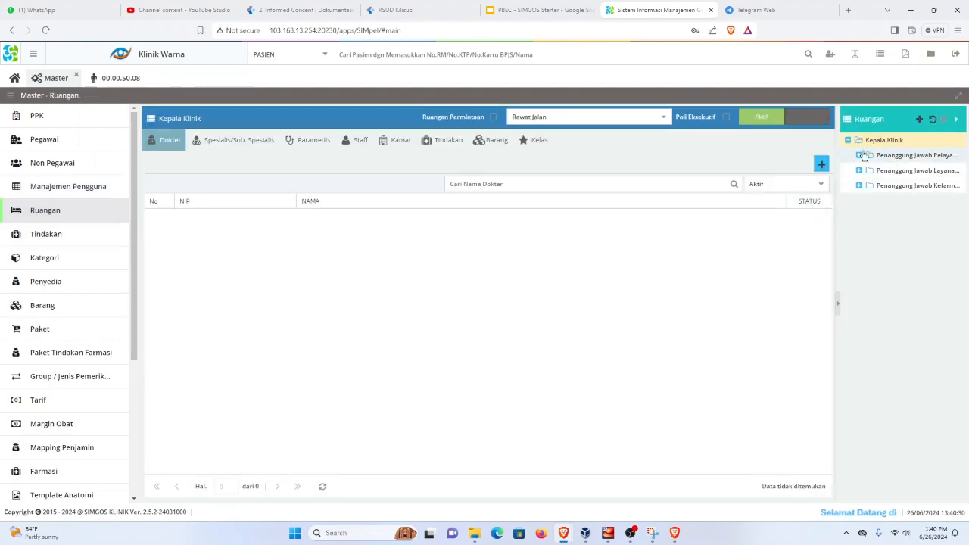
click(860, 155)
click(870, 170)
click(882, 185)
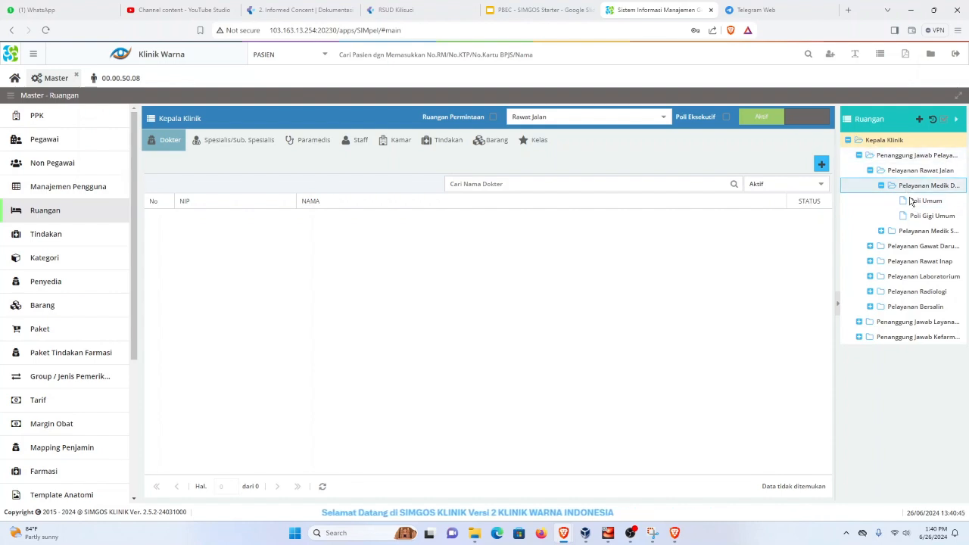
click(881, 231)
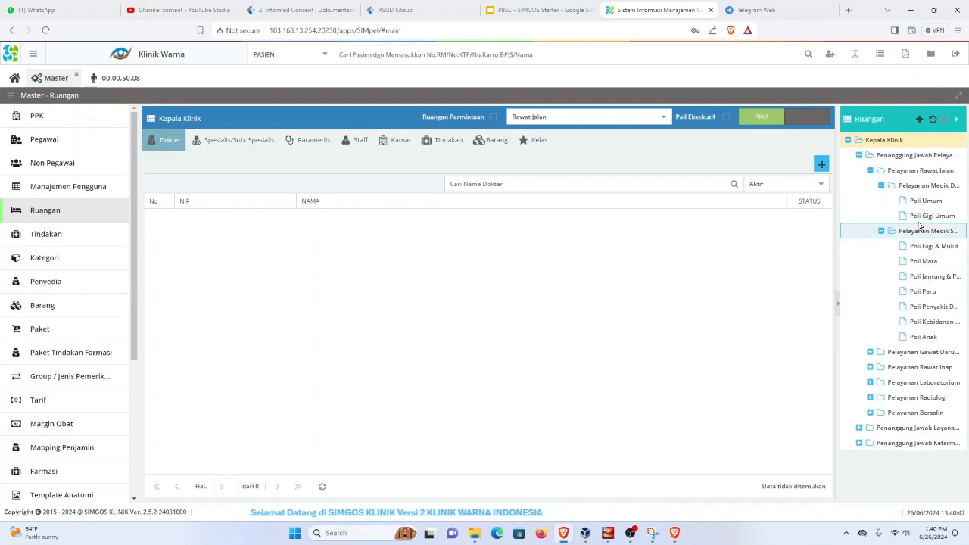
drag(838, 271, 790, 274)
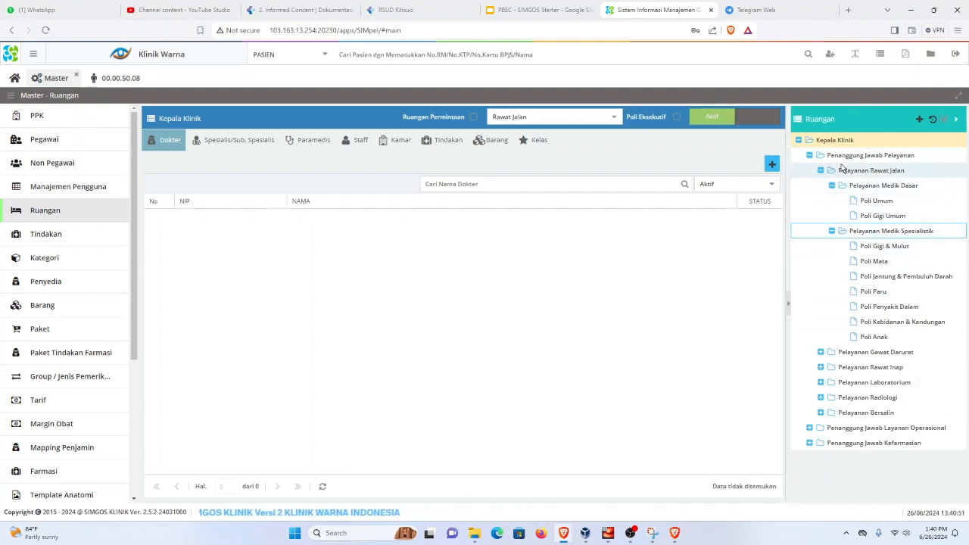
Step: Add and save a new room named Poli Saraf under Pelayanan Medik Spesialistik
click(880, 231)
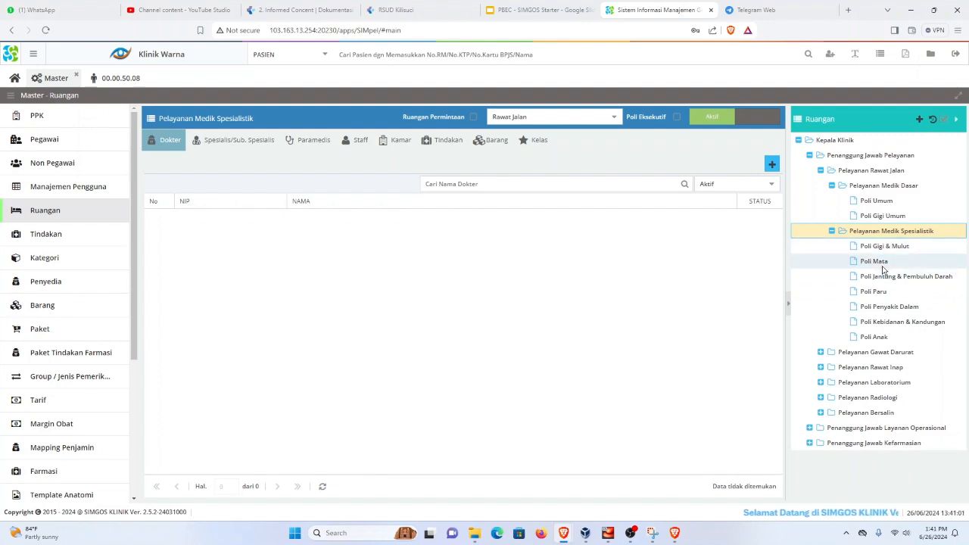
click(920, 120)
text(Poli Saraf)
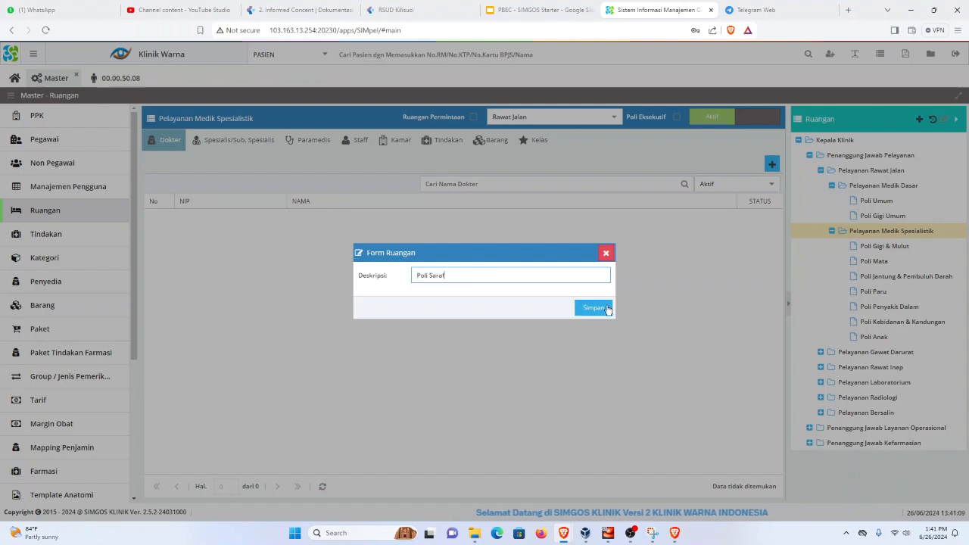
click(608, 309)
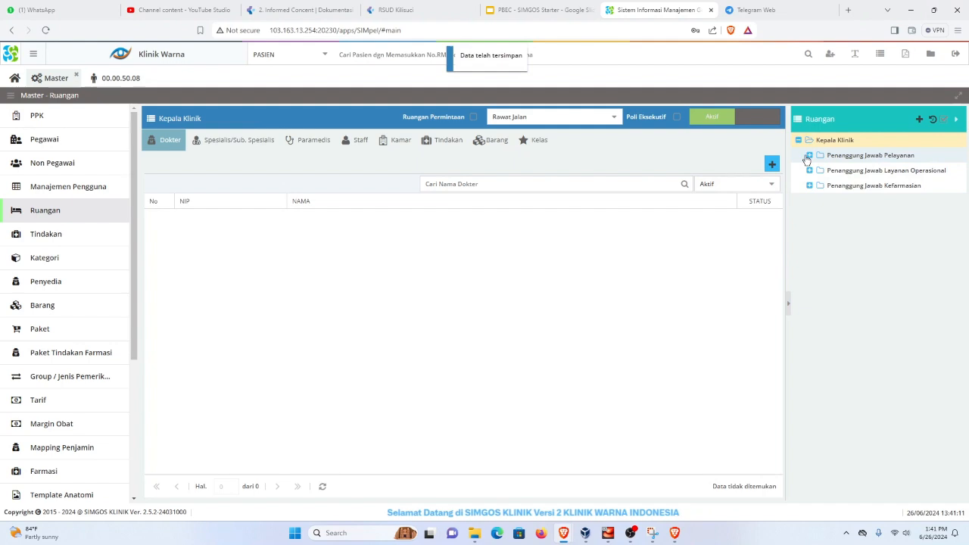
Step: Expand the room tree again down to Pelayanan Medik Spesialistik and select Poli Saraf
click(809, 155)
click(821, 170)
click(832, 185)
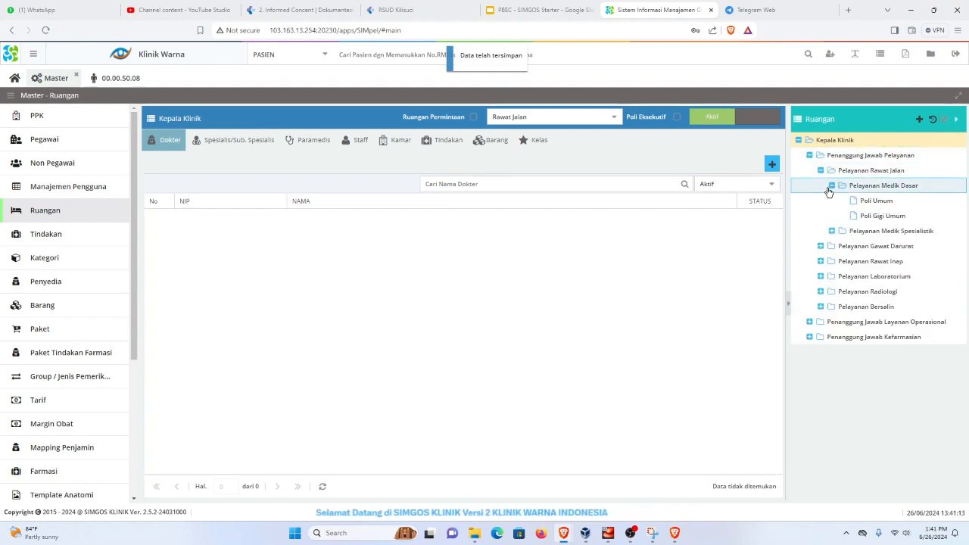
click(831, 231)
click(875, 352)
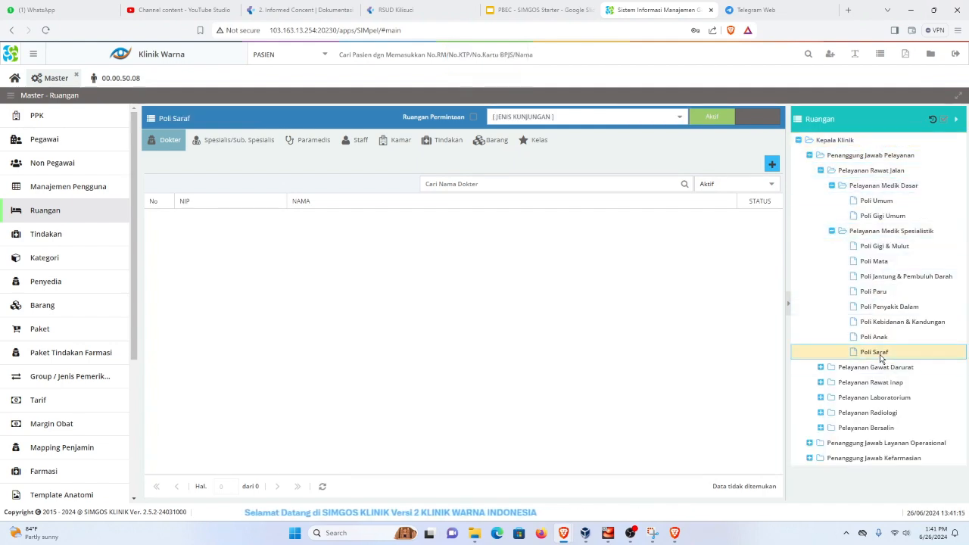
Step: Set the visit type of Poli Saraf to Rawat Jalan and activate the room
click(678, 120)
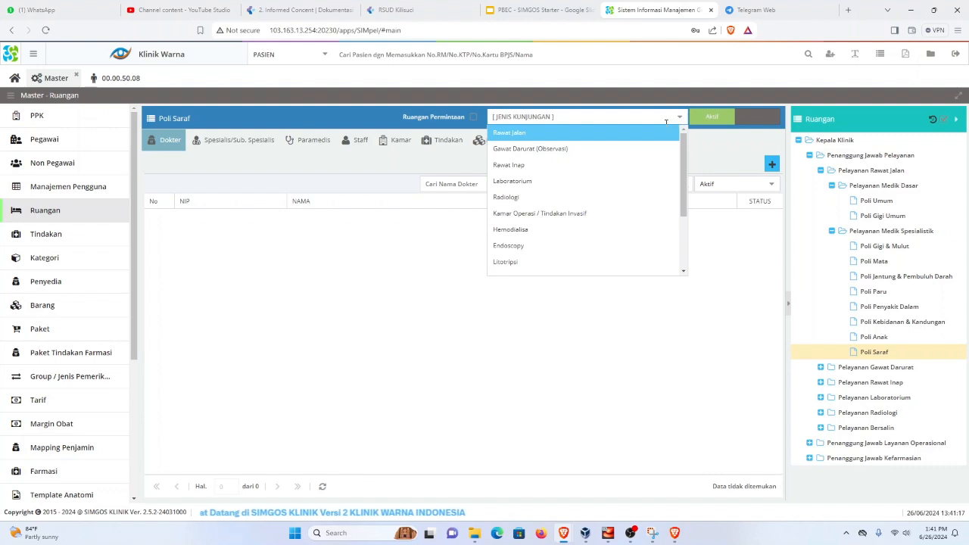
scroll(623, 200, down, 1)
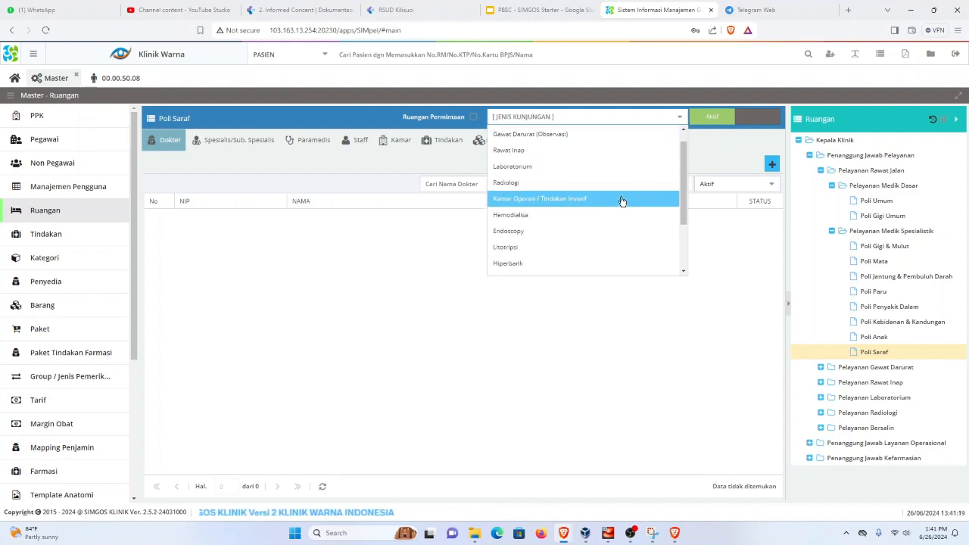
scroll(623, 200, up, 1)
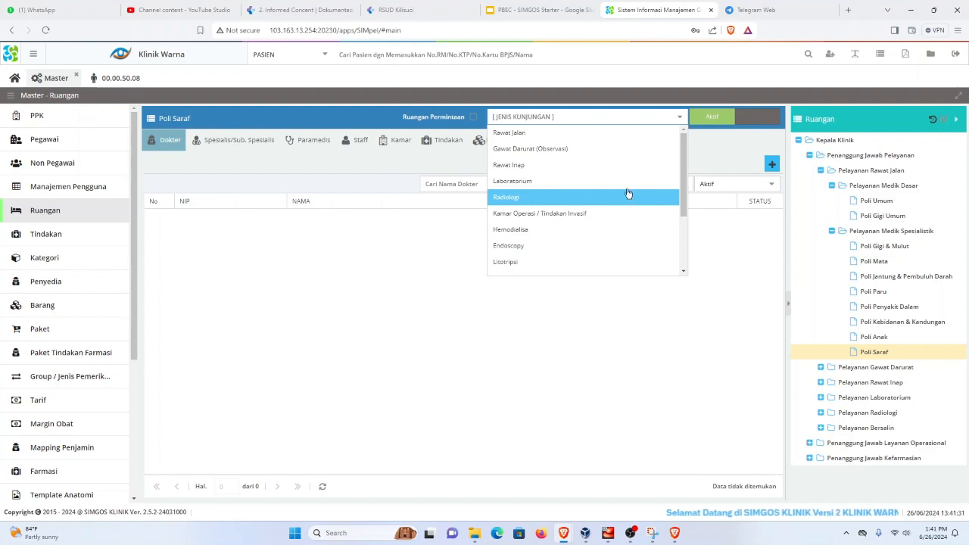
click(555, 133)
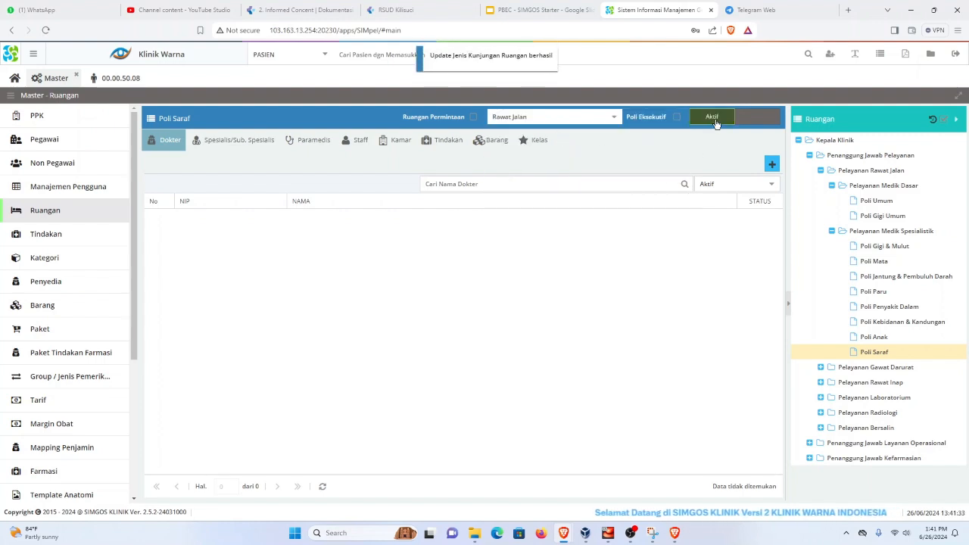
click(712, 117)
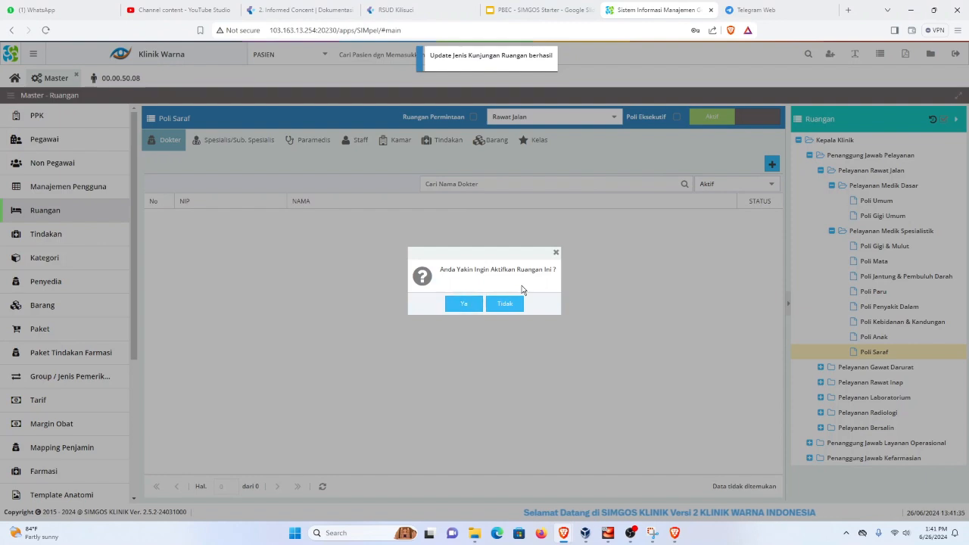
click(459, 303)
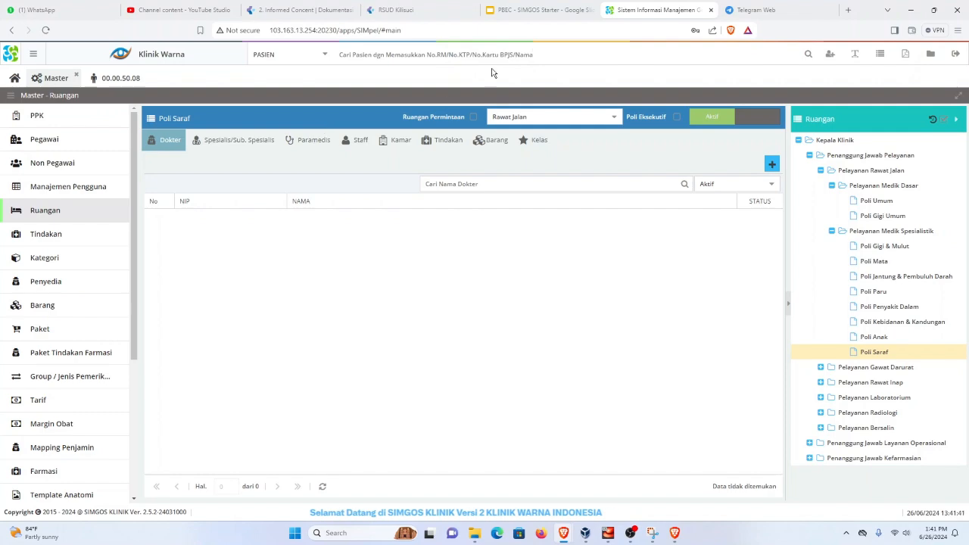
Step: Check the Ruangan instructions on slide 33 of the PBEC - SIMGOS Starter presentation in Google Slides and return to SIMGOS
click(539, 11)
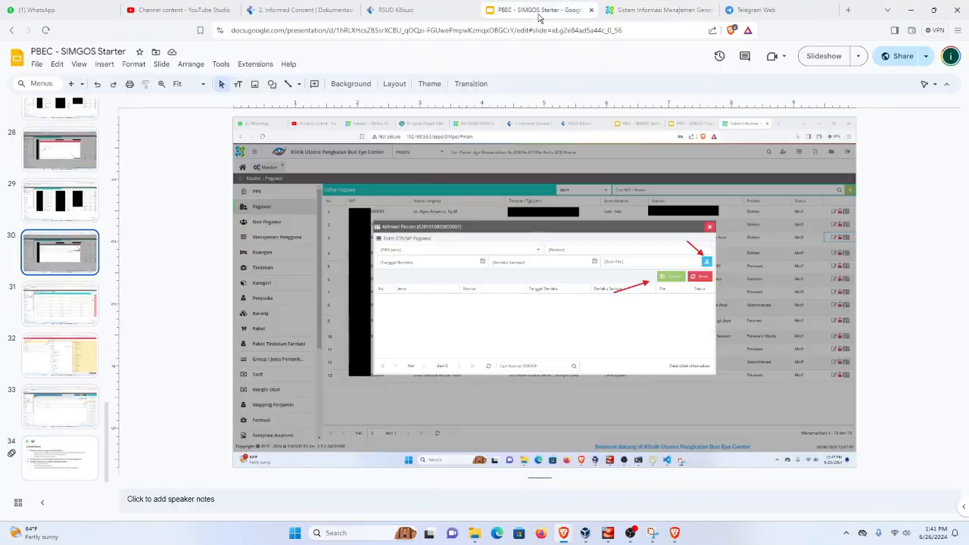
click(53, 395)
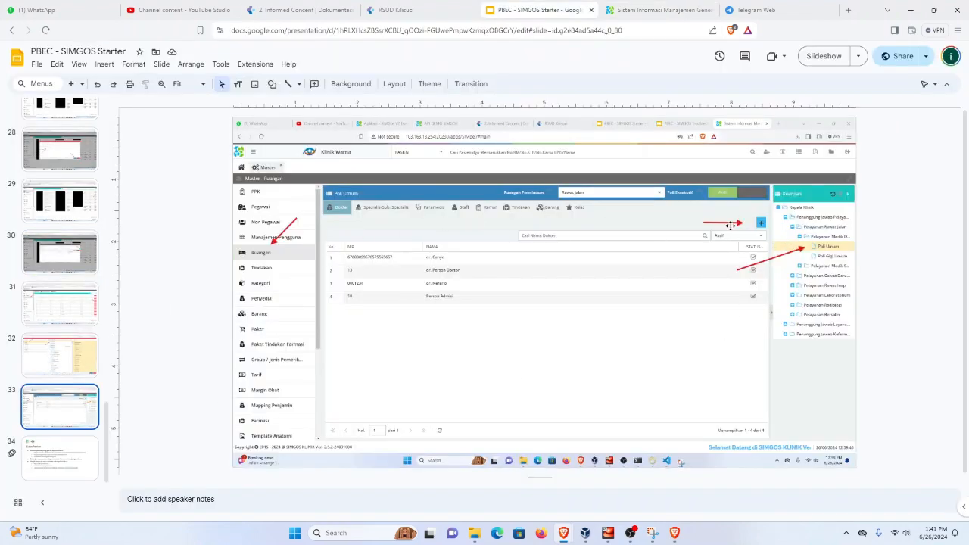
click(684, 9)
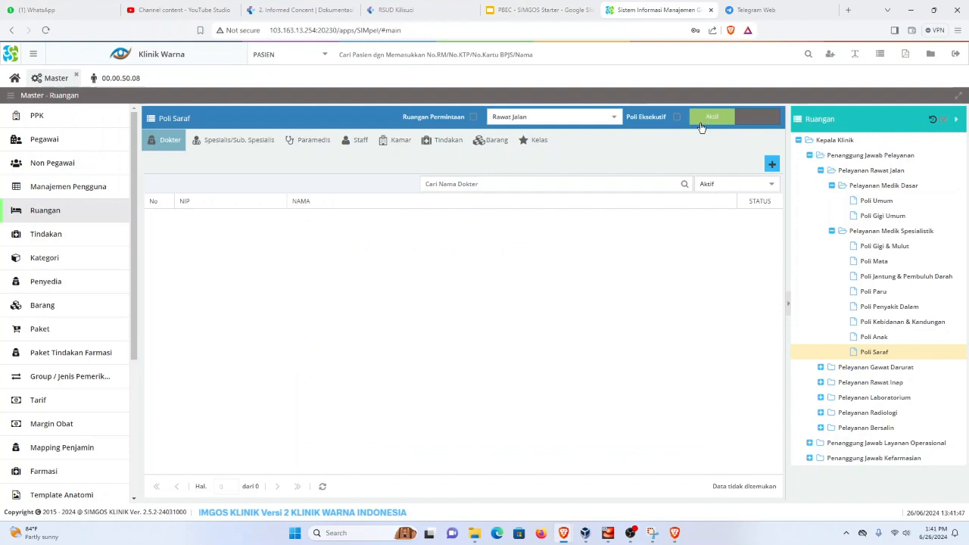
Step: Assign the newly registered doctor to the Poli Saraf room
click(771, 163)
click(436, 165)
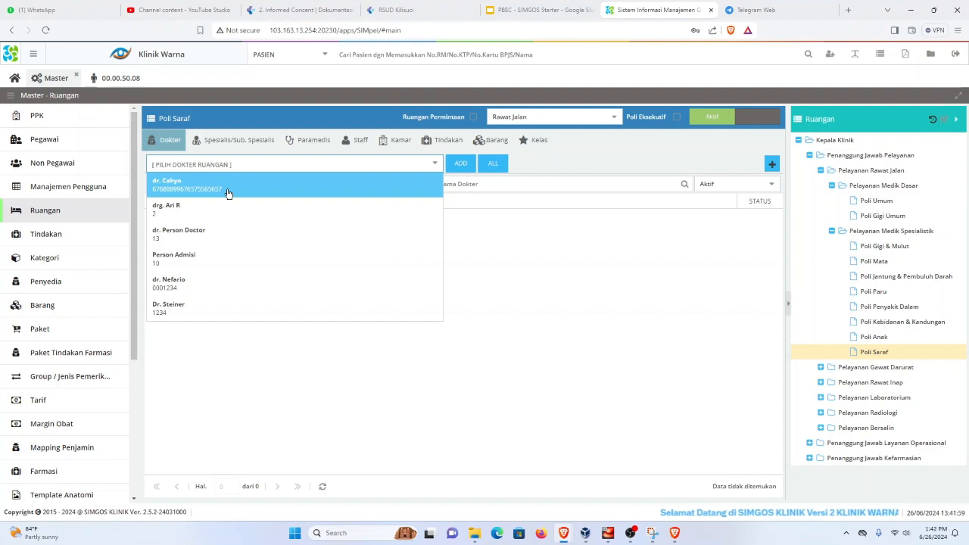
click(200, 311)
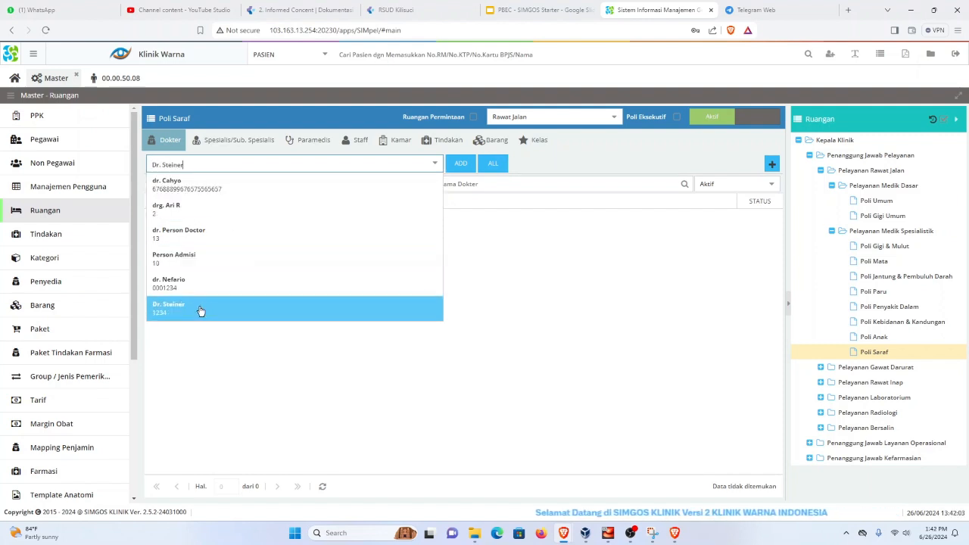
click(358, 320)
click(461, 164)
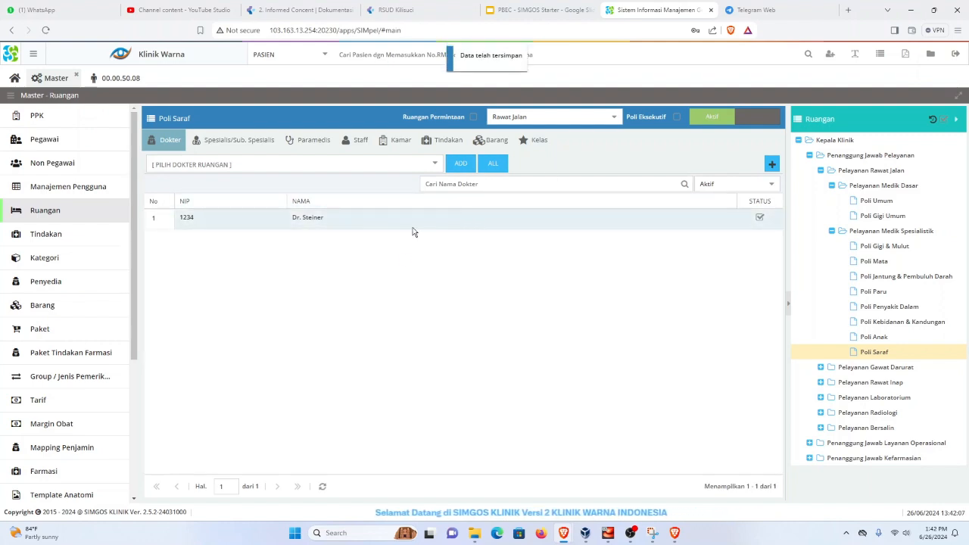
Step: Close the open patient record, reopen the second patient in the Daftar Pasien list, and start a new visit registration
click(148, 75)
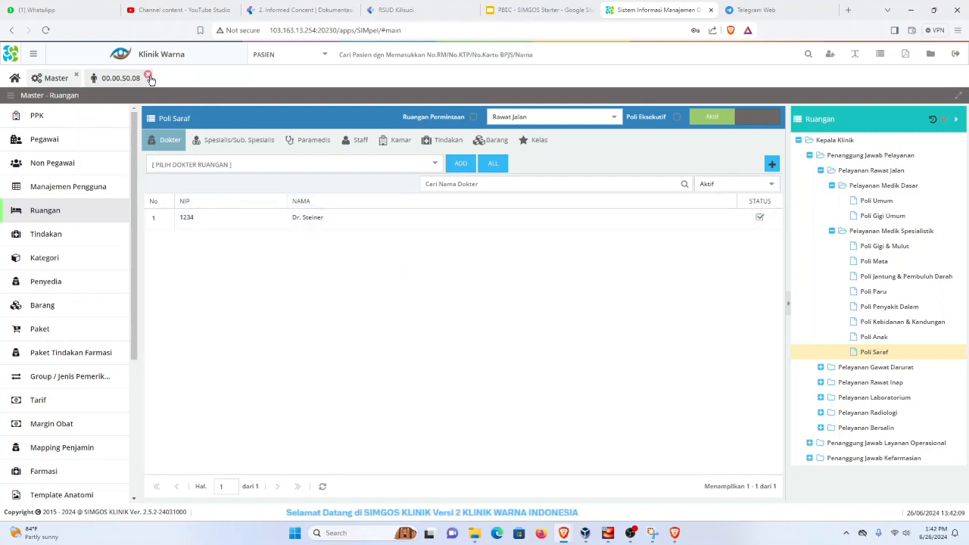
click(878, 55)
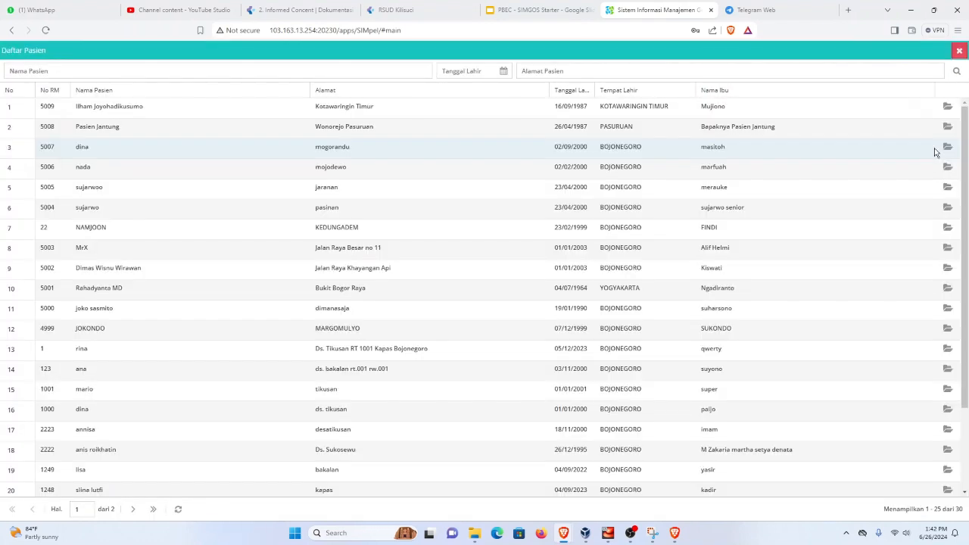
click(949, 126)
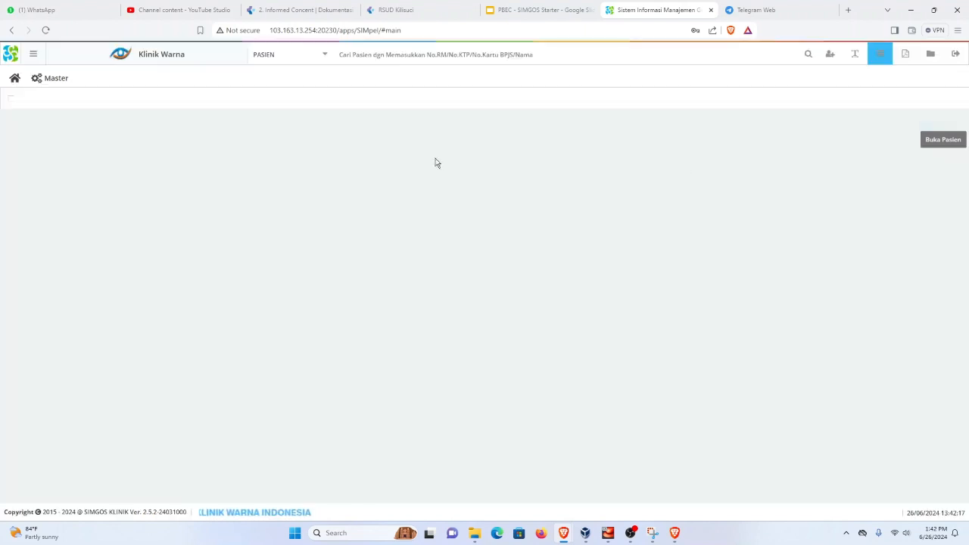
click(836, 109)
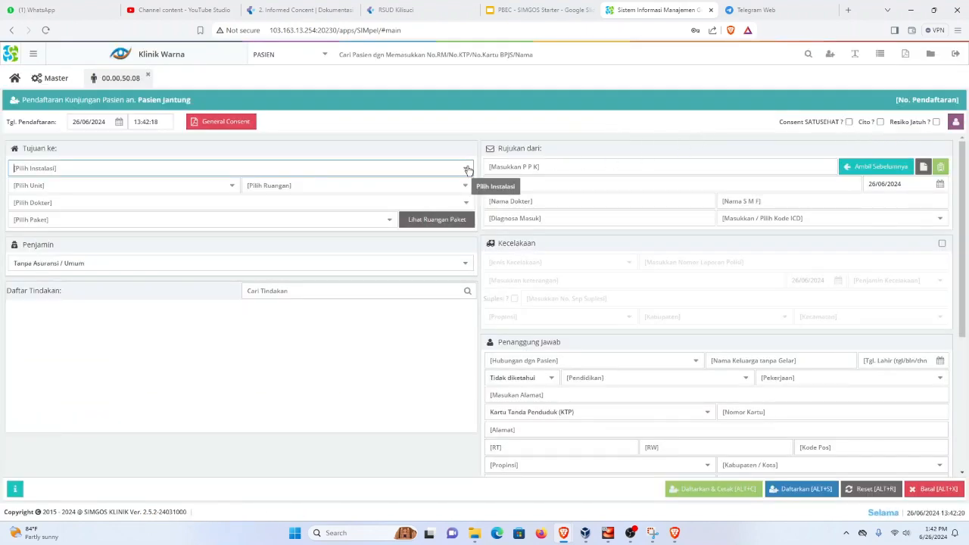
Step: Set the visit destination to Pelayanan Rawat Jalan, Pelayanan Medik Spesialistik, Poli Saraf, with the newly assigned doctor
click(468, 168)
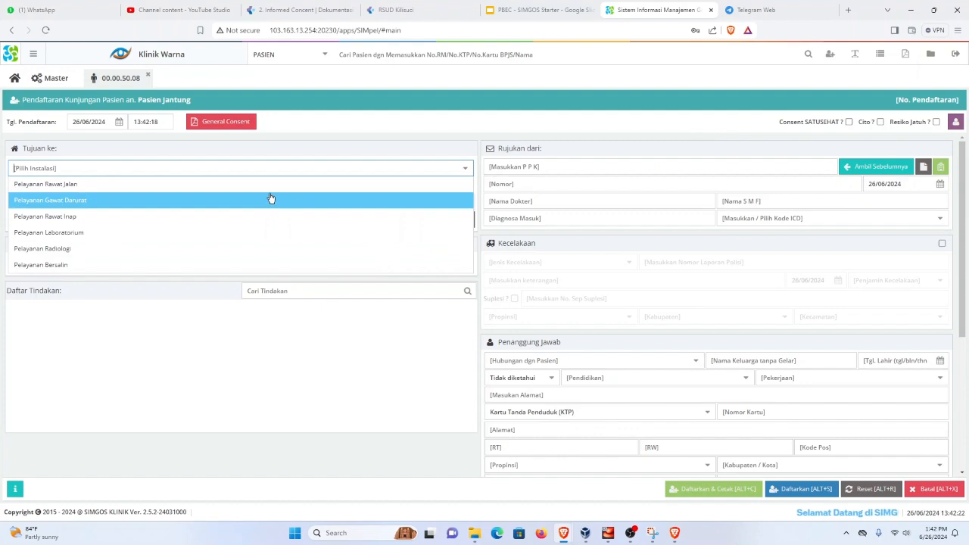
click(246, 185)
click(232, 186)
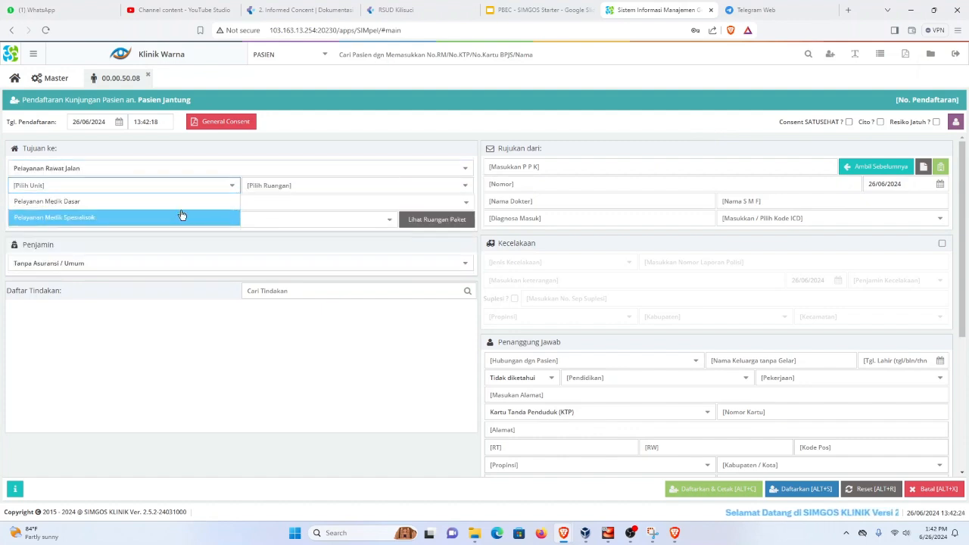
click(181, 217)
click(469, 189)
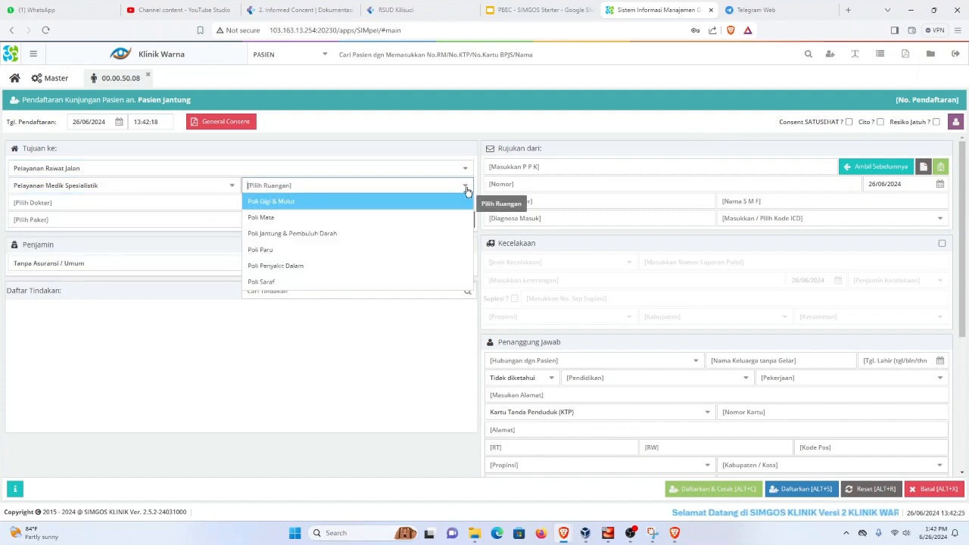
click(257, 281)
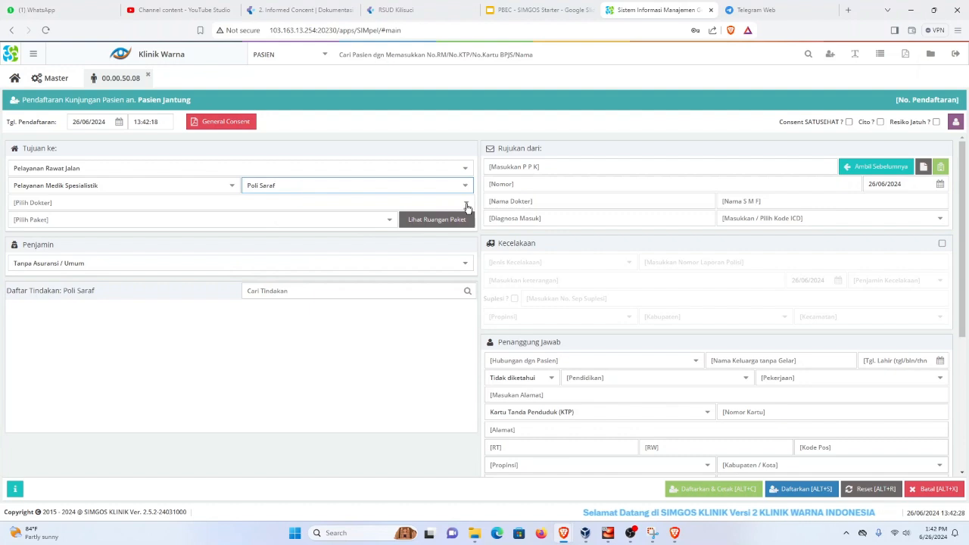
click(447, 202)
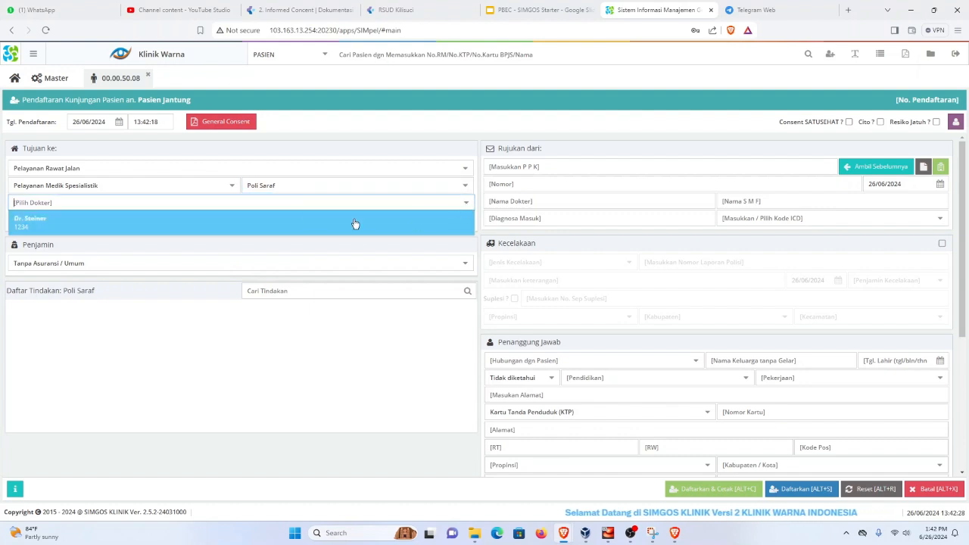
click(173, 228)
click(2, 228)
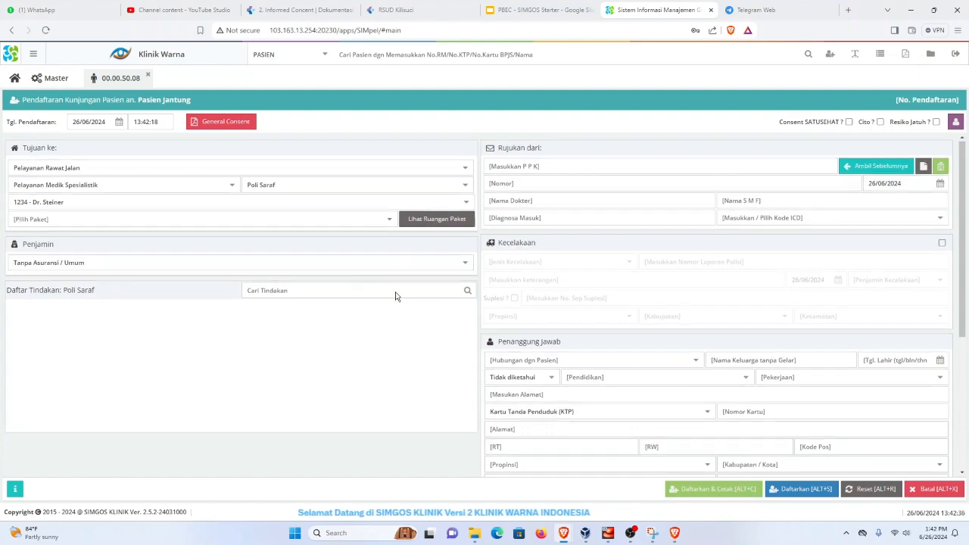
Step: Under Pengantar Pasien, set the relationship to Orang Tua and the family name to father, and register the visit without printing
scroll(396, 296, down, 3)
scroll(254, 223, up, 3)
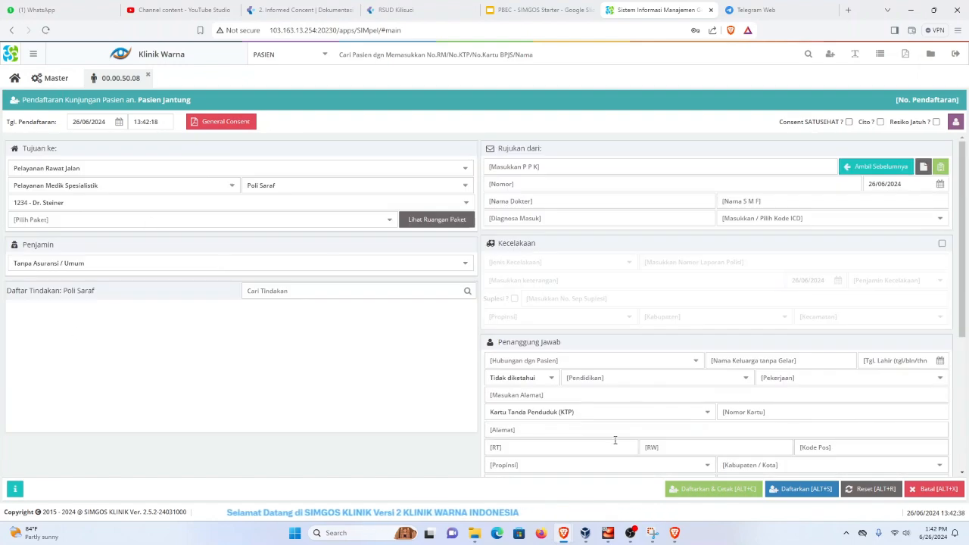
scroll(733, 279, down, 5)
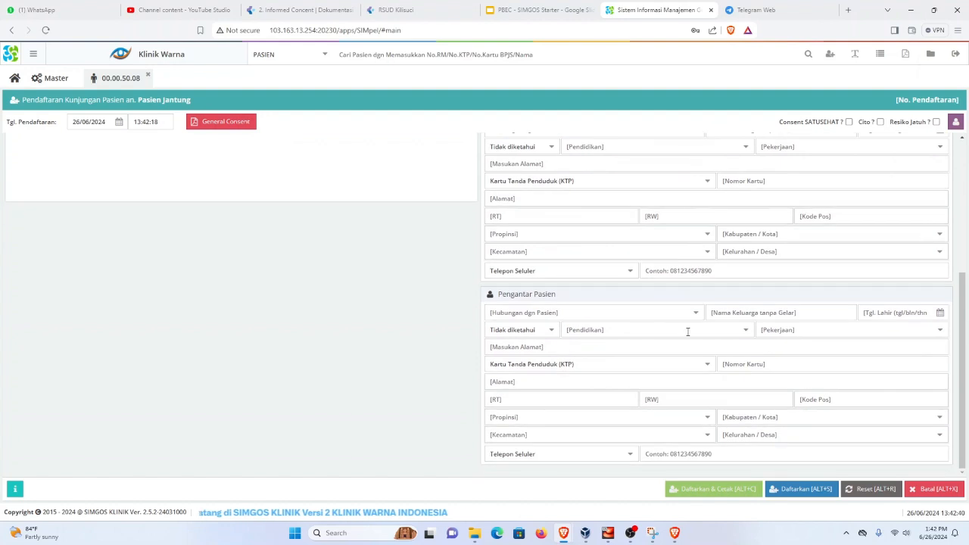
click(696, 315)
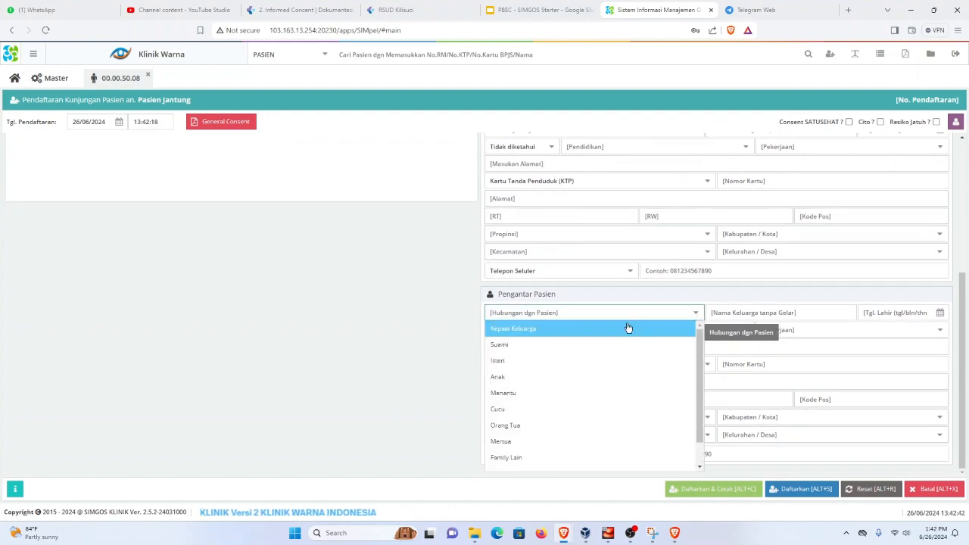
scroll(540, 394, down, 1)
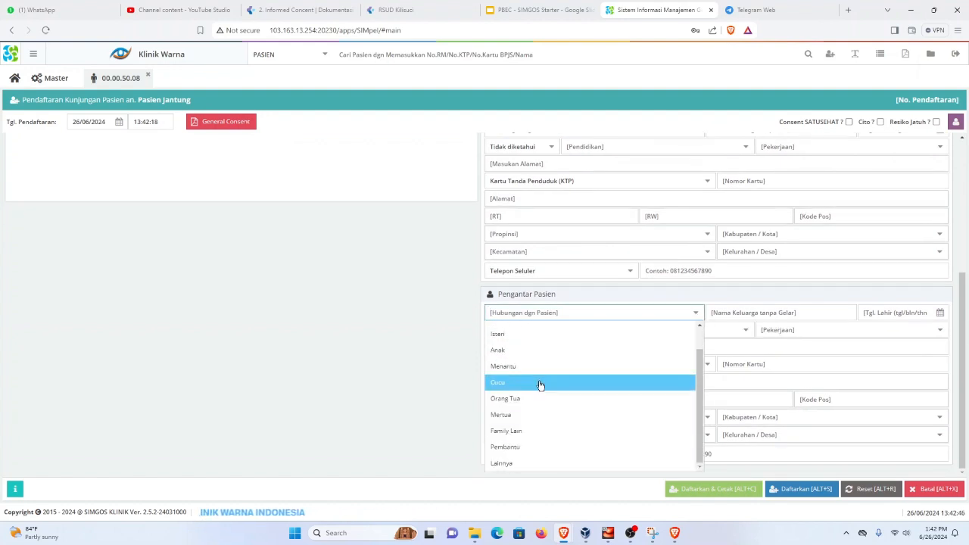
click(521, 399)
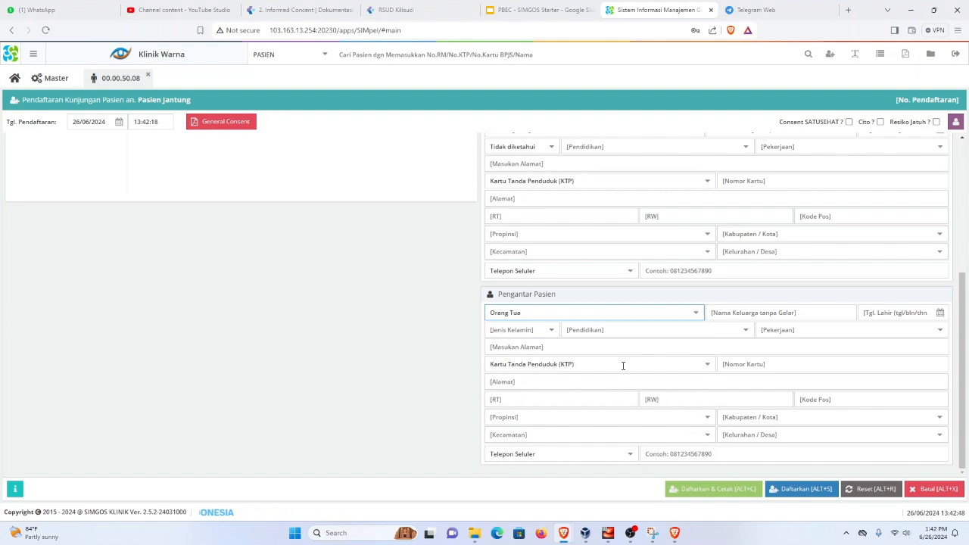
click(806, 311)
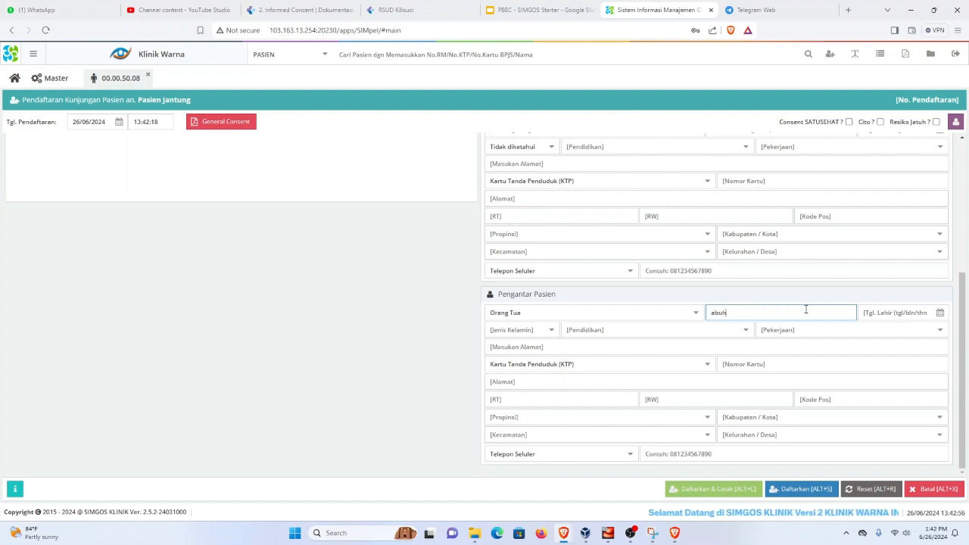
text(ab)
key(BackSpace)
key(BackSpace)
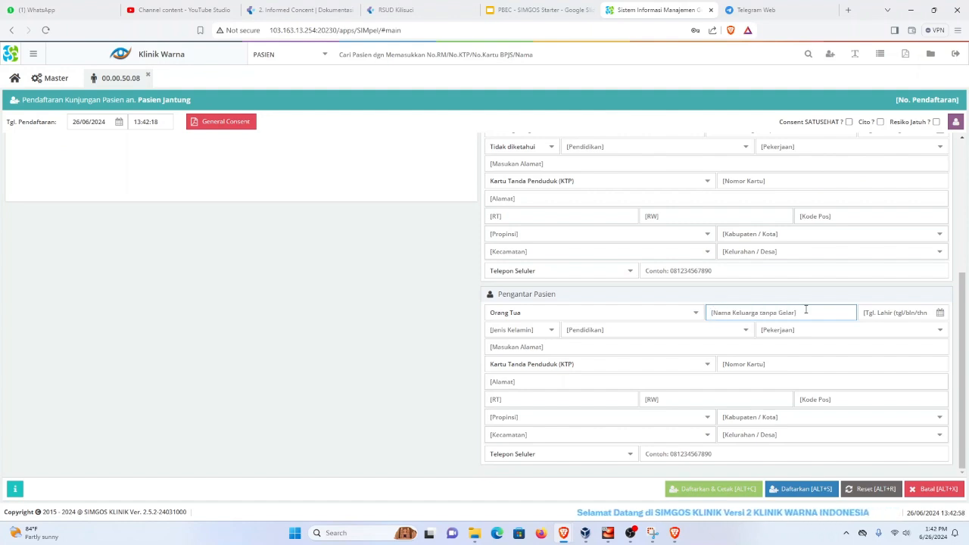
text(fatoni)
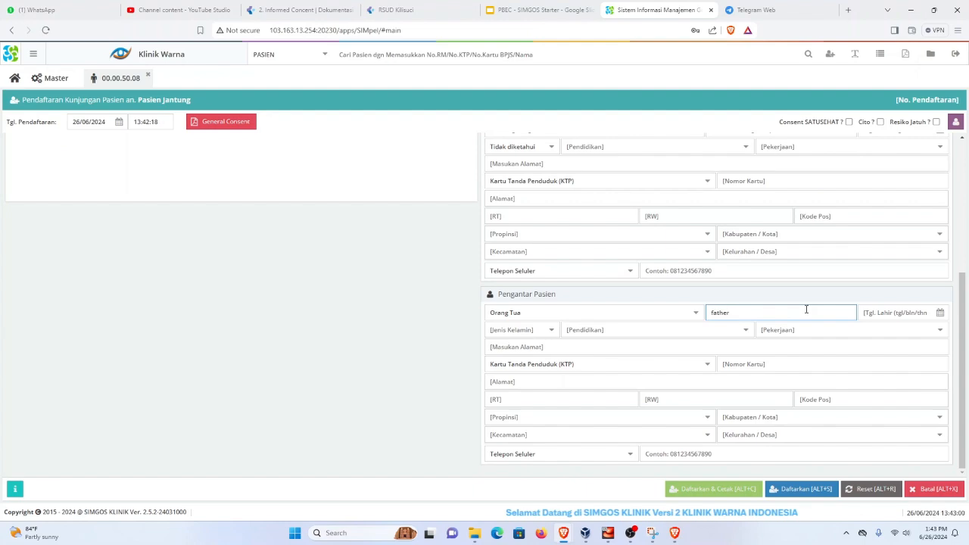
click(786, 272)
scroll(785, 303, up, 5)
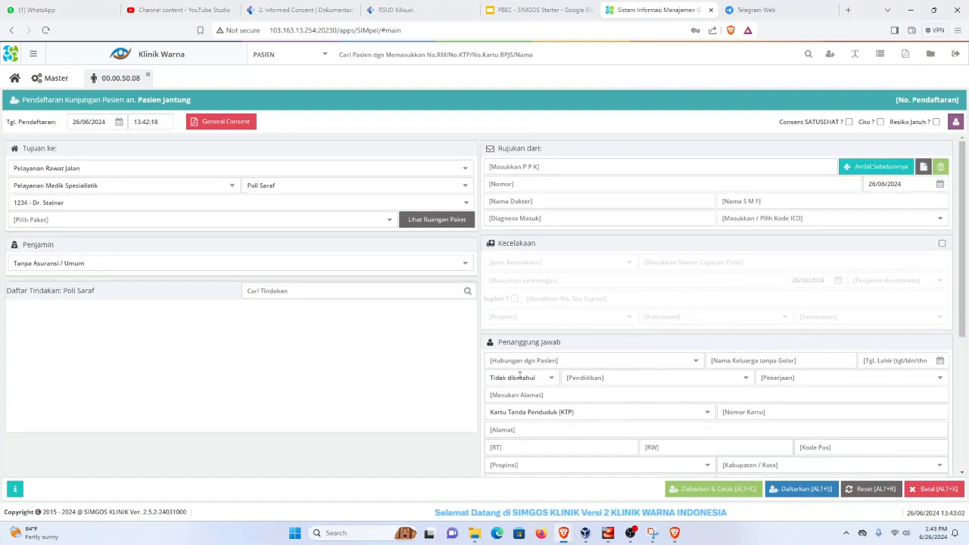
click(812, 491)
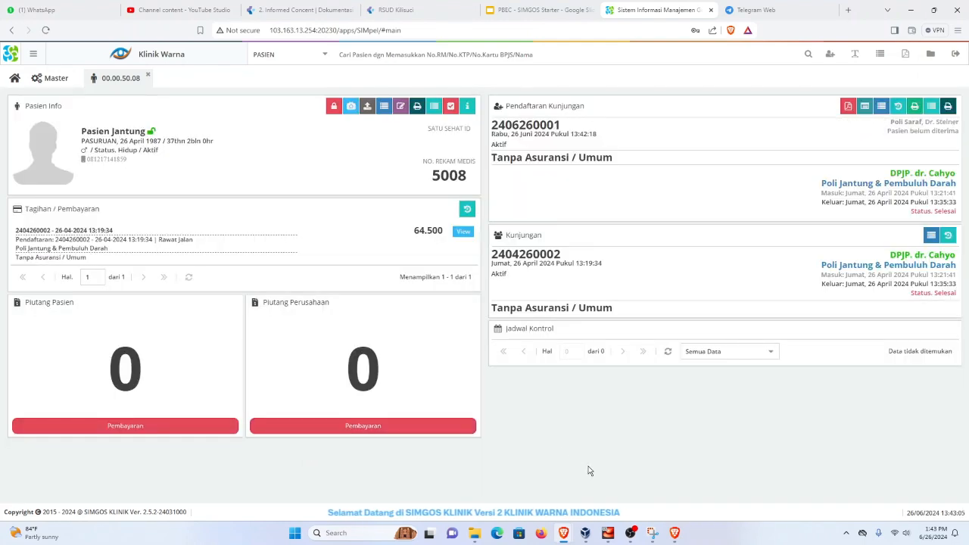
Step: Check the Pengunjung list in the doctor's private browser window, and in the reloaded home page of the administrator's window
mouse_move(563, 533)
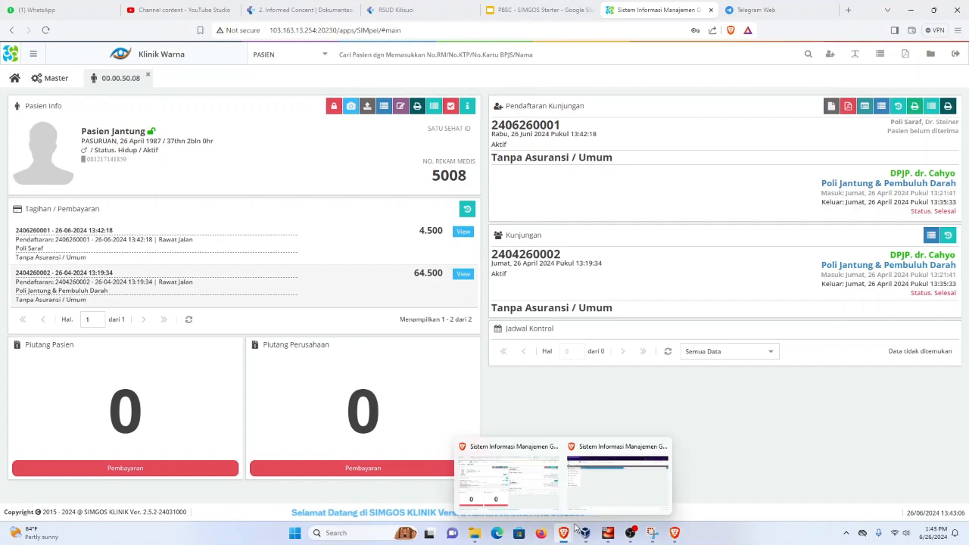
click(561, 452)
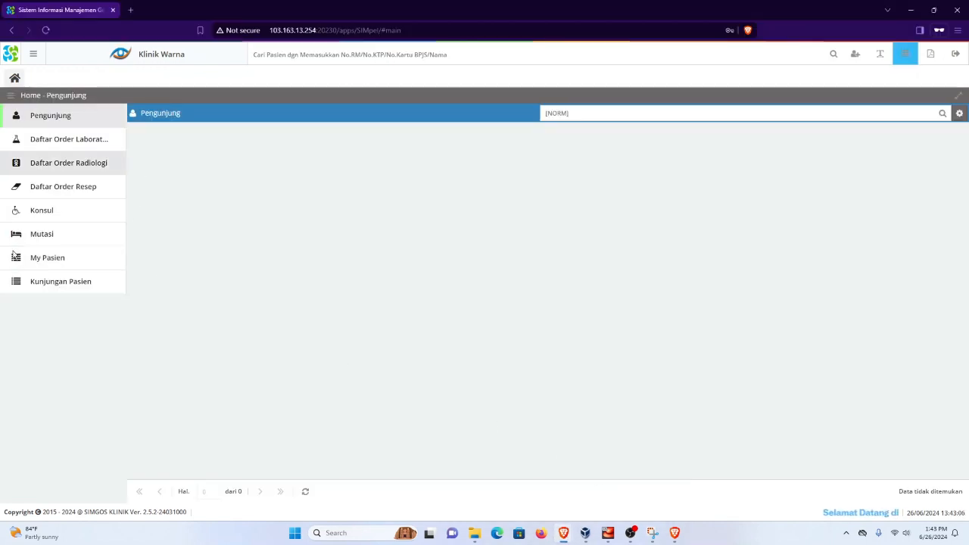
mouse_move(564, 533)
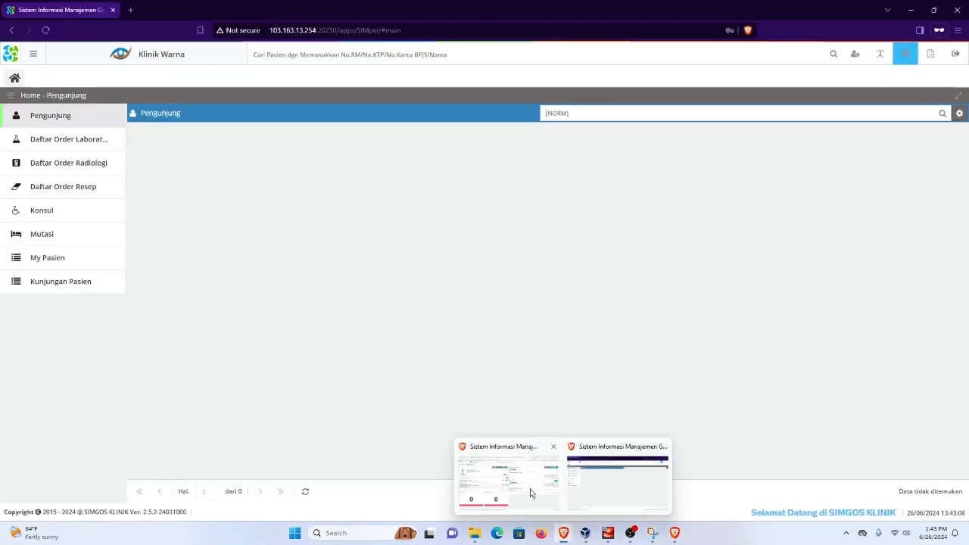
click(523, 485)
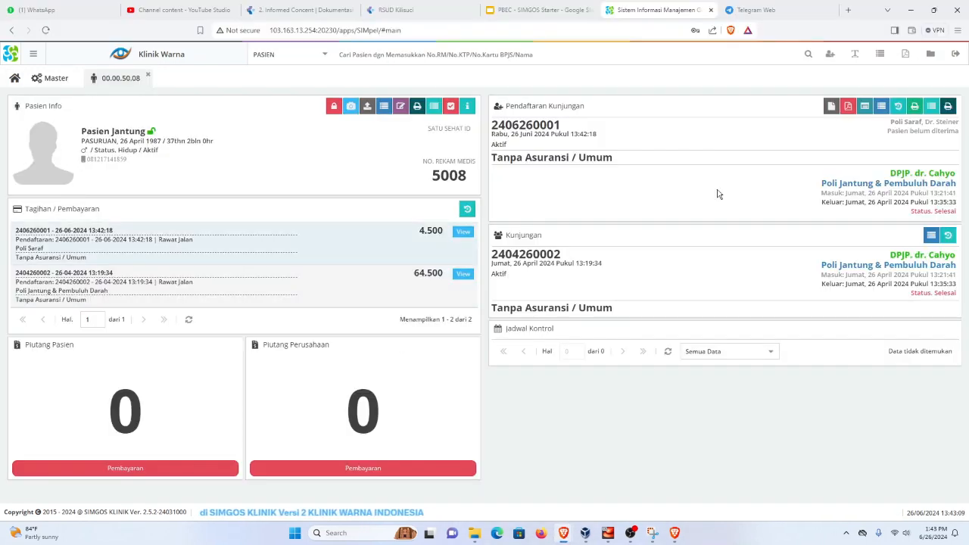
click(33, 53)
click(139, 82)
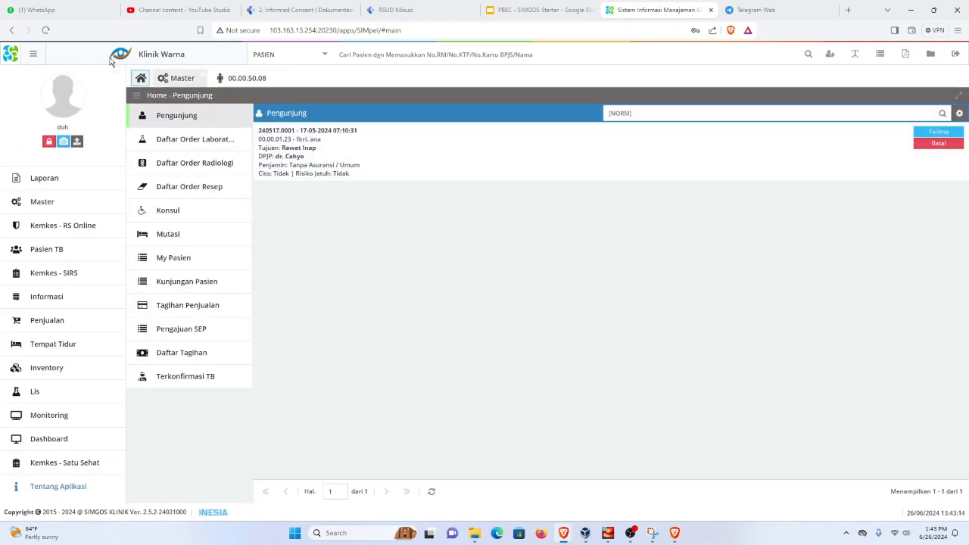
click(46, 31)
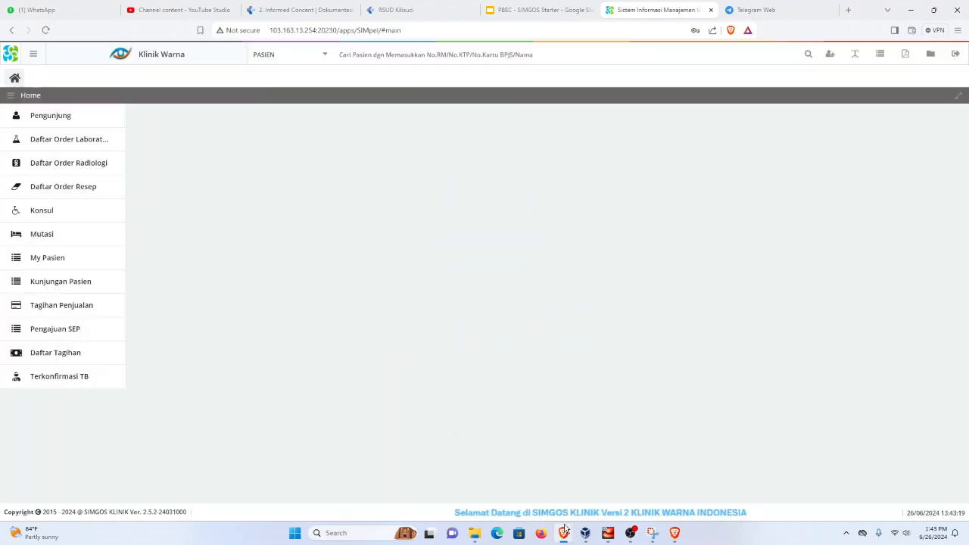
Step: Reload the doctor's private window to check its Pengunjung list, and view the Daftar Pasien list in the administrator's window
mouse_move(564, 533)
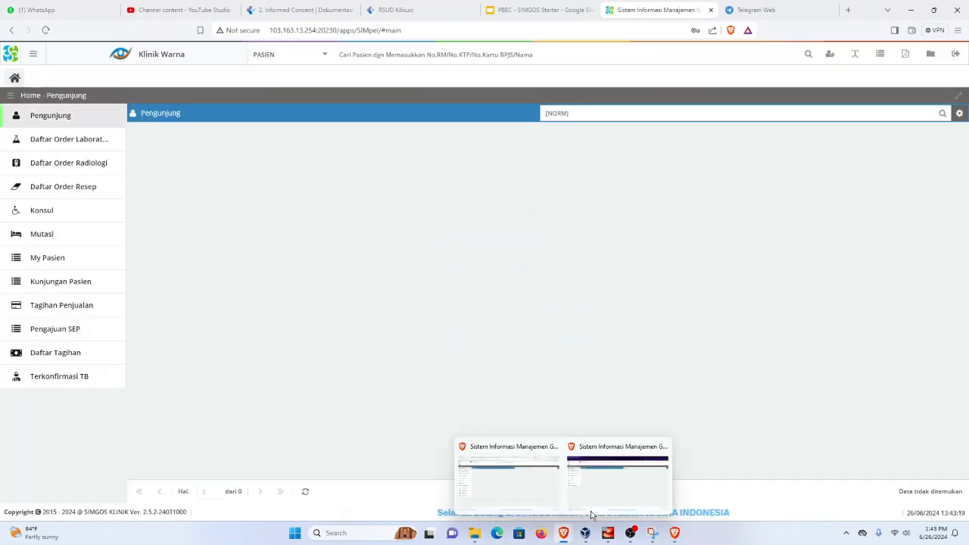
click(618, 477)
click(45, 31)
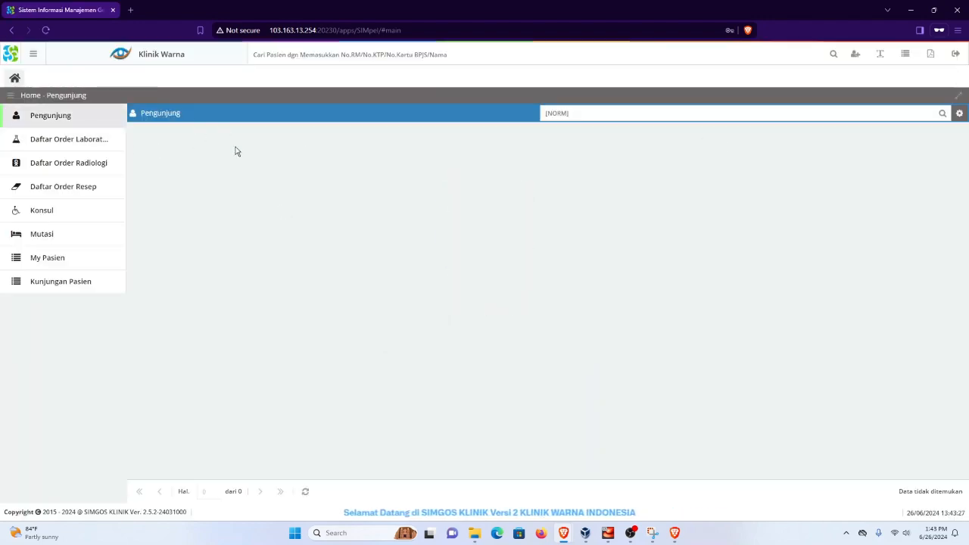
mouse_move(562, 538)
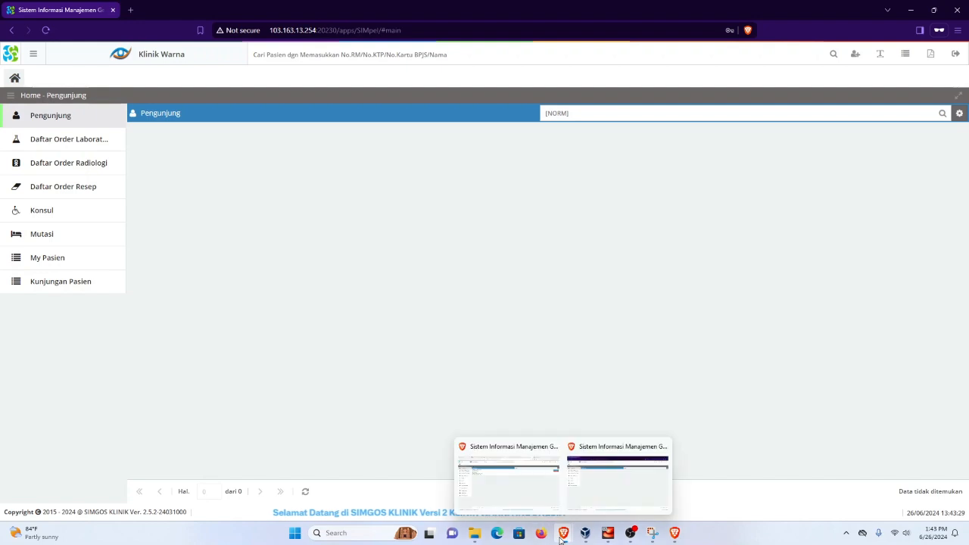
click(512, 460)
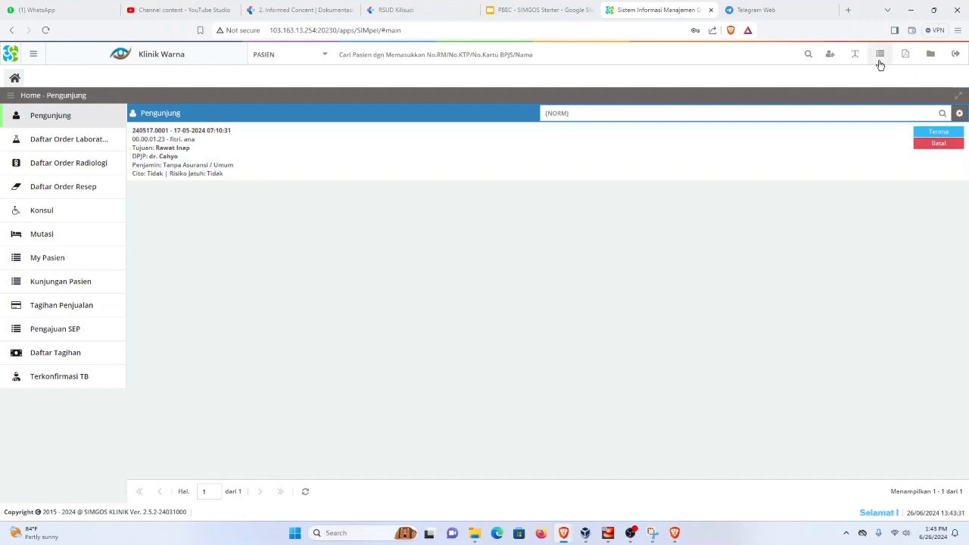
click(880, 54)
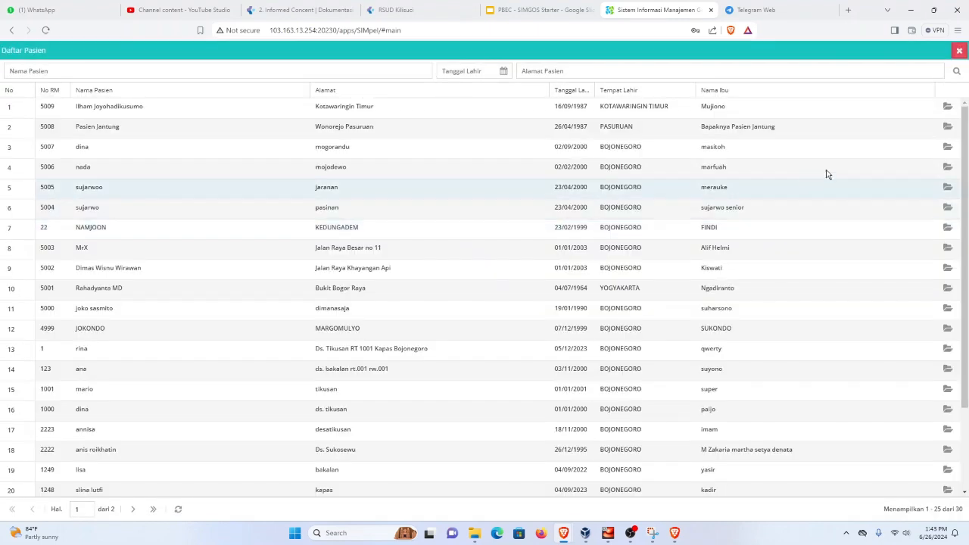
click(959, 52)
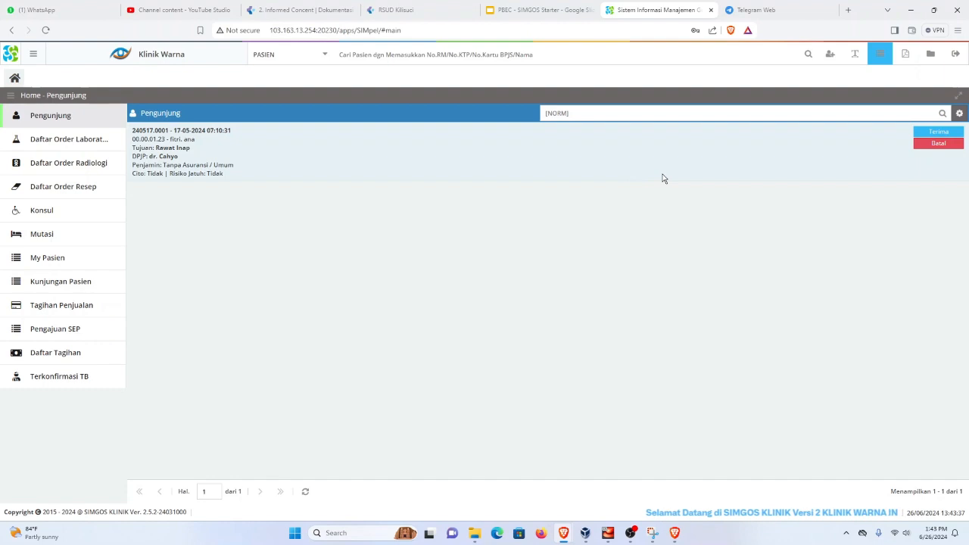
click(33, 53)
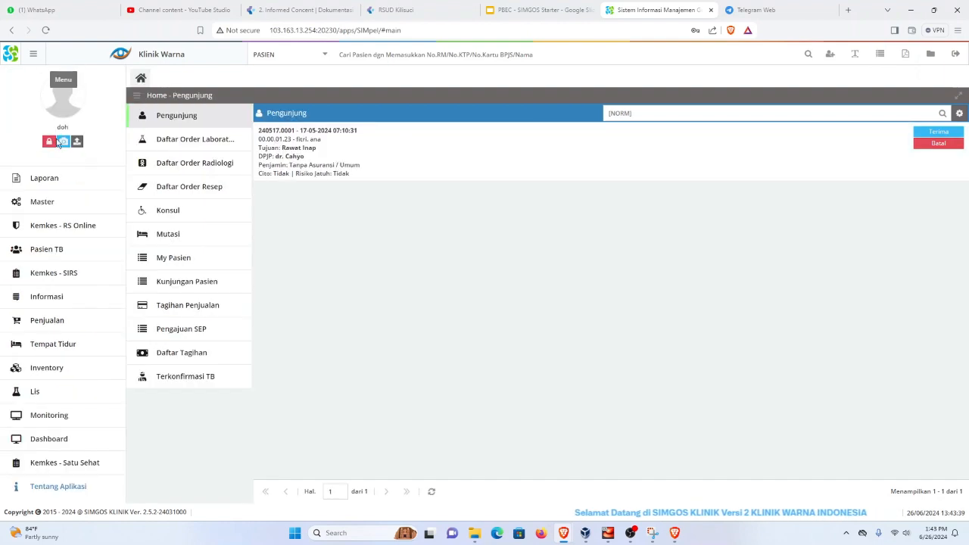
click(43, 202)
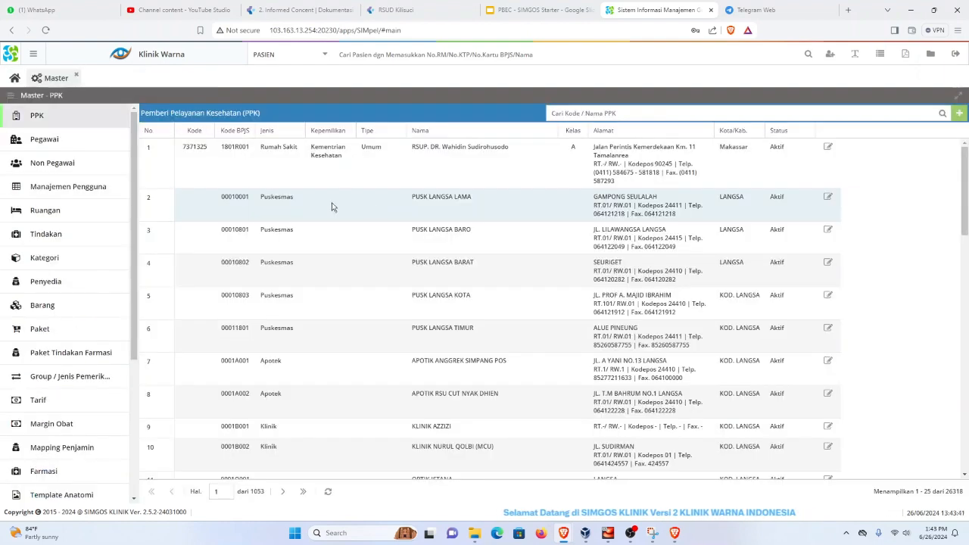
click(72, 188)
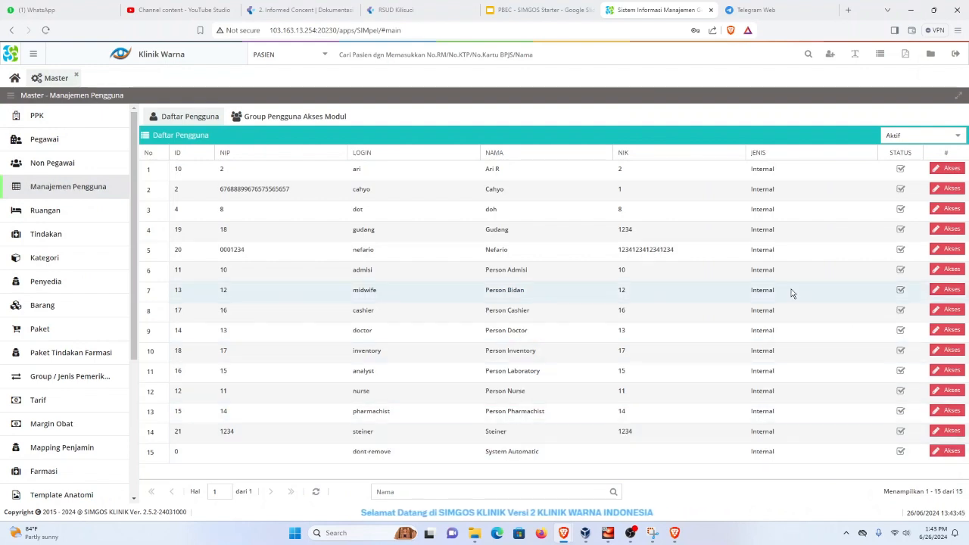
click(950, 209)
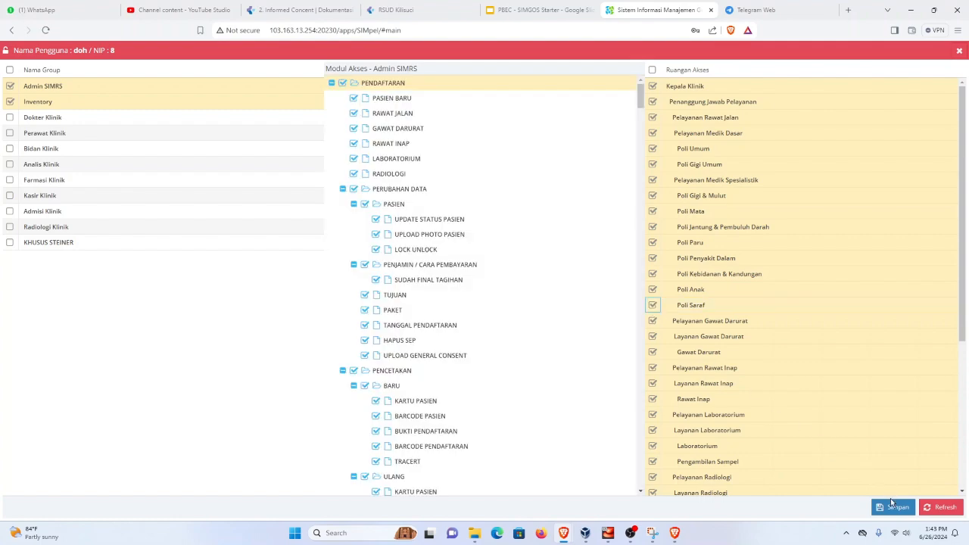
click(894, 508)
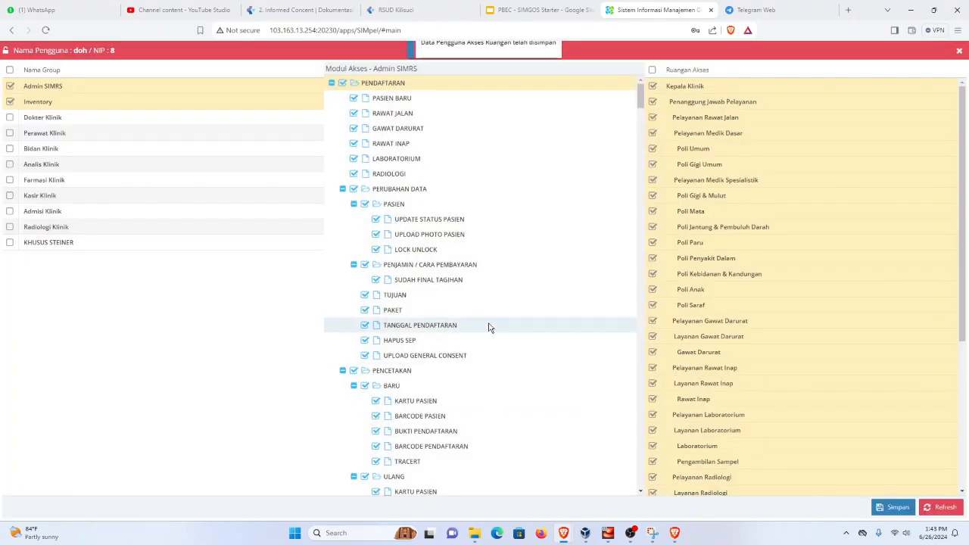
click(959, 51)
Step: Reload the administrator's home page and compare its Pengunjung list with the one in the doctor's private window
click(48, 31)
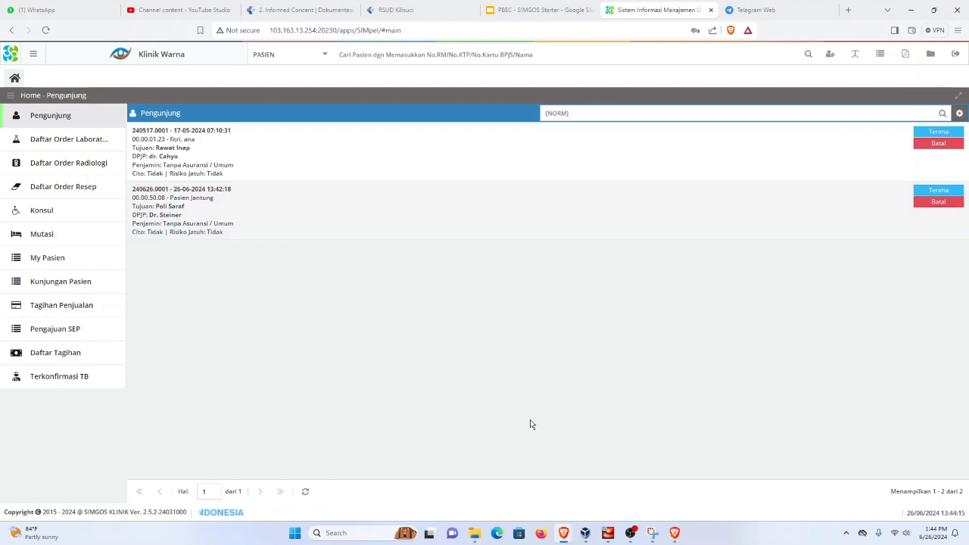
click(613, 497)
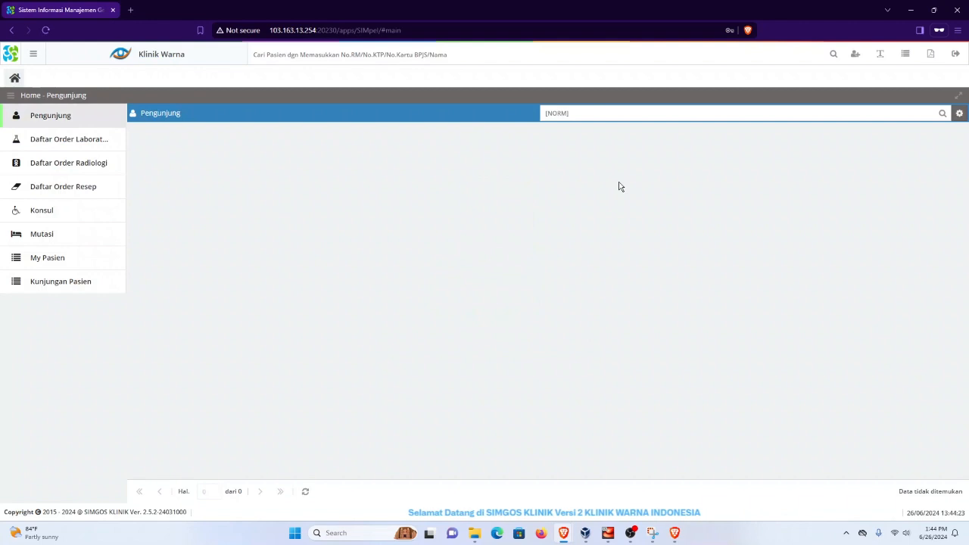
click(563, 533)
click(507, 483)
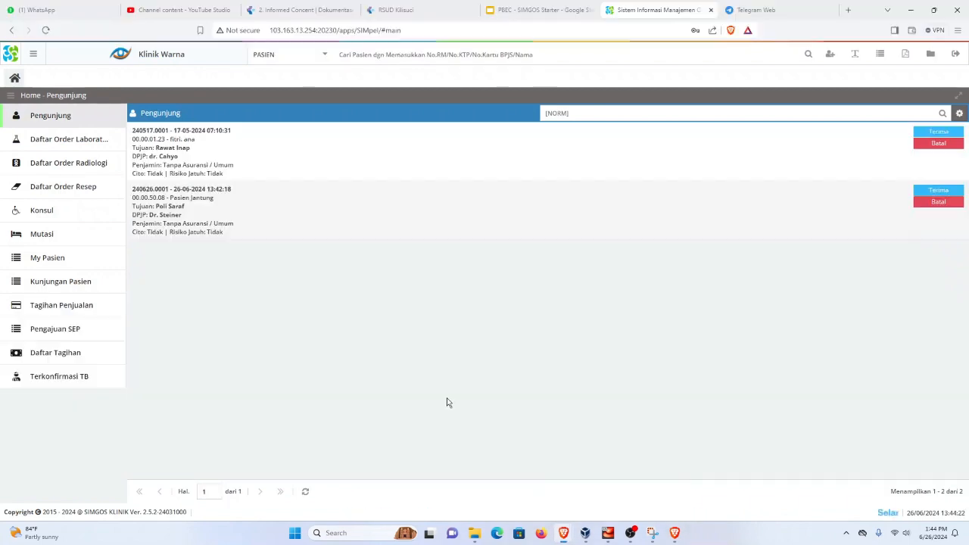
Step: Examine the group, module and room access of the new doctor's account in the administrator's user management
click(34, 55)
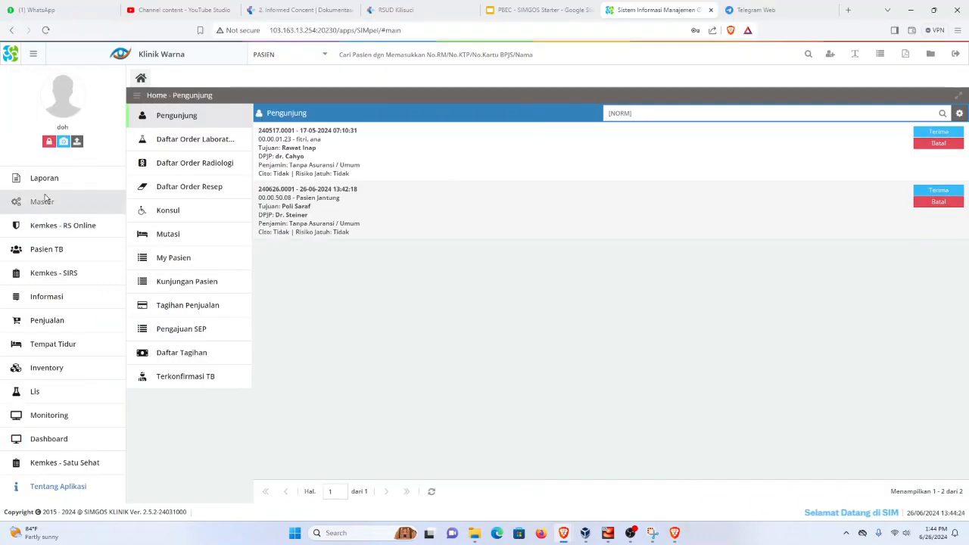
click(43, 199)
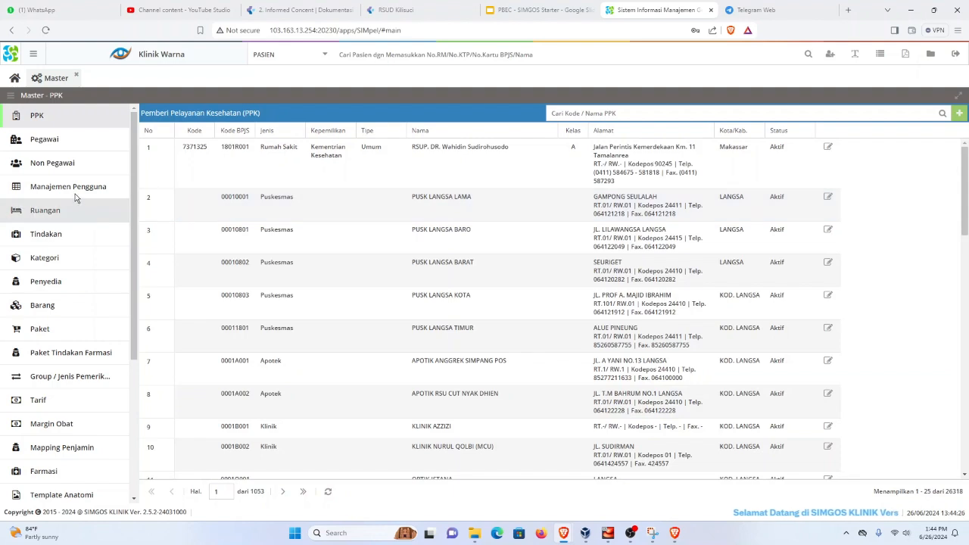
click(56, 188)
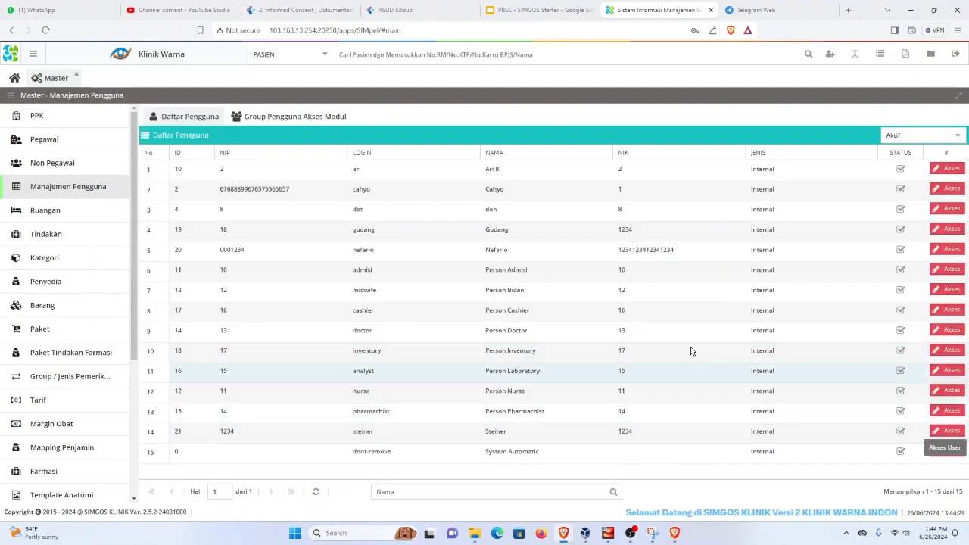
click(943, 431)
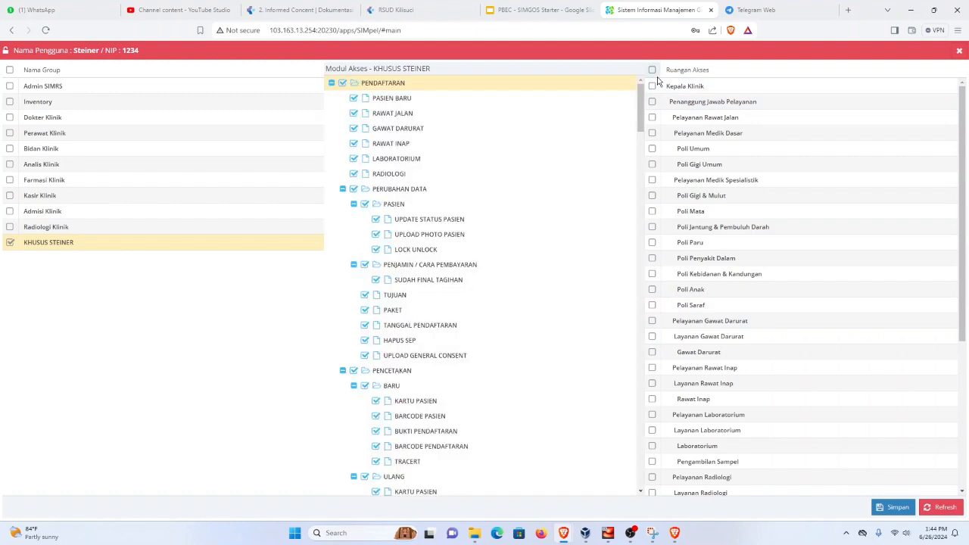
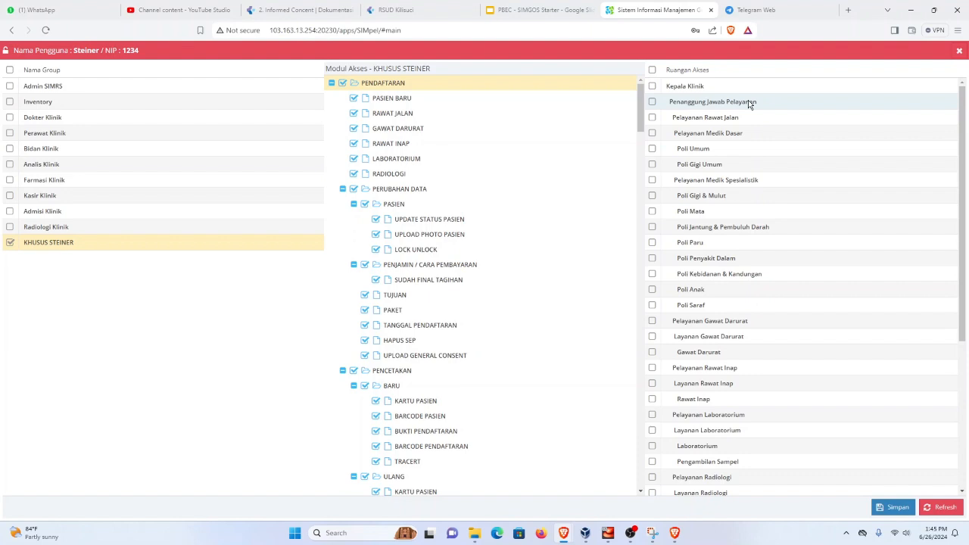
click(960, 52)
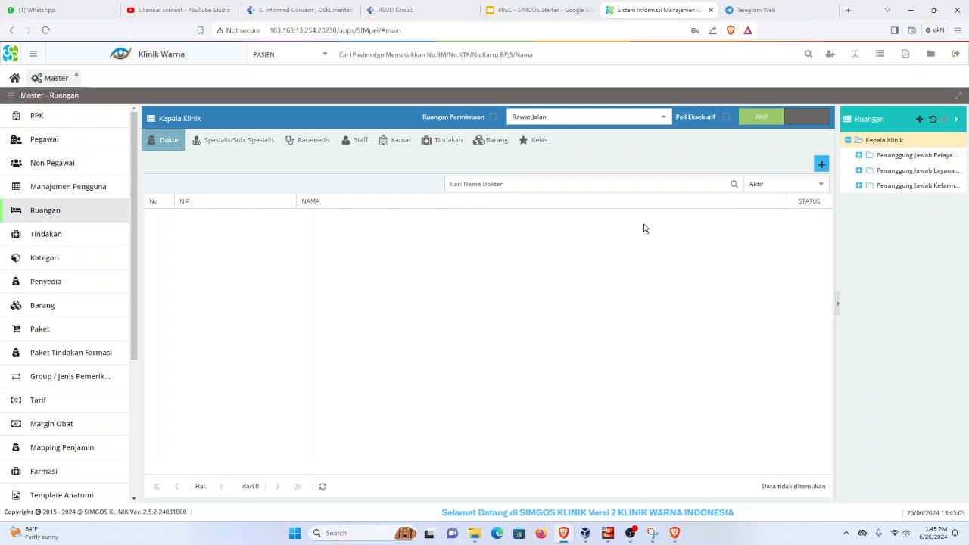
Step: View the doctors assigned to the Poli Saraf room under Pelayanan Rawat Jalan, Pelayanan Medik Spesialistik
click(859, 155)
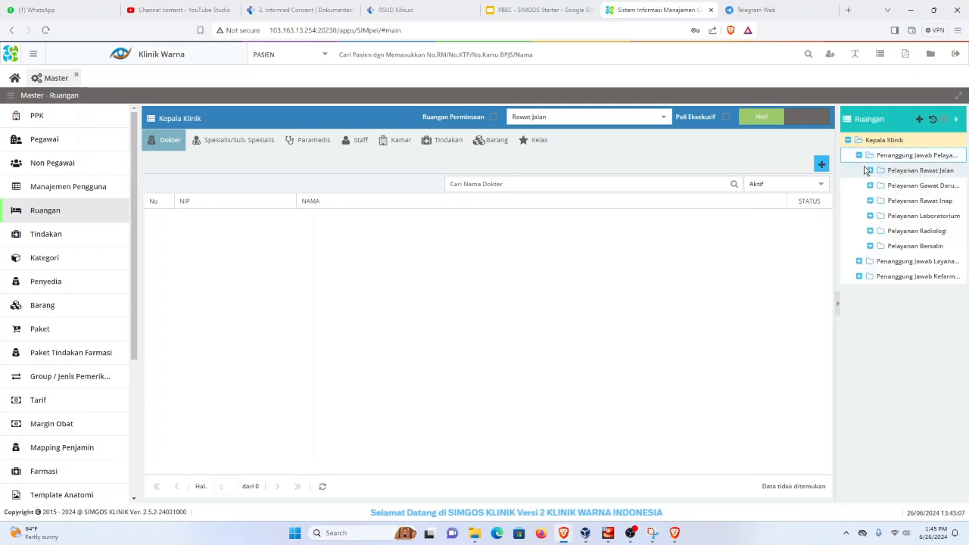
click(882, 186)
click(871, 172)
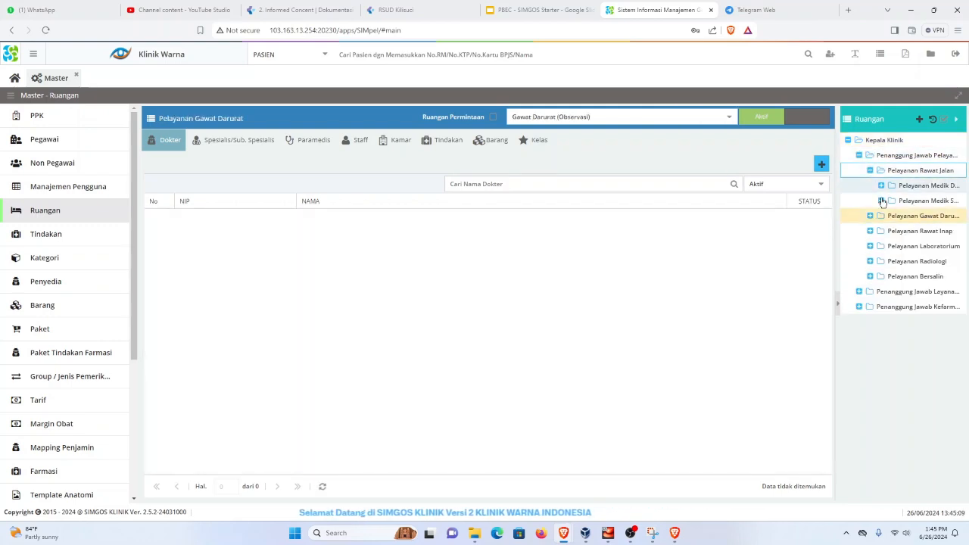
click(882, 201)
click(922, 322)
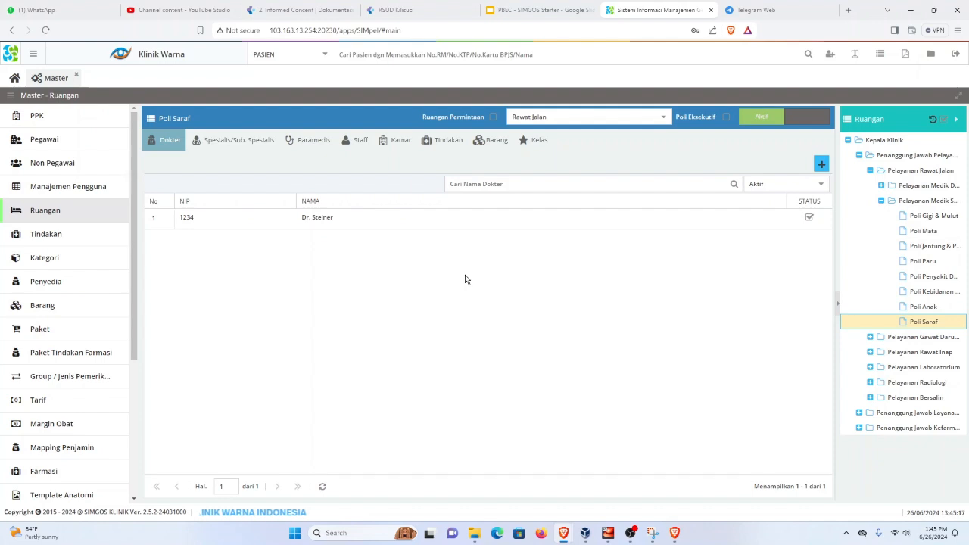
Step: Grant the new doctor's user account access to the Poli Saraf room and save the access settings
click(99, 188)
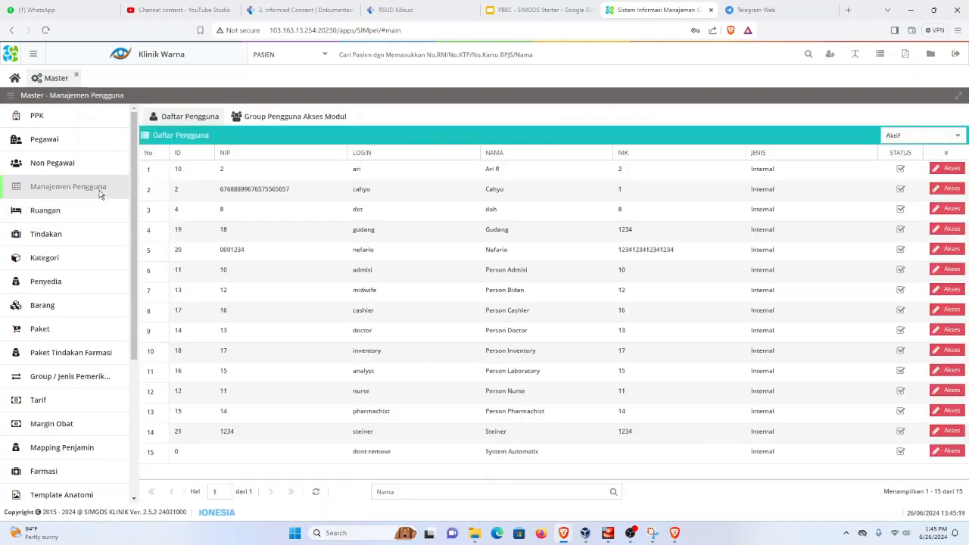
click(951, 430)
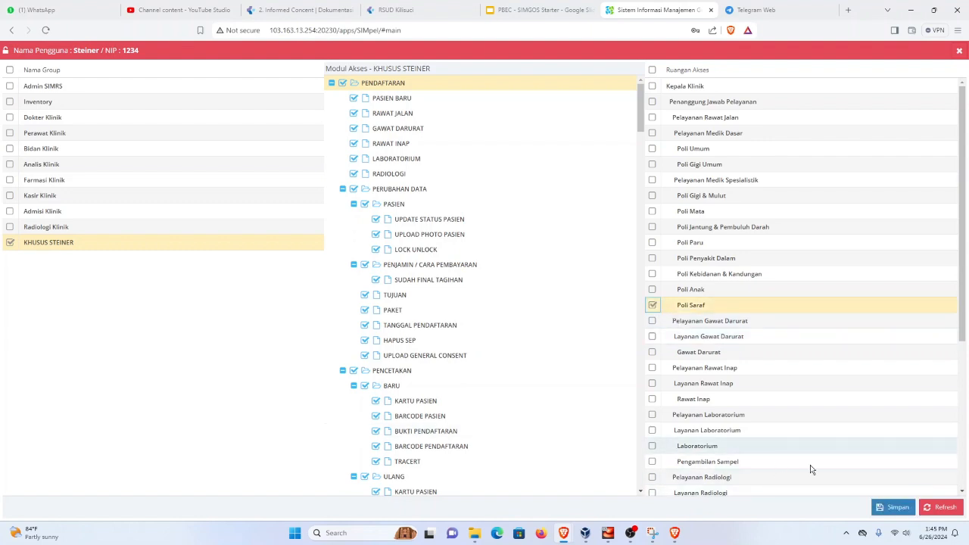
click(885, 508)
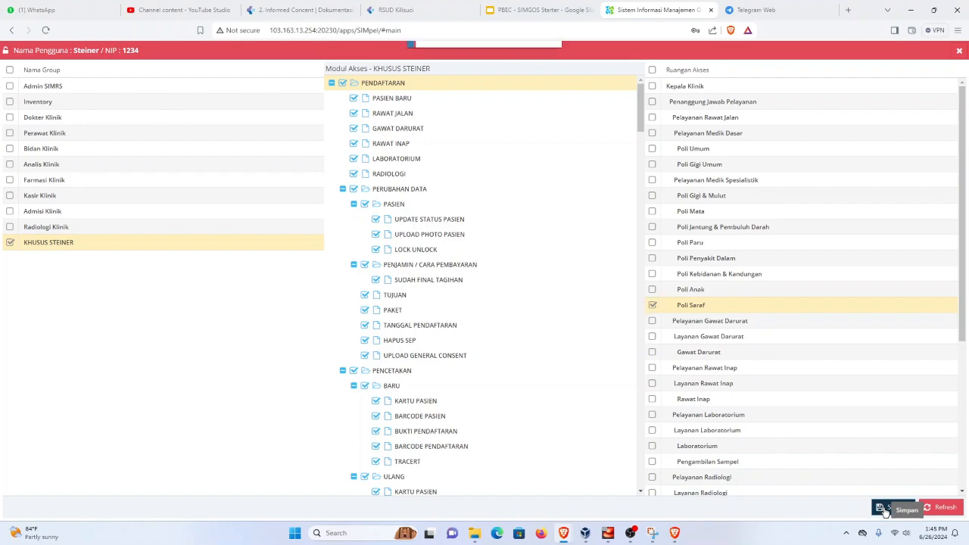
Step: Reload the doctor's private window and accept the patient's Poli Saraf visit from the Pengunjung list
mouse_move(563, 533)
click(604, 491)
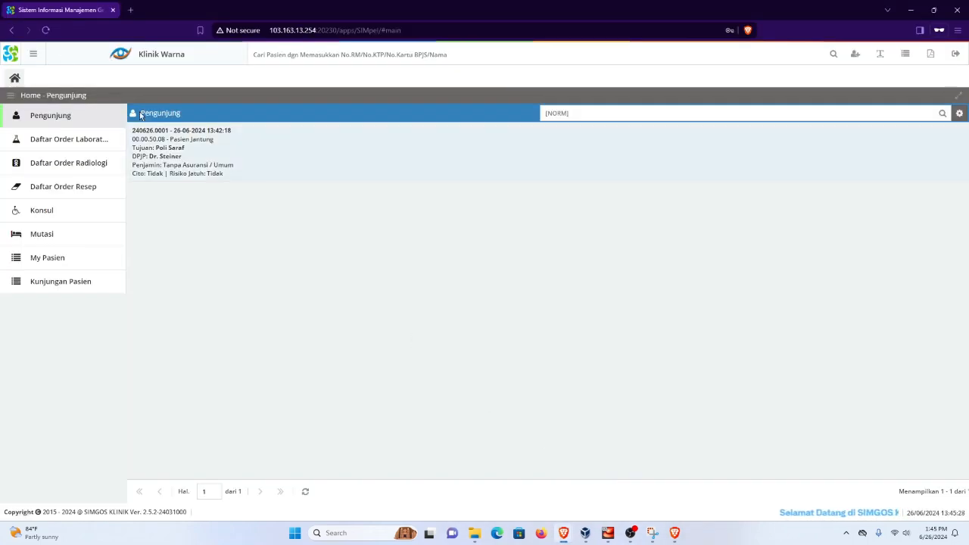
click(46, 30)
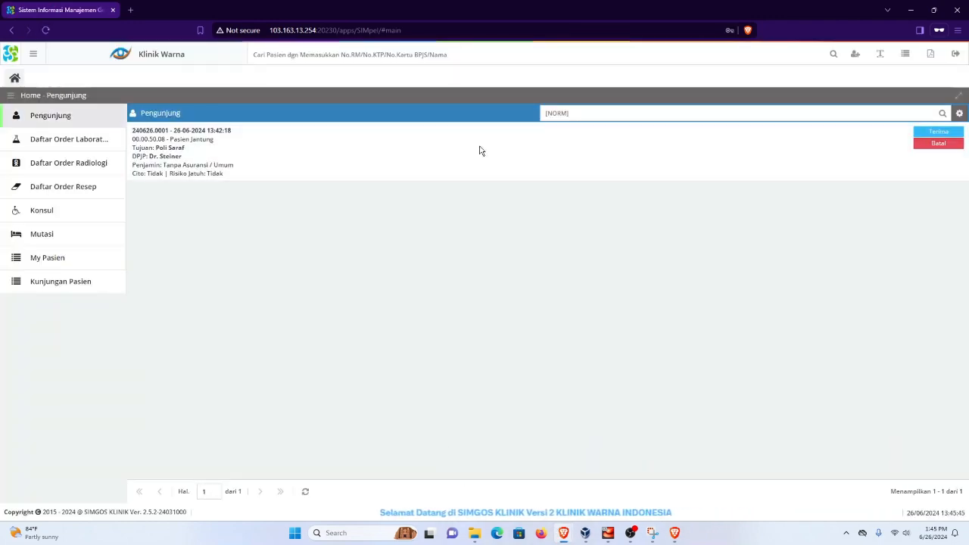
click(33, 57)
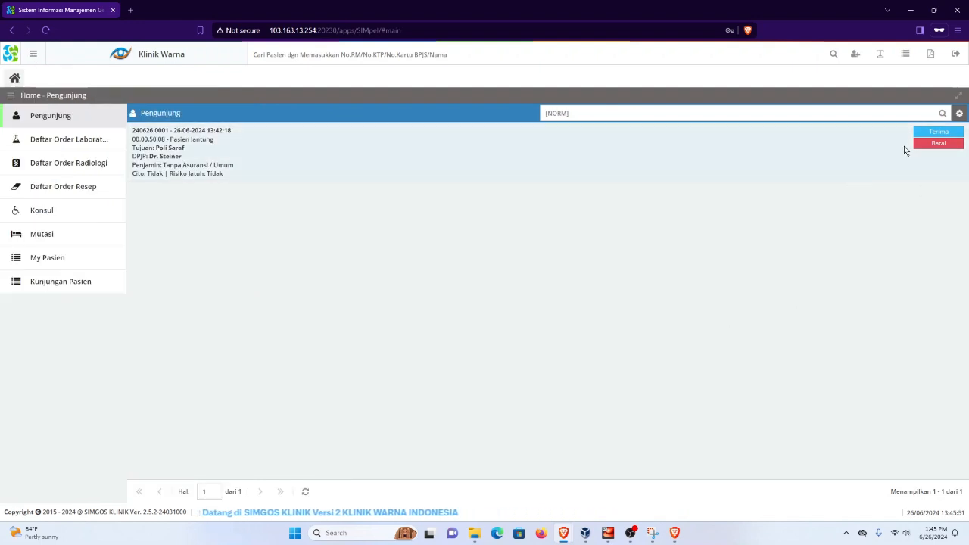
click(939, 132)
click(465, 303)
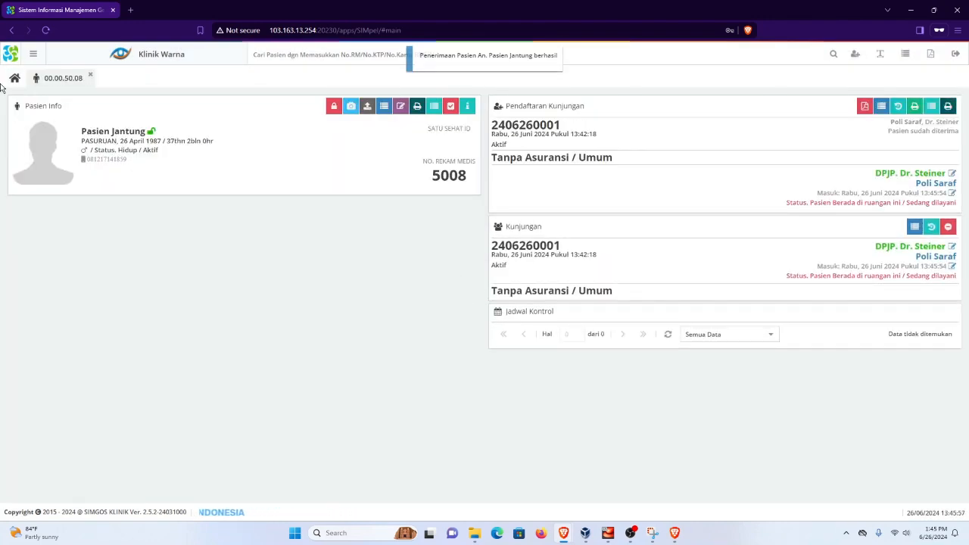
Step: Open the accepted patient's visit details from the doctor's My Pasien list and look through the Rekam Medis sections
click(34, 56)
click(141, 78)
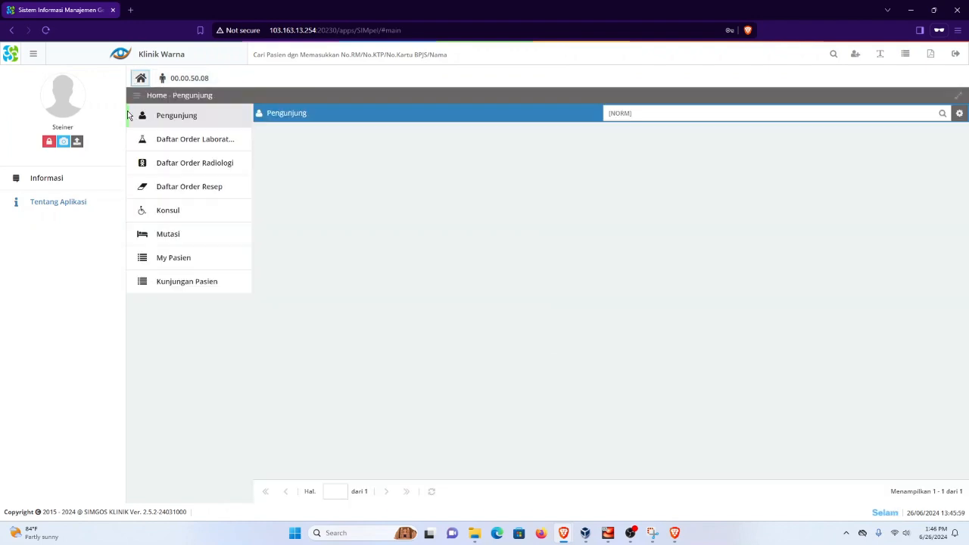
click(165, 259)
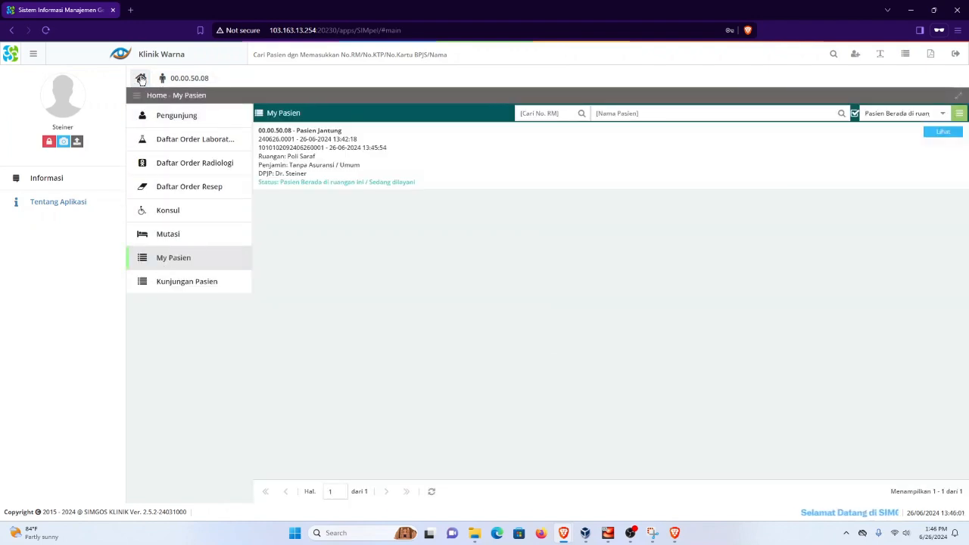
click(138, 95)
click(931, 134)
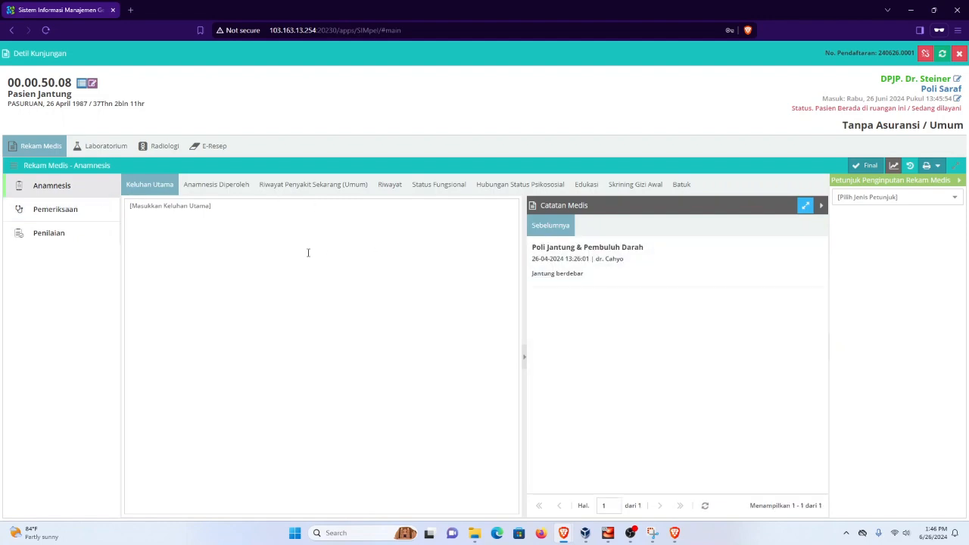
click(99, 219)
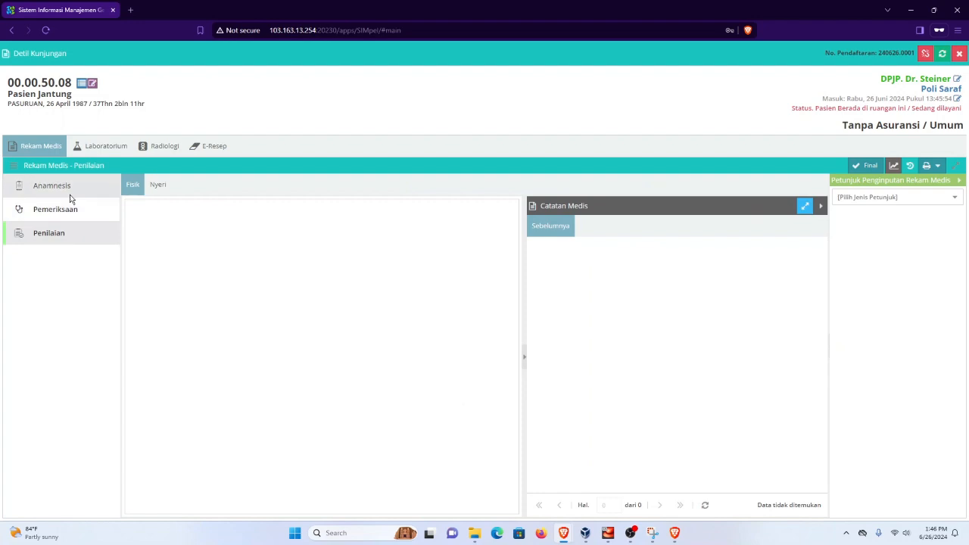
click(69, 191)
Step: Review the doctor's saved room access in the administrator's window and close the access settings
mouse_move(564, 534)
click(509, 471)
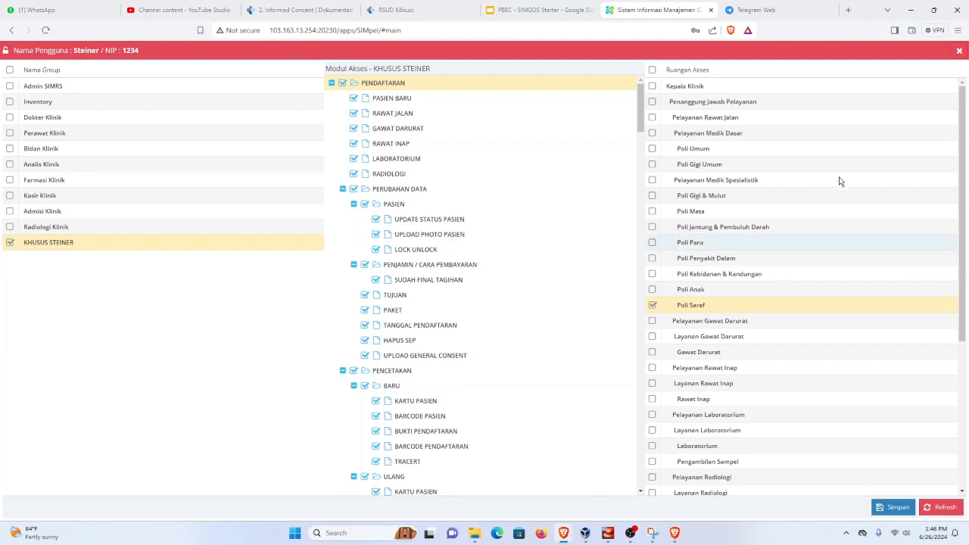
click(960, 50)
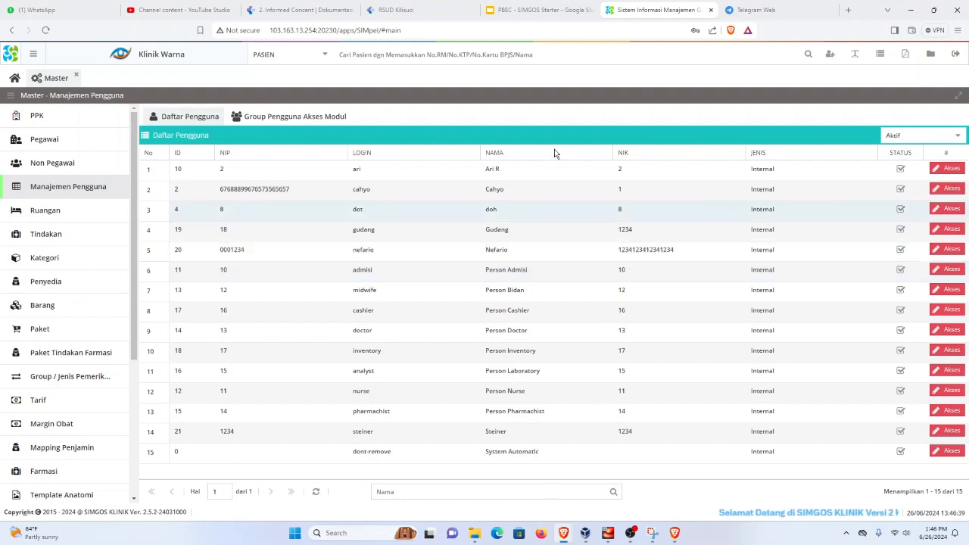
Step: Switch to the PBEC - SIMGOS Starter presentation in Google Slides and review the slides on employees, user access, rooms and patient data
click(539, 10)
click(72, 454)
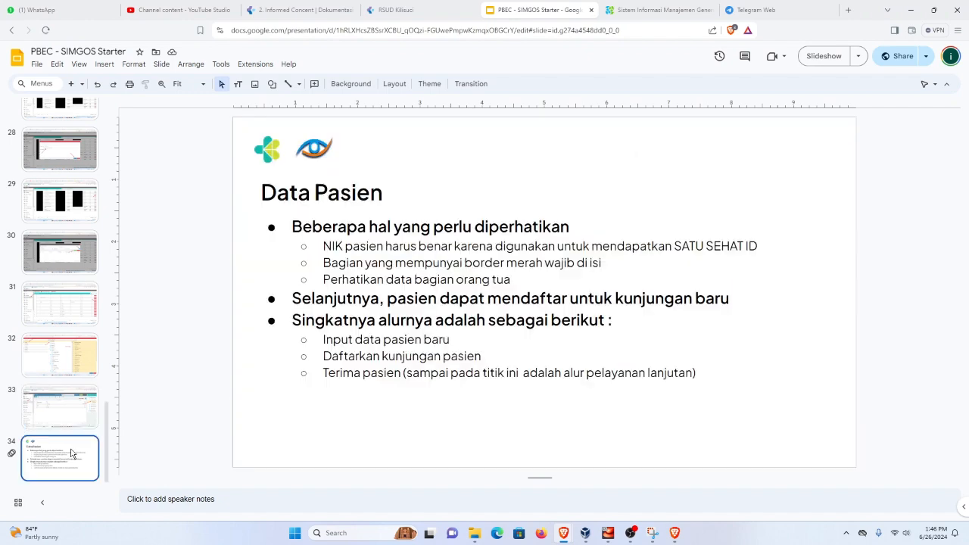
click(61, 404)
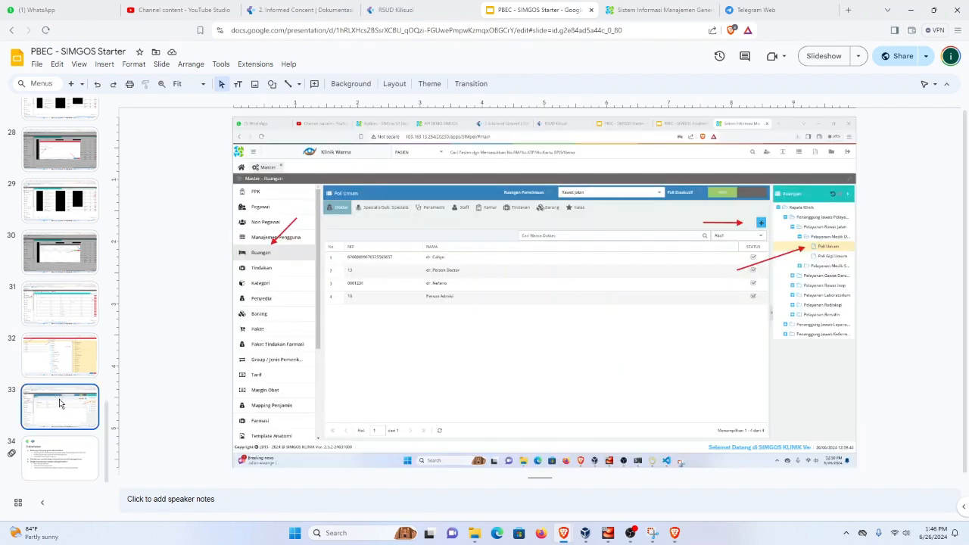
scroll(53, 341, up, 5)
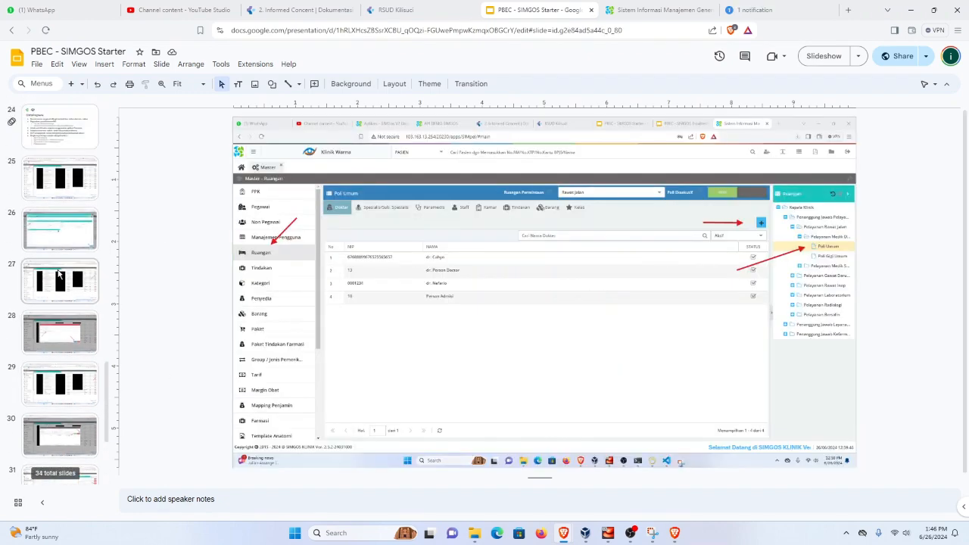
click(37, 260)
click(57, 309)
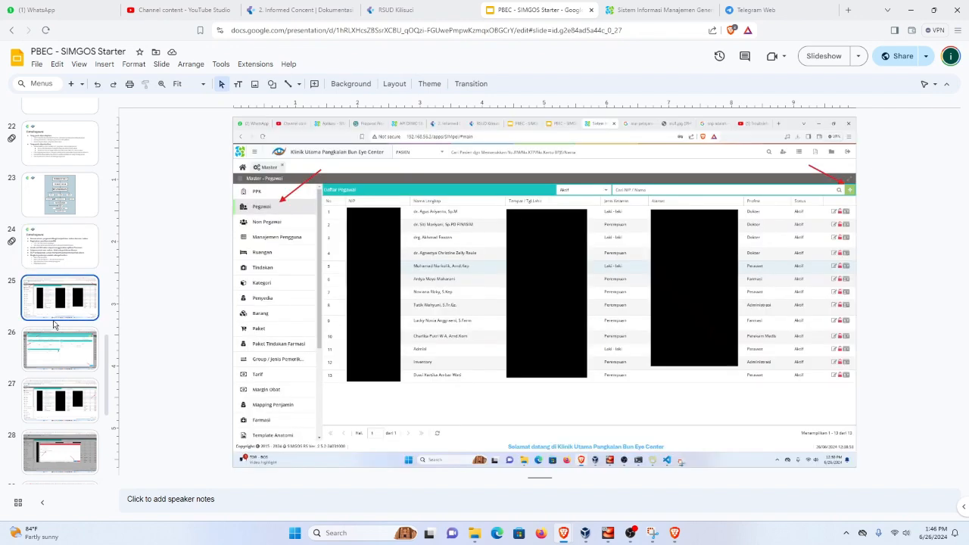
click(57, 350)
scroll(53, 347, down, 3)
click(59, 403)
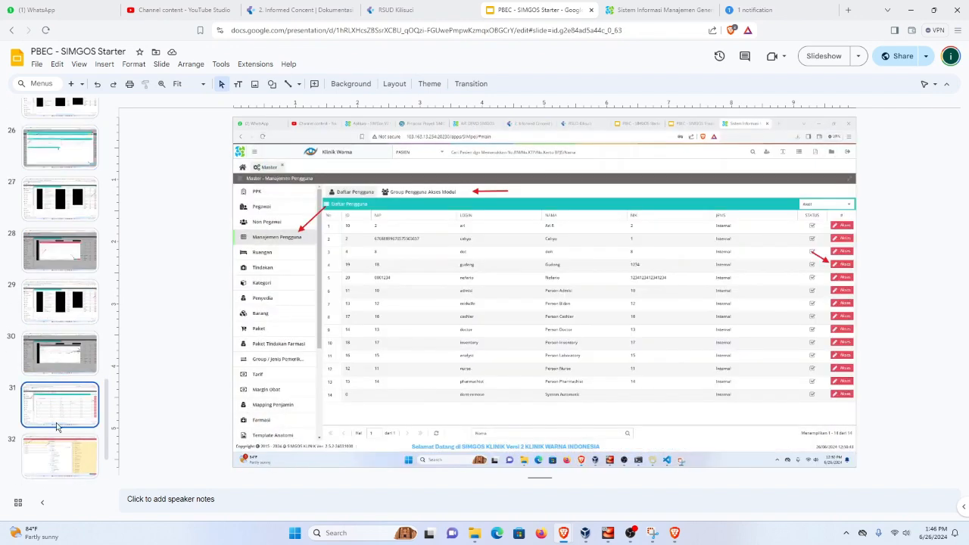
click(57, 445)
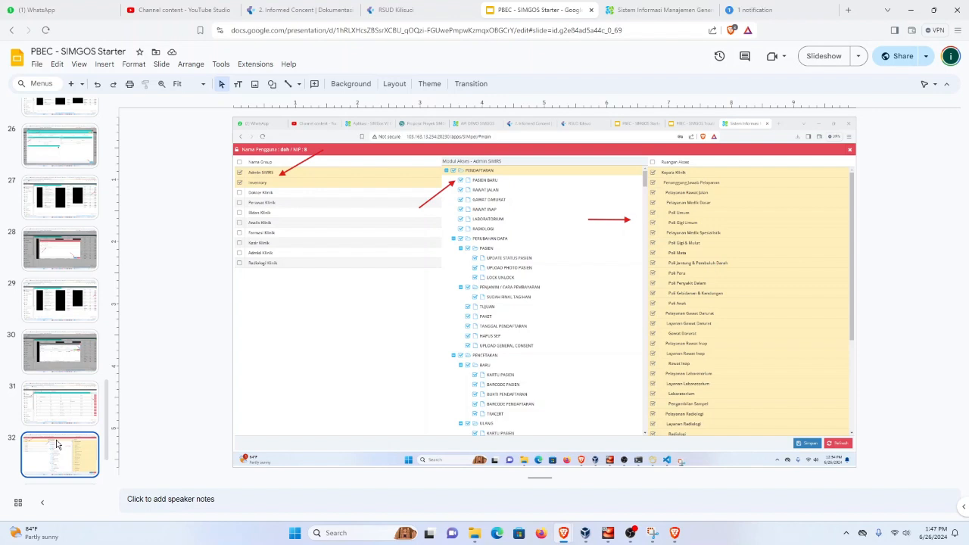
click(630, 533)
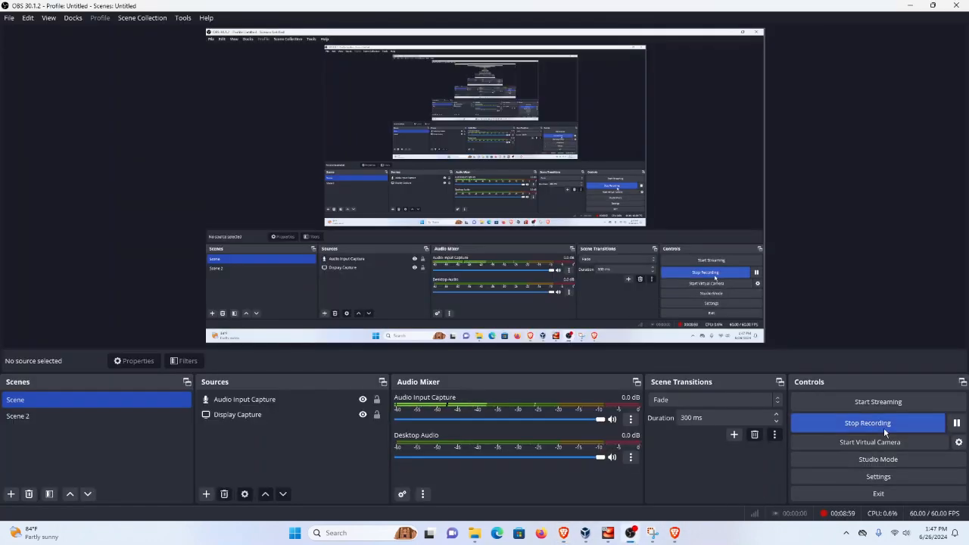